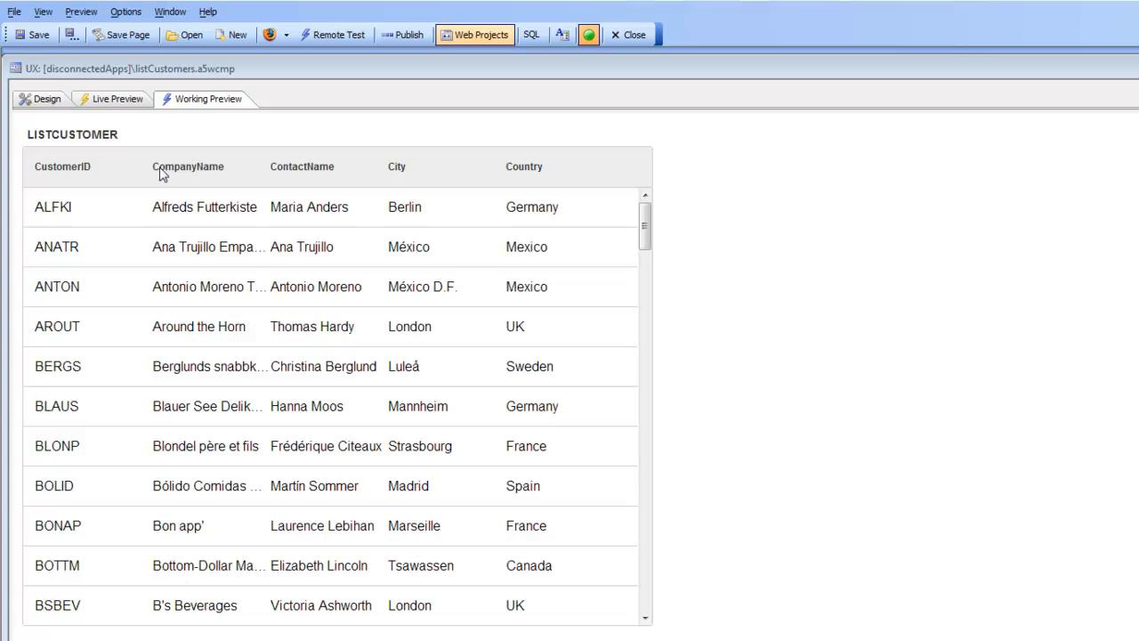
# In the design of the UX component, enable the search part in the LISTCUSTOMER control's list properties.
pyautogui.click(41, 100)
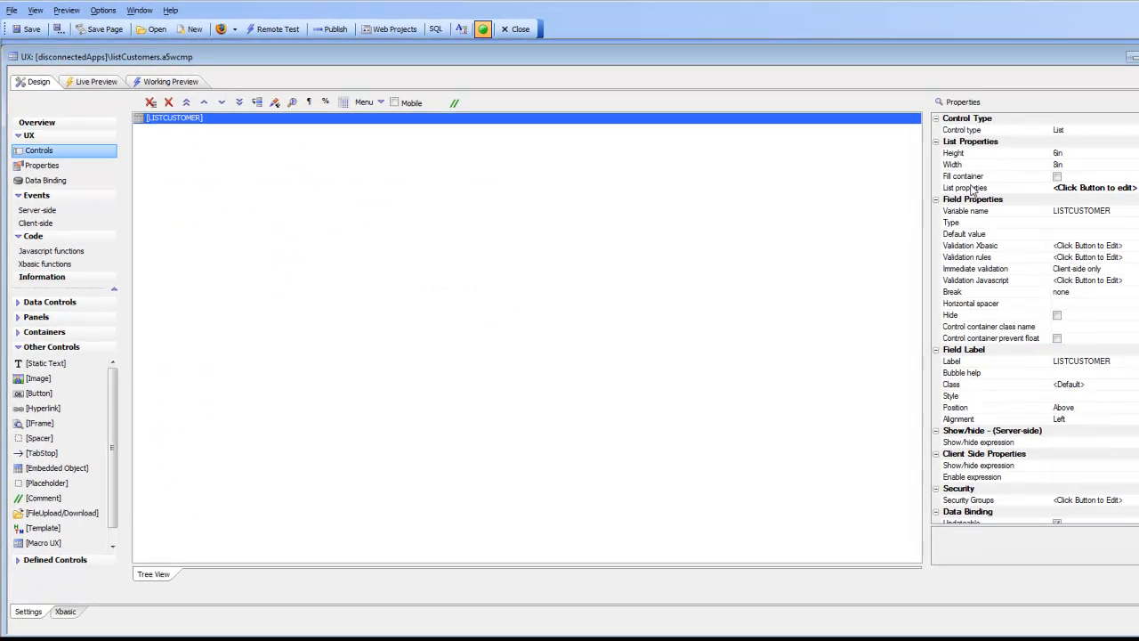
pyautogui.doubleClick(973, 190)
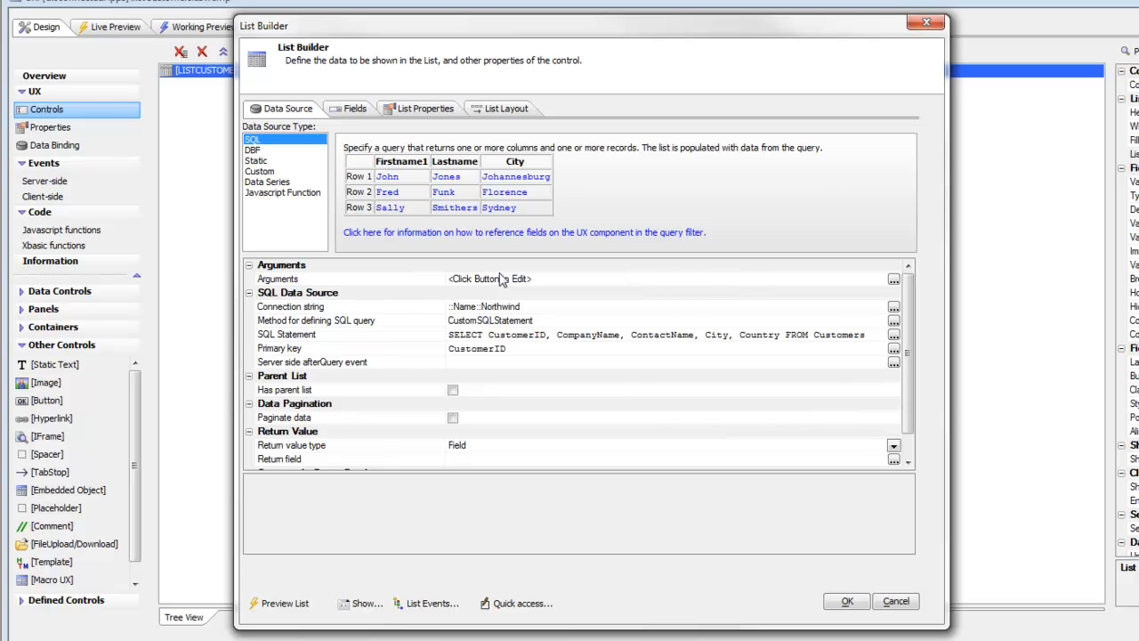
pyautogui.click(416, 110)
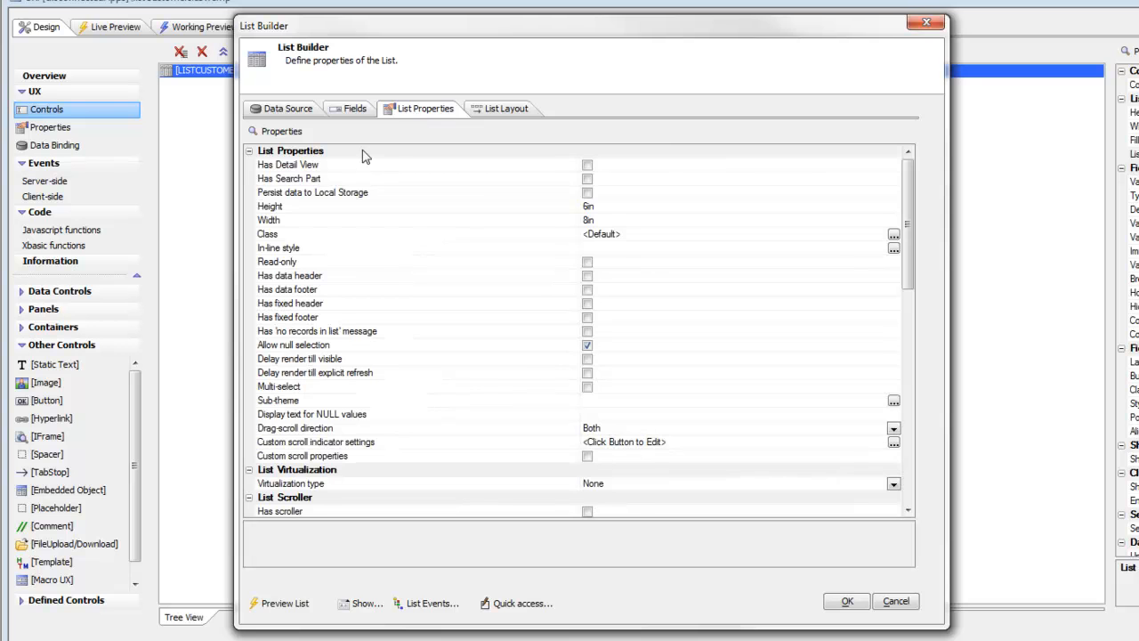
pyautogui.click(587, 178)
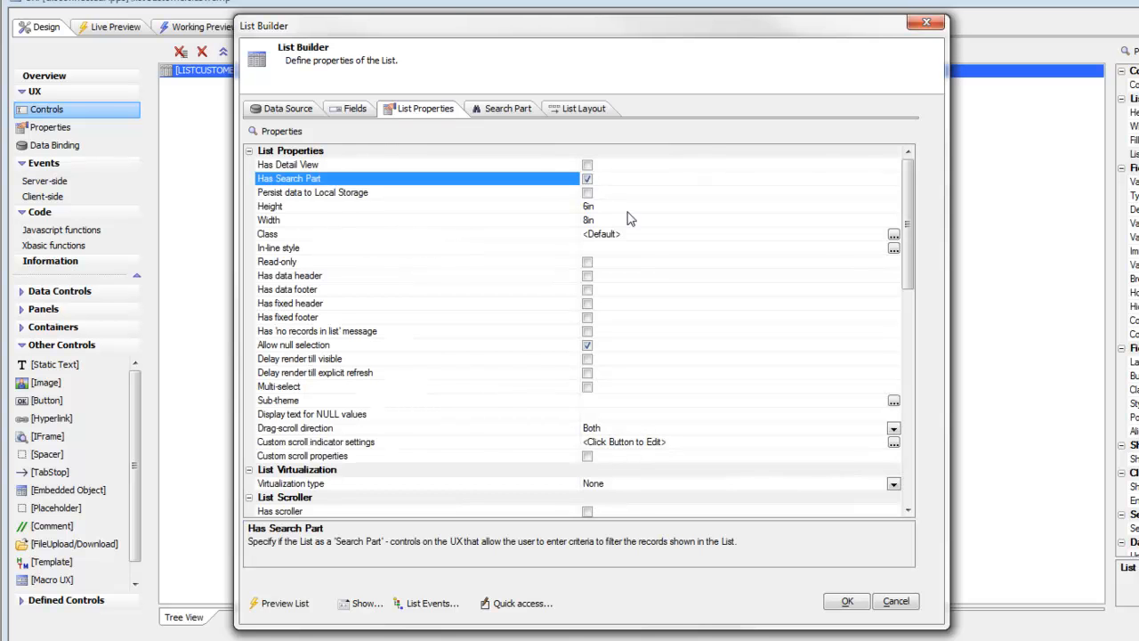
# Set the Search Part Quick Setup Genie to create controls for the CustomerID, CompanyName, ContactName, City and Country columns.
pyautogui.click(504, 110)
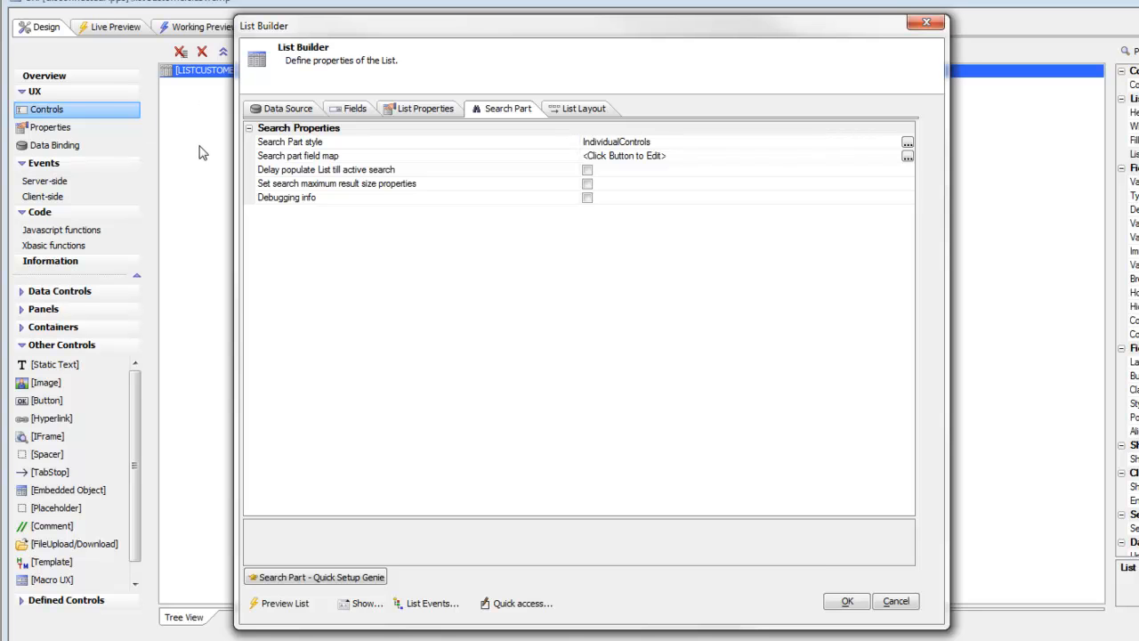
pyautogui.click(300, 580)
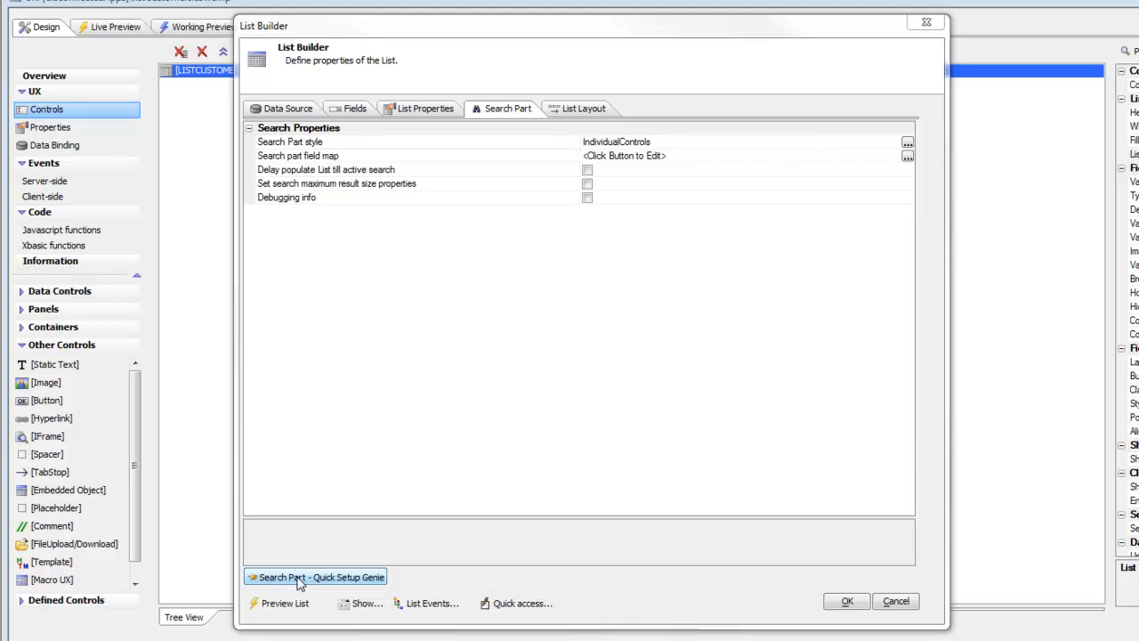
pyautogui.click(518, 320)
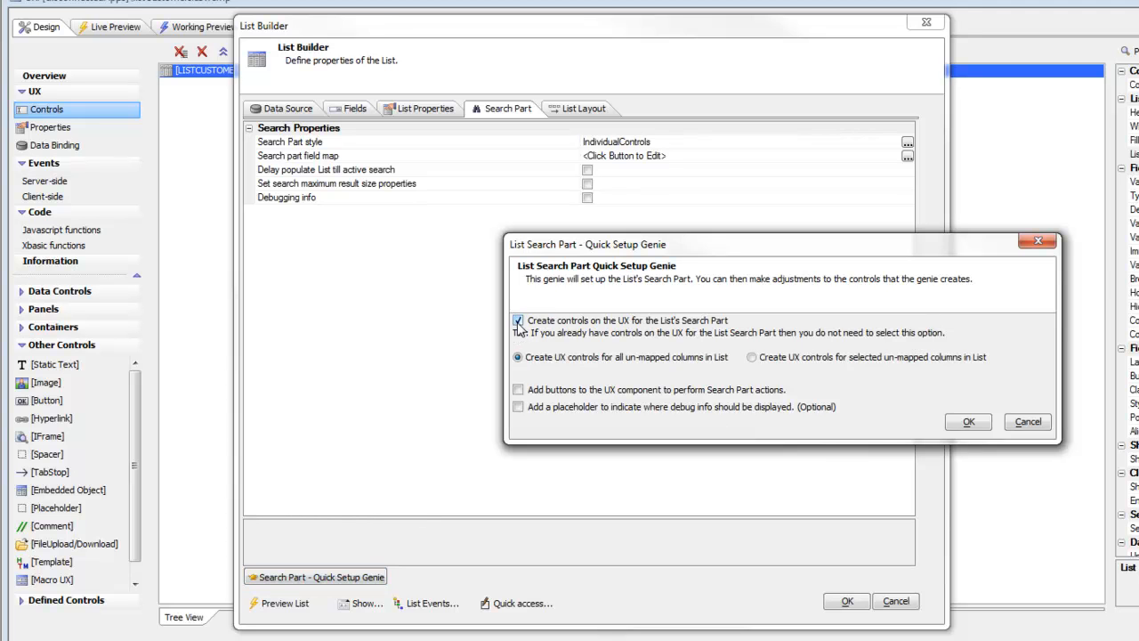
pyautogui.click(753, 357)
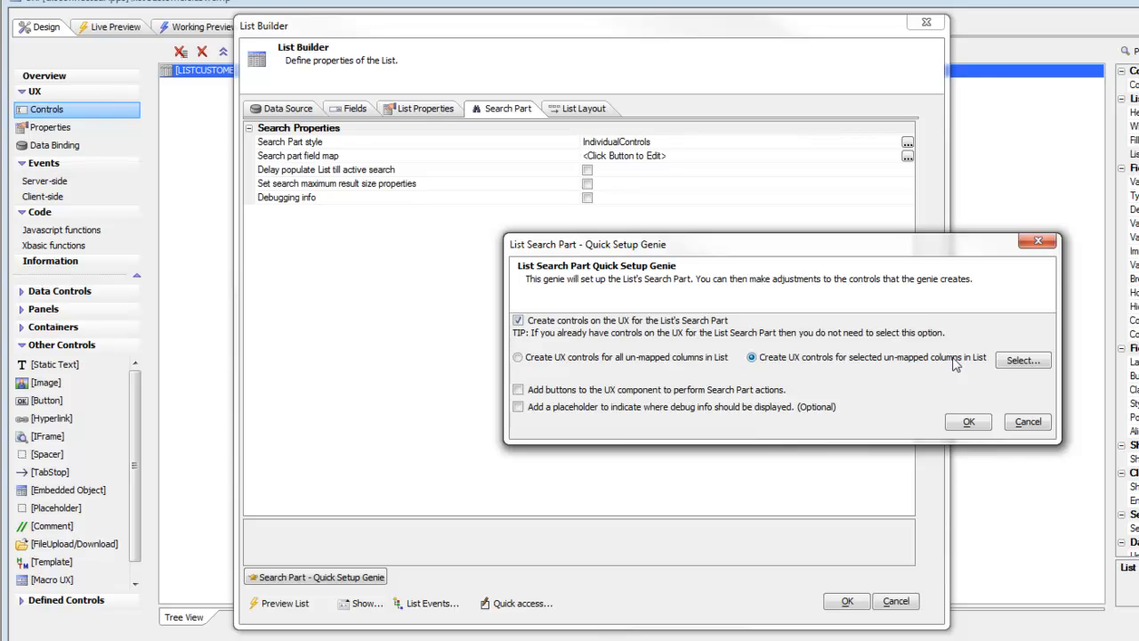
pyautogui.click(1022, 359)
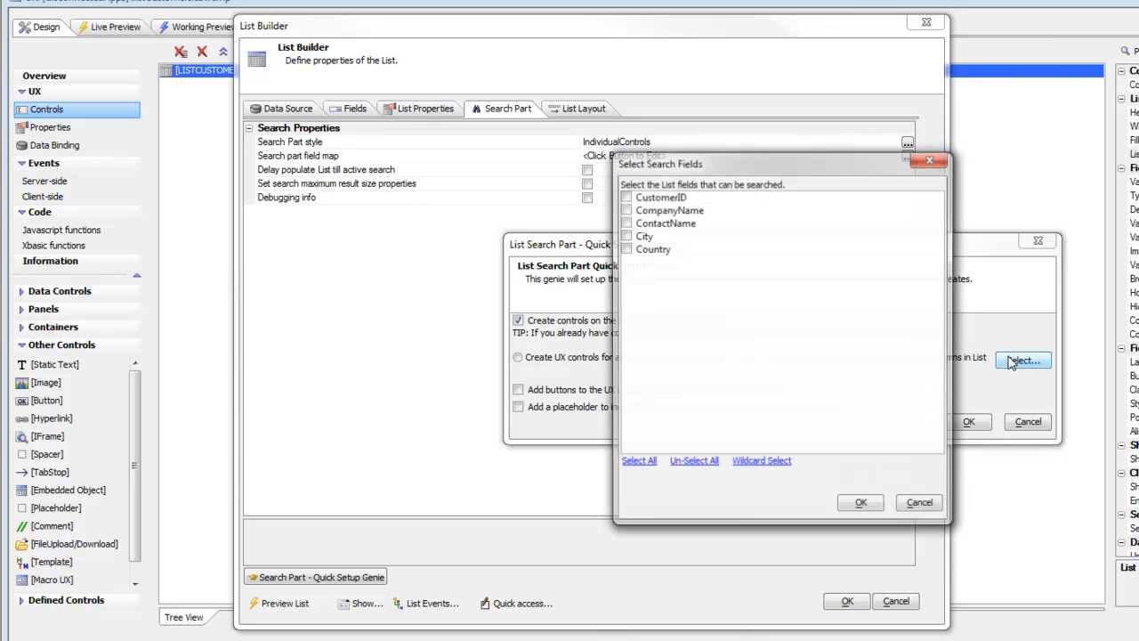
pyautogui.click(626, 195)
pyautogui.click(625, 209)
pyautogui.click(626, 223)
pyautogui.click(627, 235)
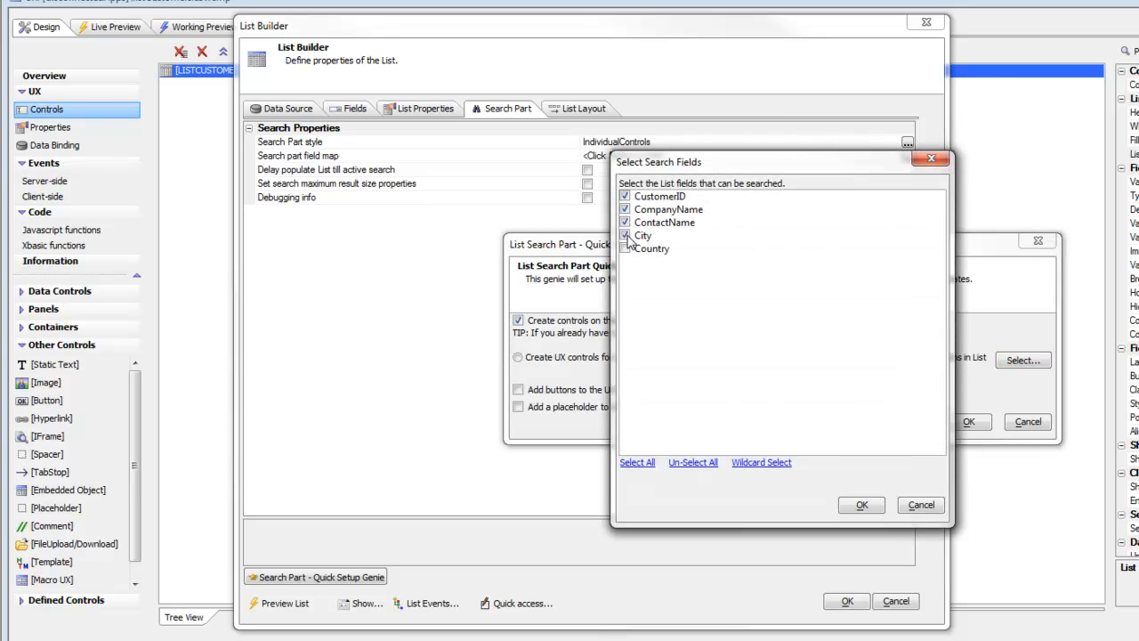
pyautogui.click(626, 248)
pyautogui.click(862, 504)
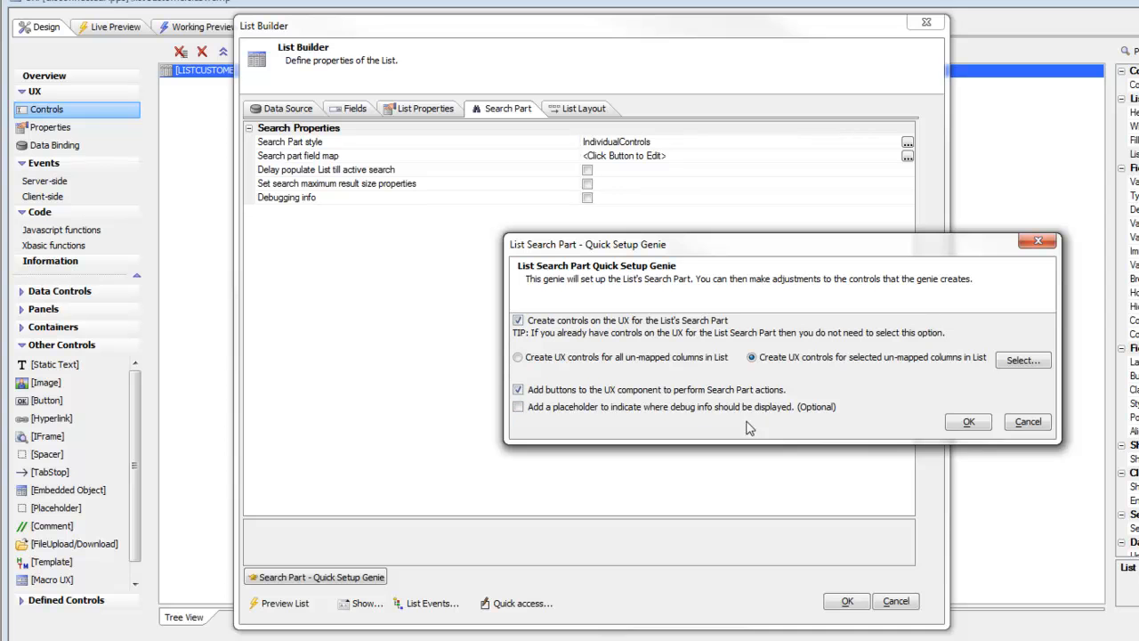
# Include search action buttons and a debug info placeholder, and insert the new controls before LISTCUSTOMER in a frame labelled Search.
pyautogui.click(520, 409)
pyautogui.click(966, 424)
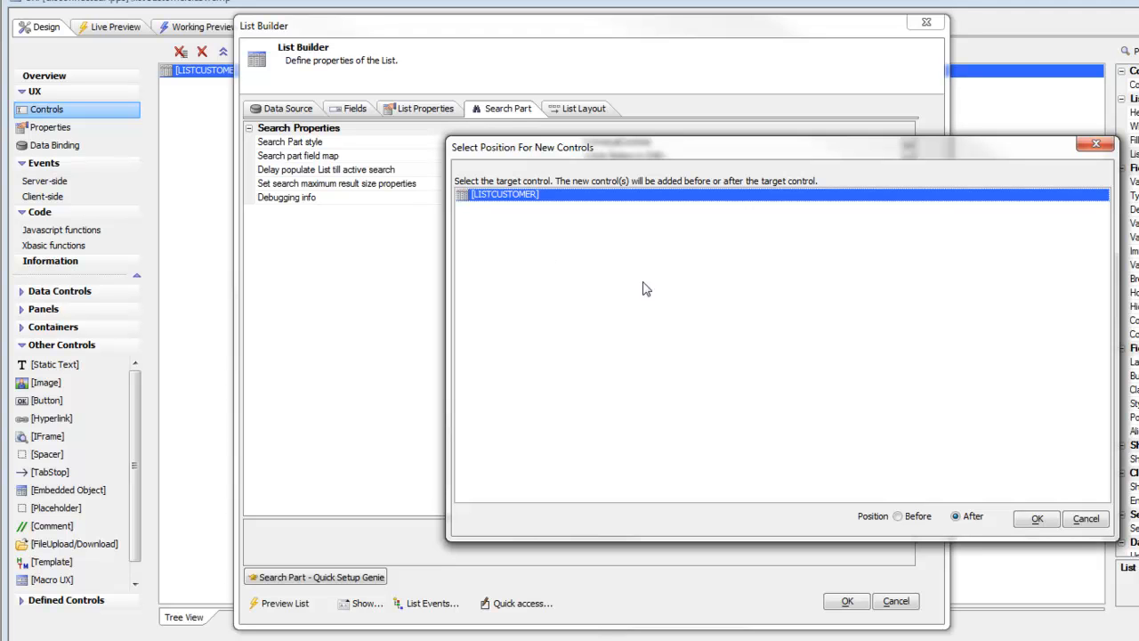
pyautogui.click(913, 520)
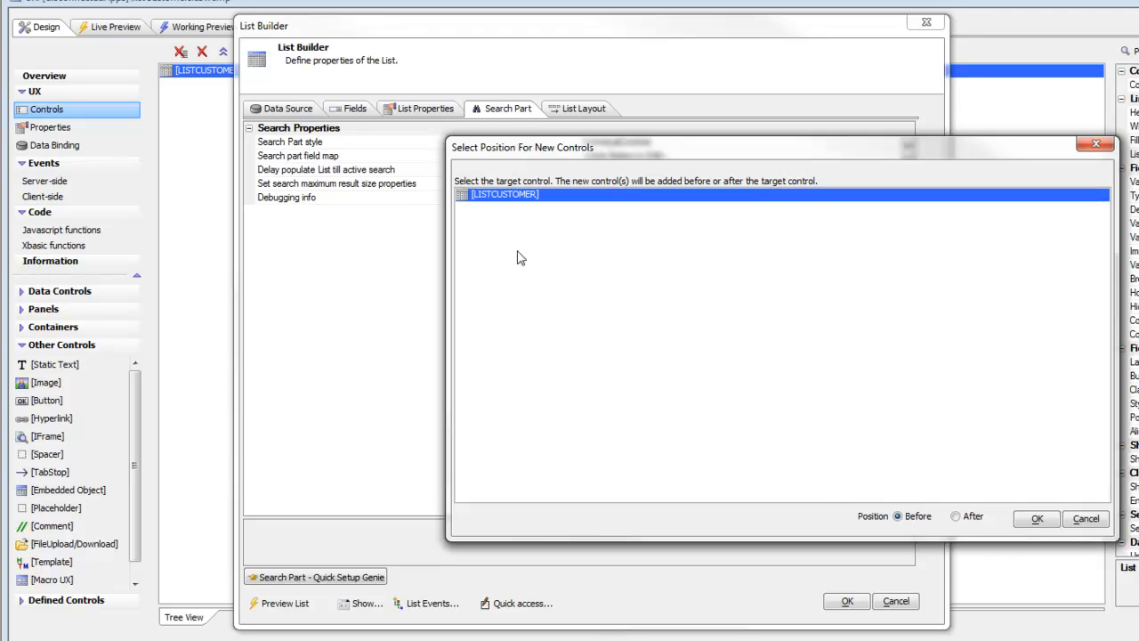
pyautogui.click(1035, 518)
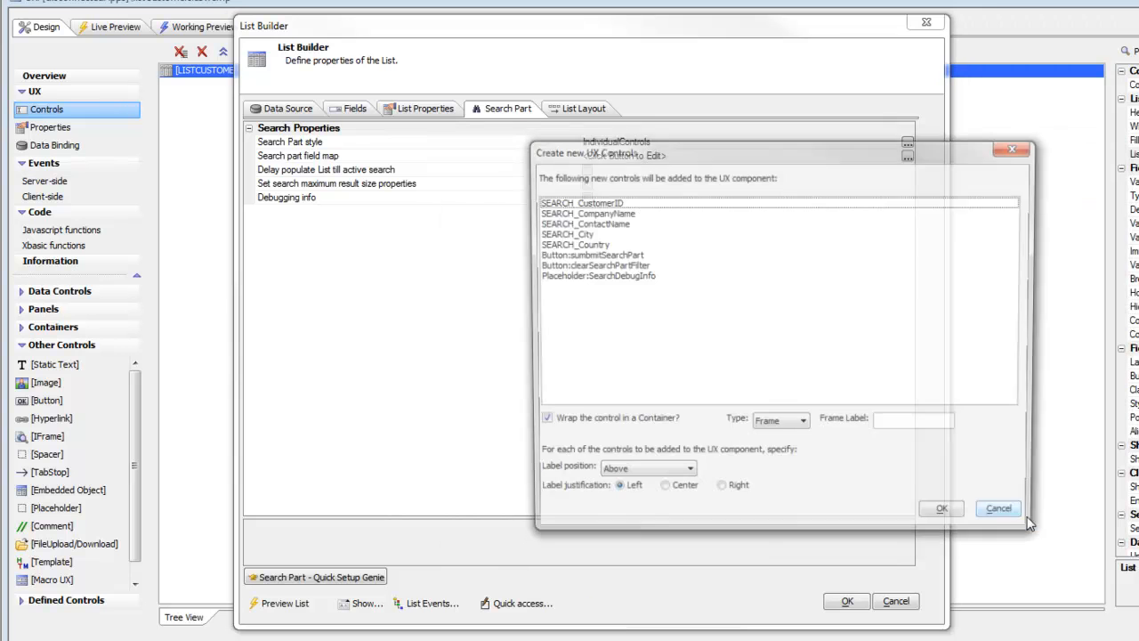
pyautogui.click(898, 428)
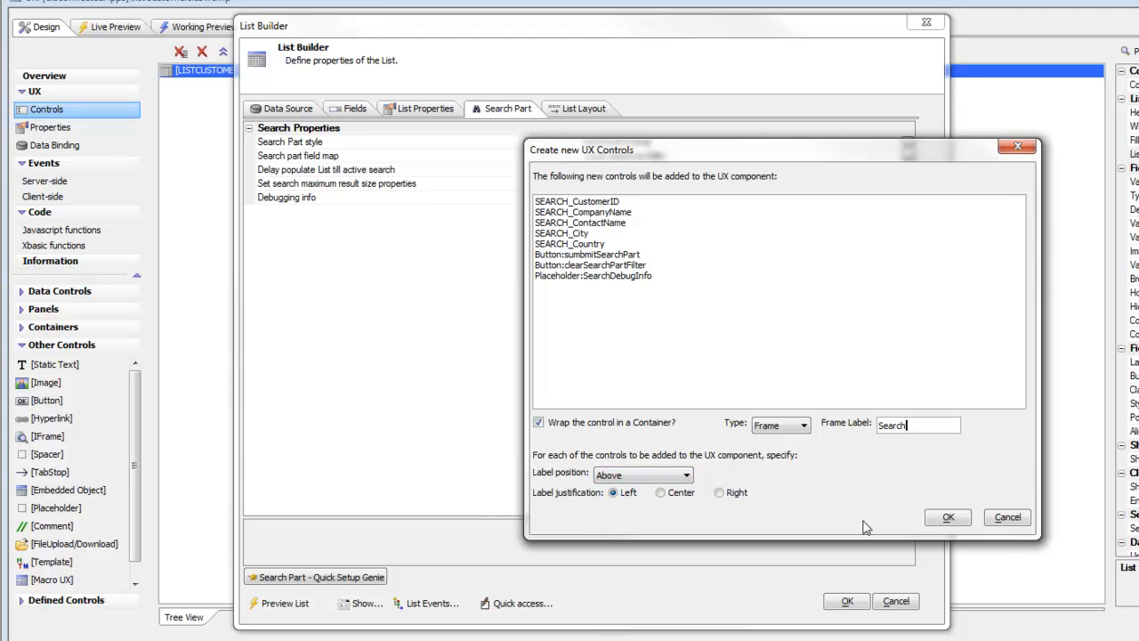
pyautogui.click(949, 518)
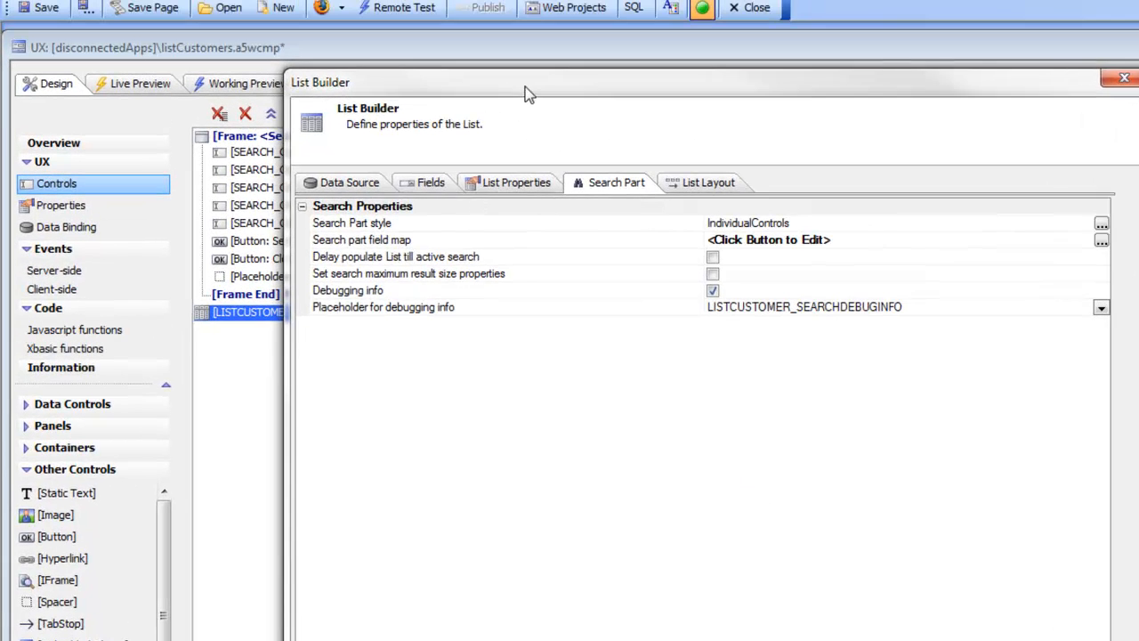
# Examine the generated search controls and the search part field map that links list columns to them.
pyautogui.moveTo(469, 30); pyautogui.dragTo(726, 66)
pyautogui.moveTo(926, 150); pyautogui.dragTo(1011, 155)
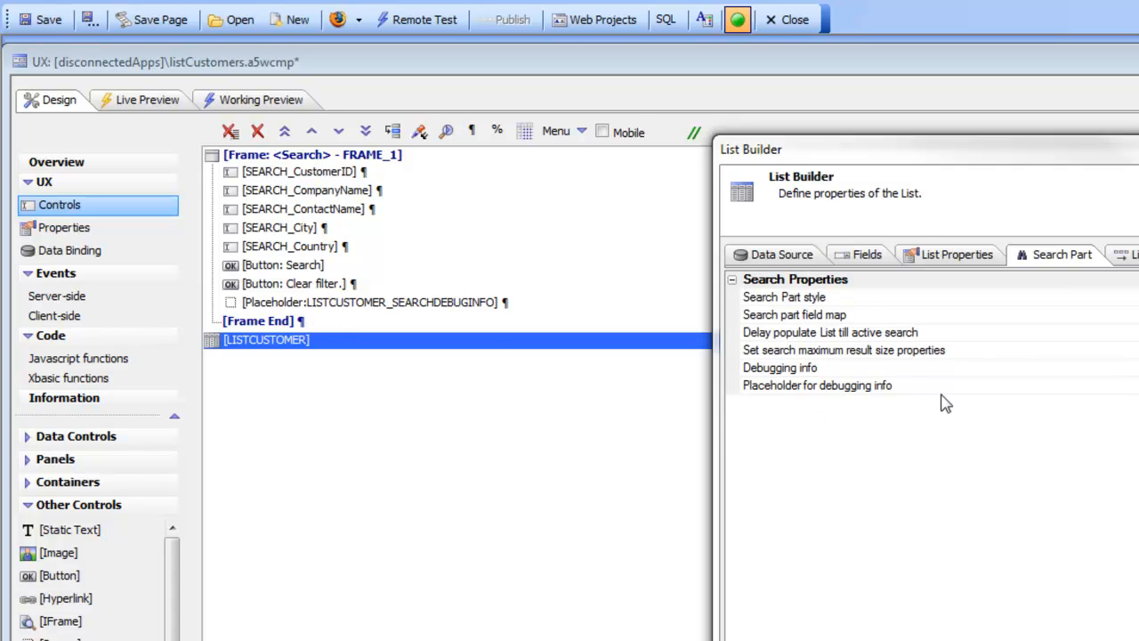
pyautogui.moveTo(950, 154); pyautogui.dragTo(749, 157)
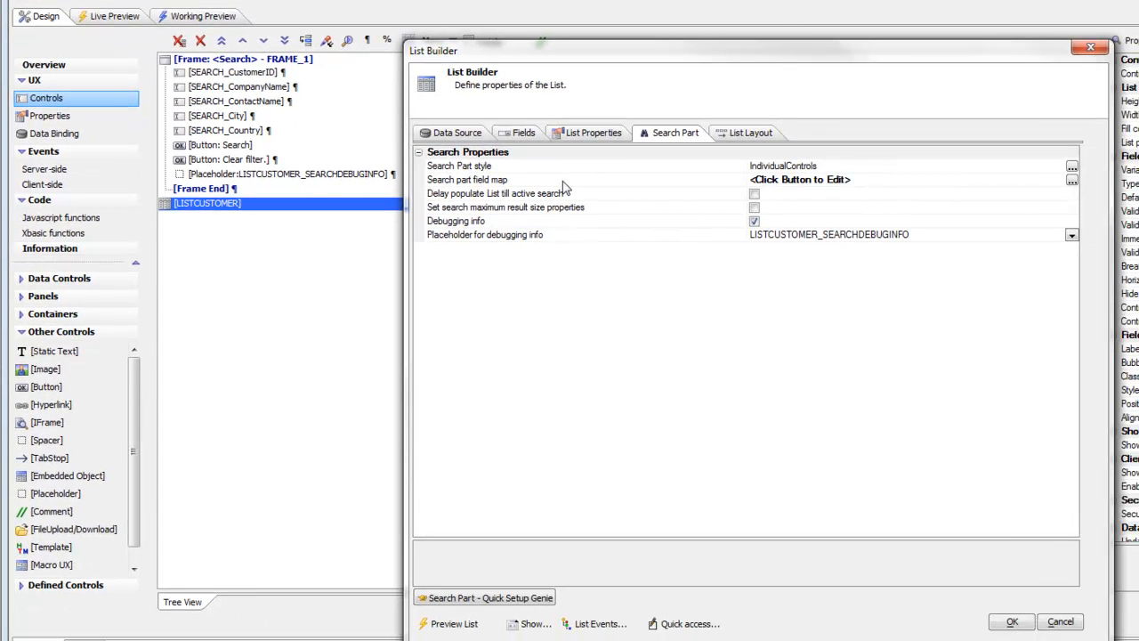
pyautogui.doubleClick(564, 180)
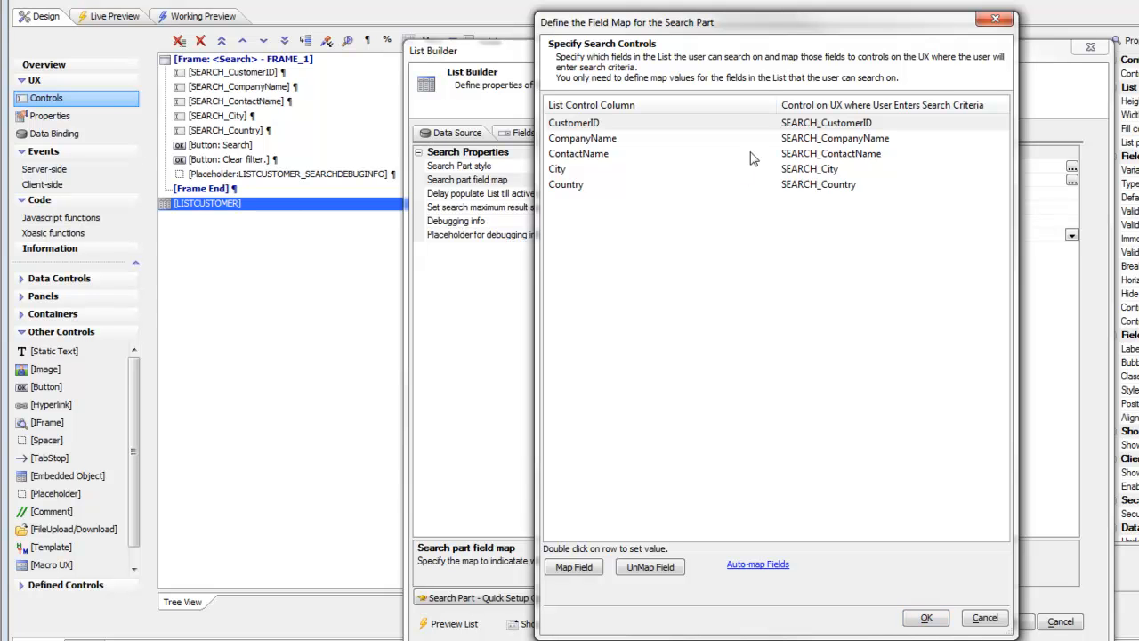
pyautogui.click(926, 618)
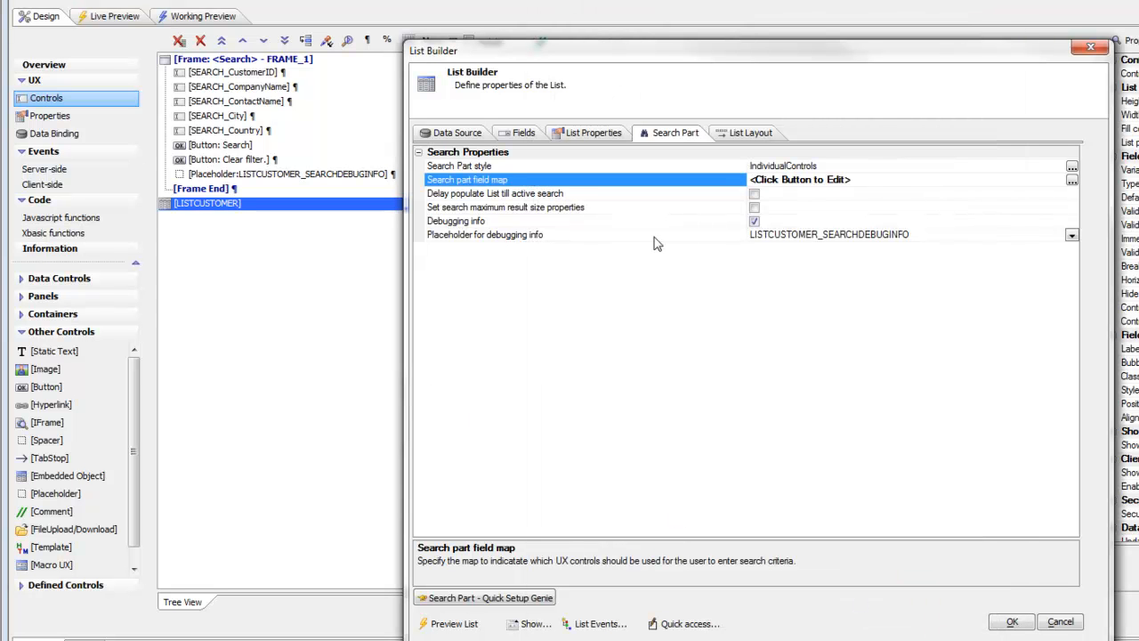
# Keep IndividualControls as the Search Part style with debugging info enabled, and accept the List Builder settings.
pyautogui.click(754, 222)
pyautogui.click(1073, 167)
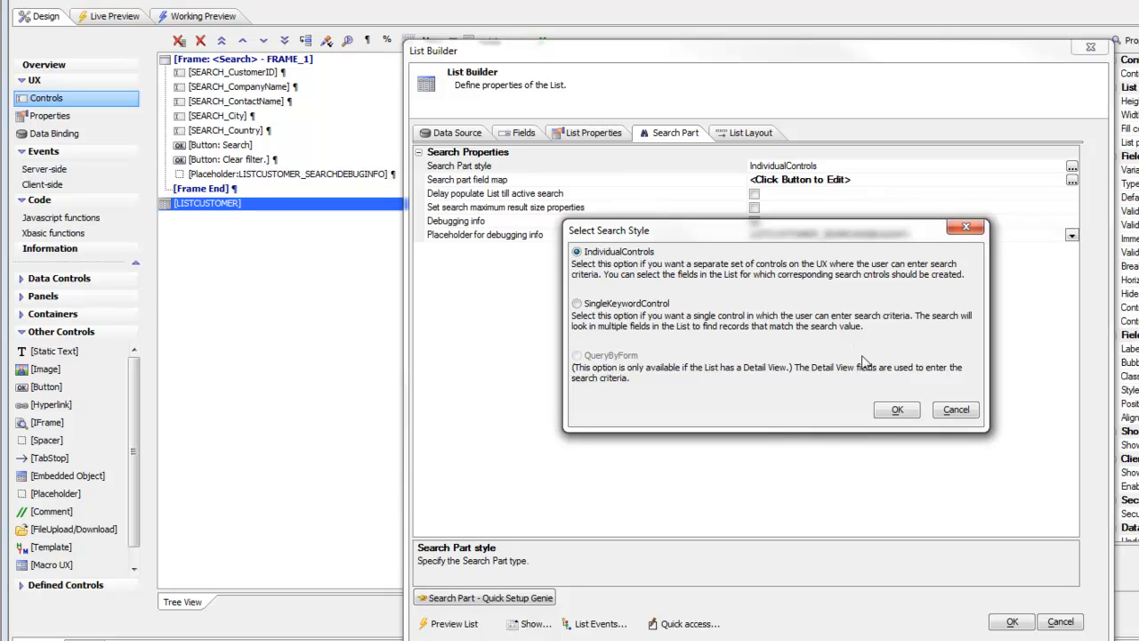
pyautogui.click(883, 414)
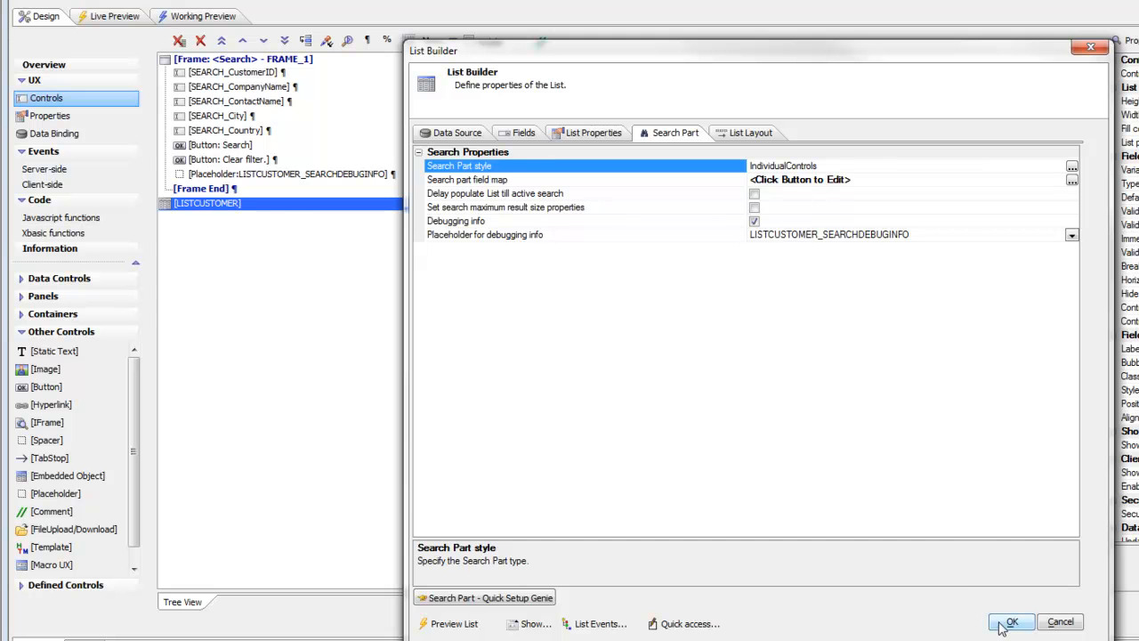
pyautogui.click(1009, 623)
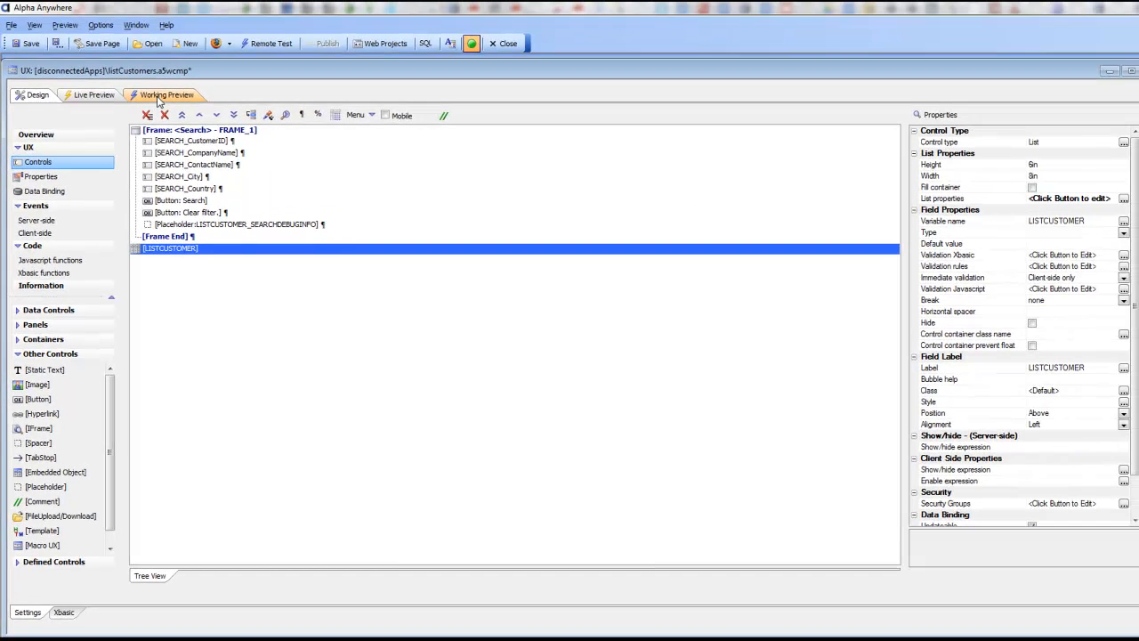
# Check the layout in a working preview, remove the break after the end of the Search frame, and save the component.
pyautogui.click(178, 55)
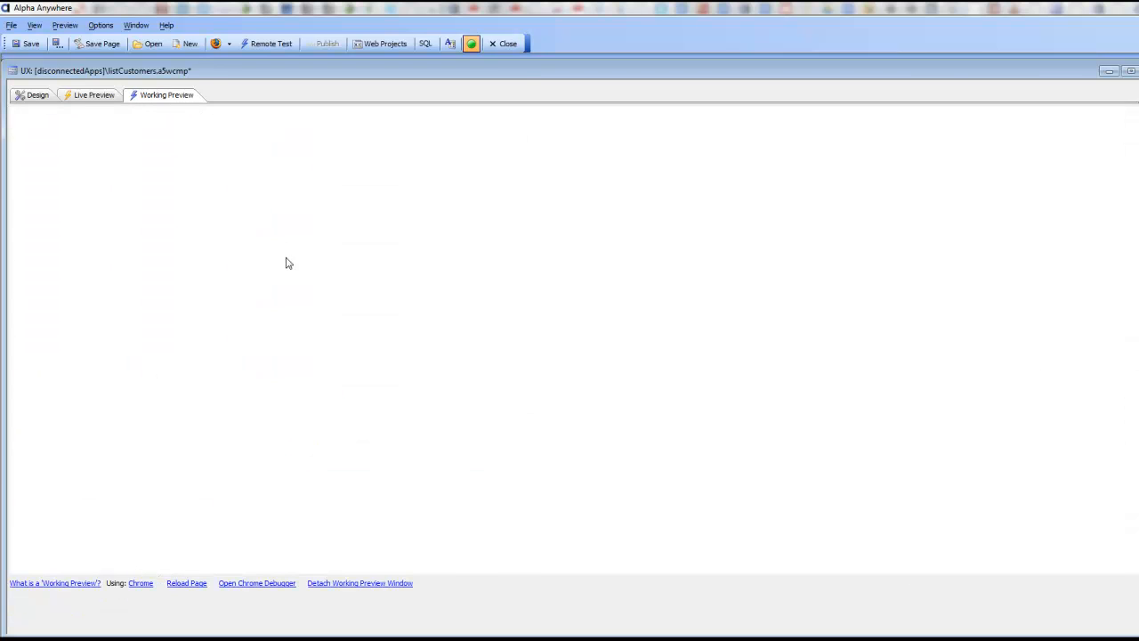
pyautogui.scroll(-5, 445, 358)
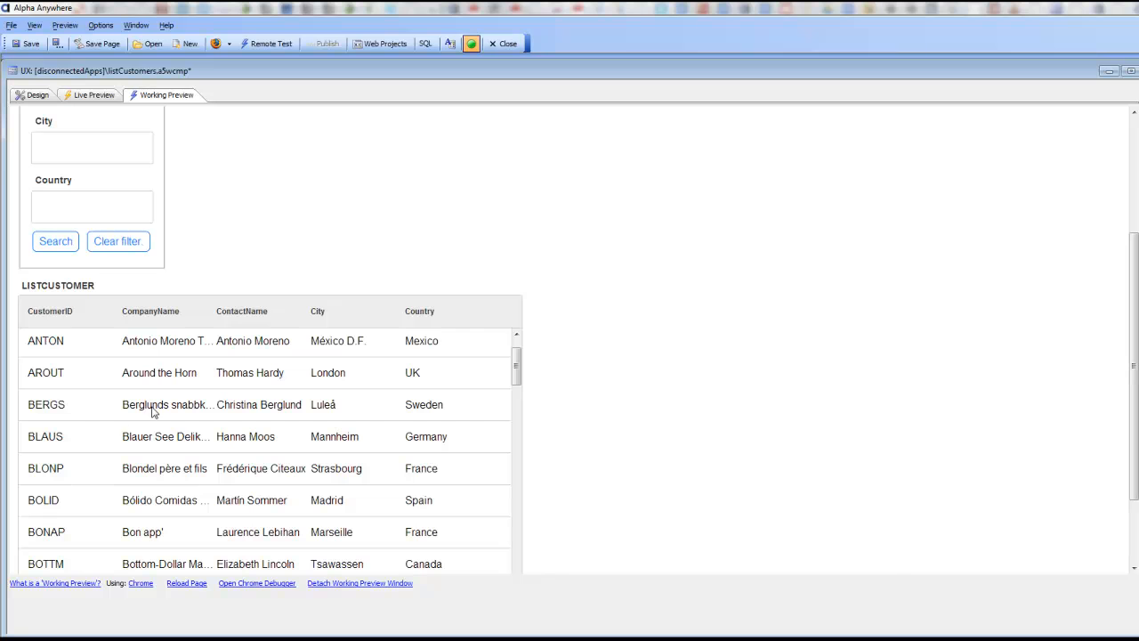
pyautogui.click(35, 98)
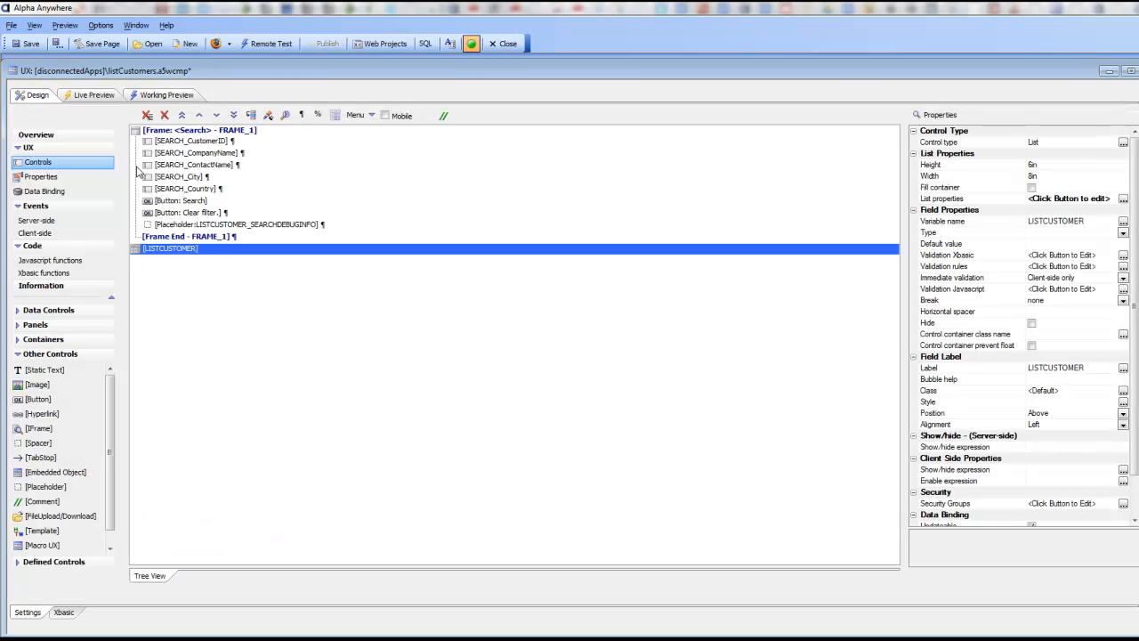
pyautogui.click(172, 236)
pyautogui.rightClick(171, 240)
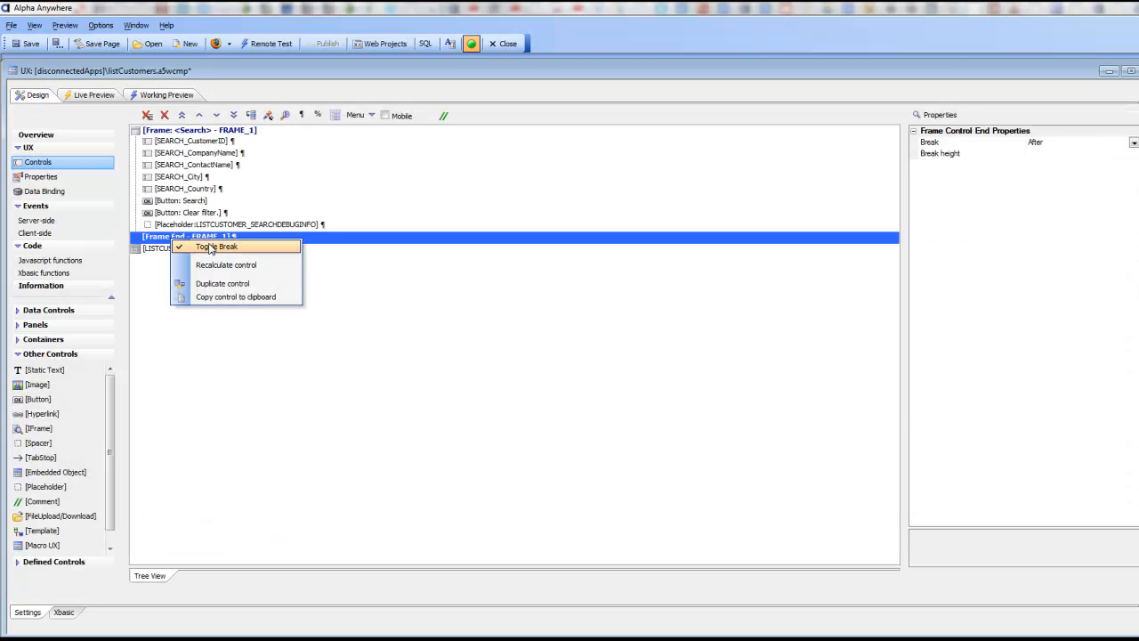
pyautogui.click(211, 248)
pyautogui.hotkey('ctrl', 's')
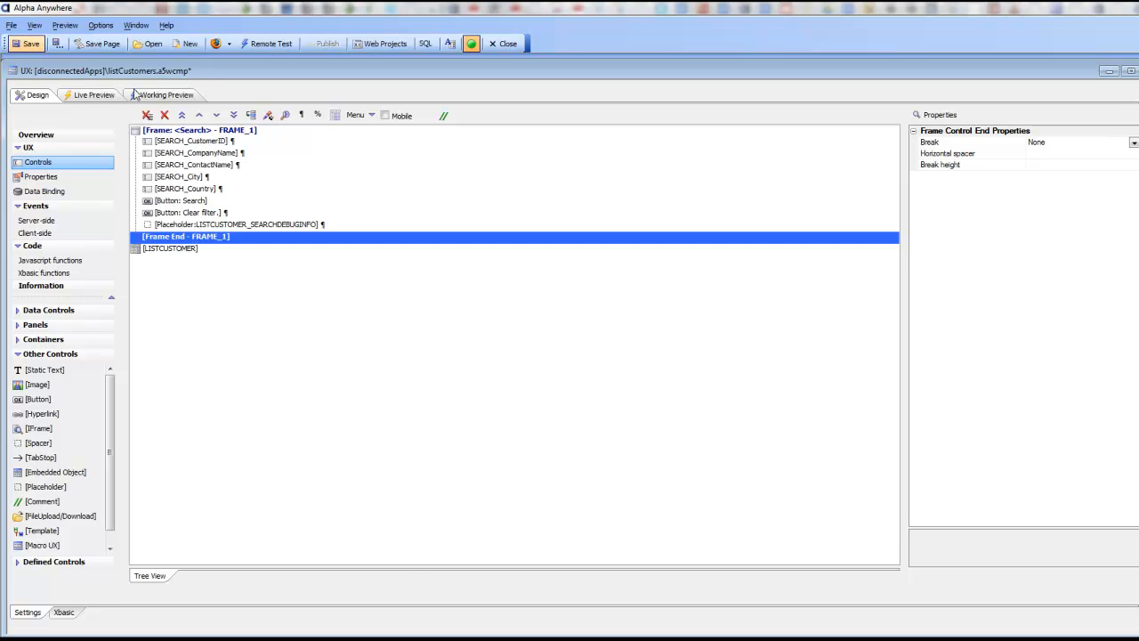
# Run the working preview and search the customer list for the country usa.
pyautogui.click(168, 98)
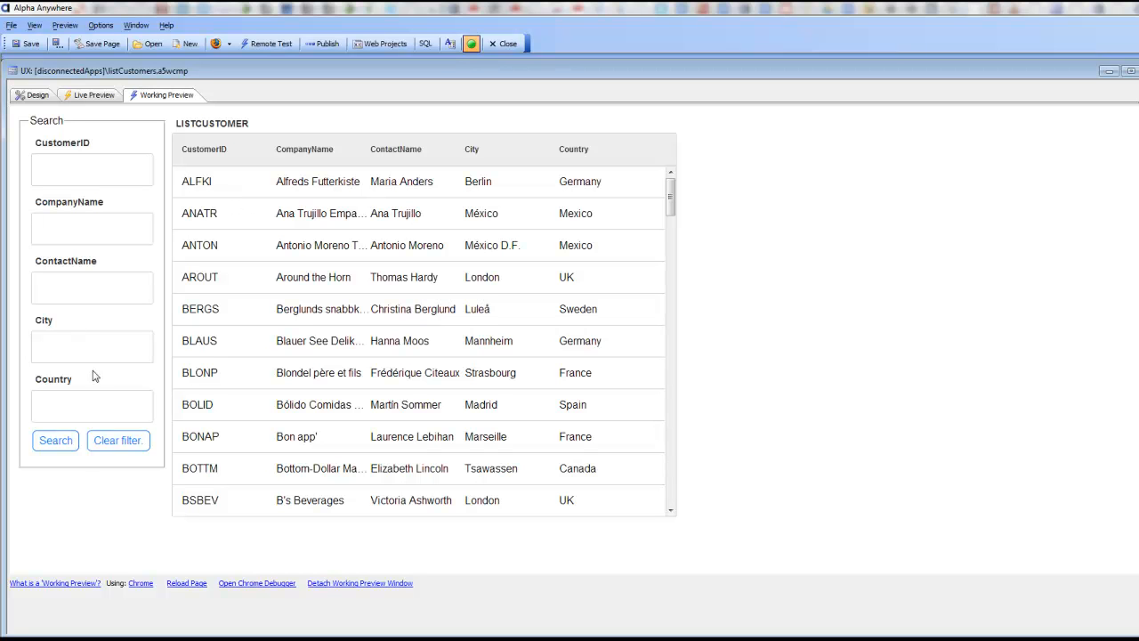
pyautogui.click(68, 409)
pyautogui.write('usa')
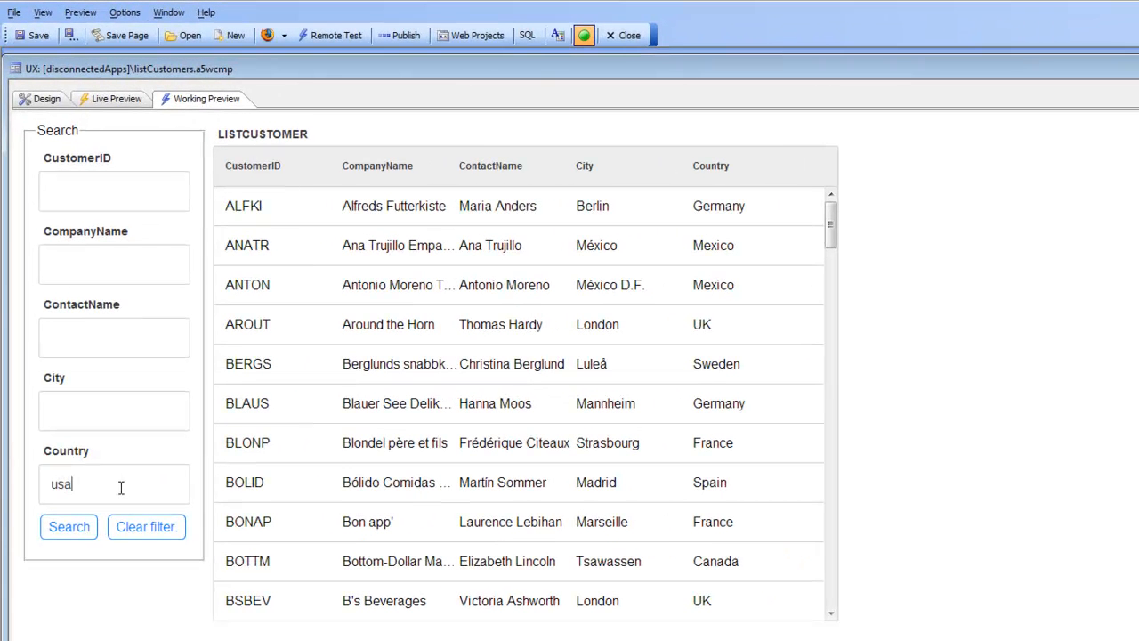
pyautogui.click(78, 528)
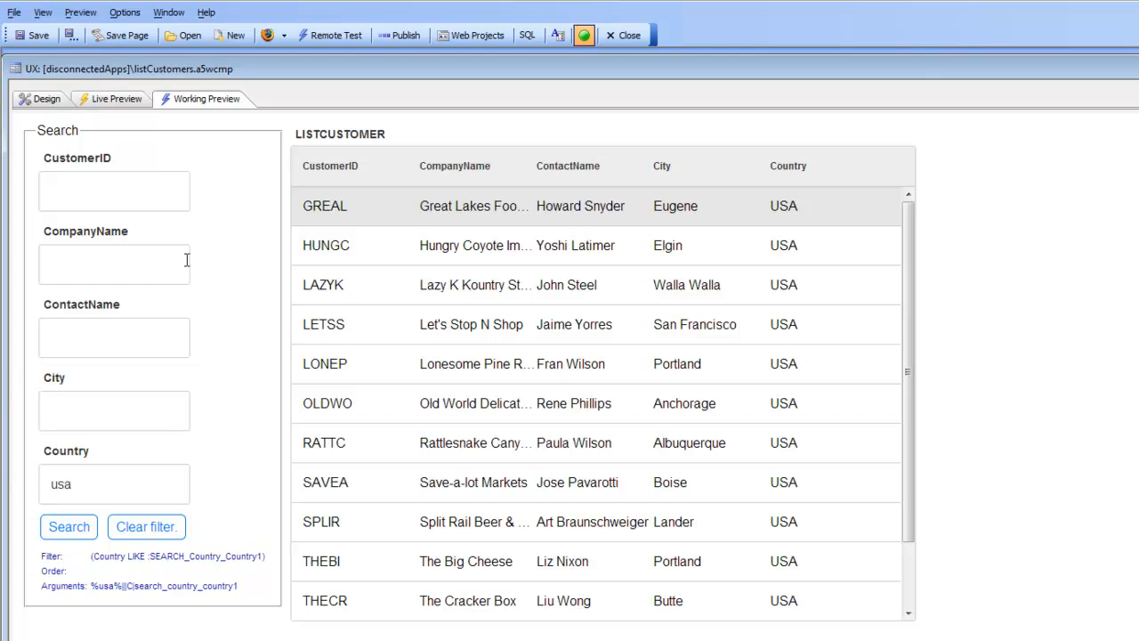
# Clear the country filter and search the customer list for the cities london,madrid.
pyautogui.click(138, 529)
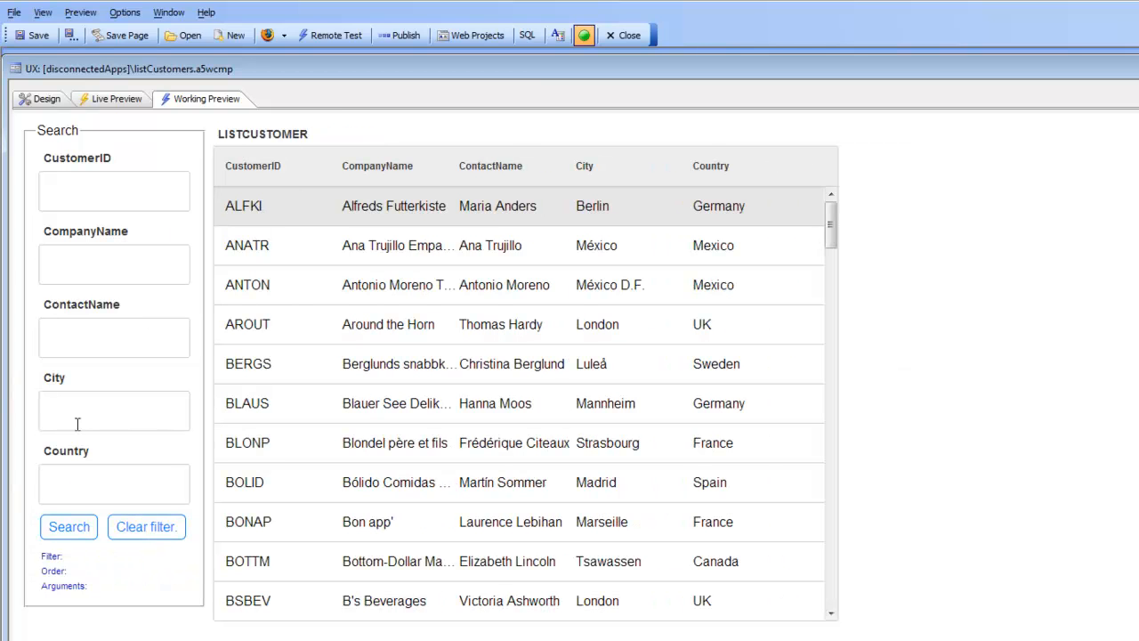
pyautogui.click(70, 402)
pyautogui.write('london,madrid')
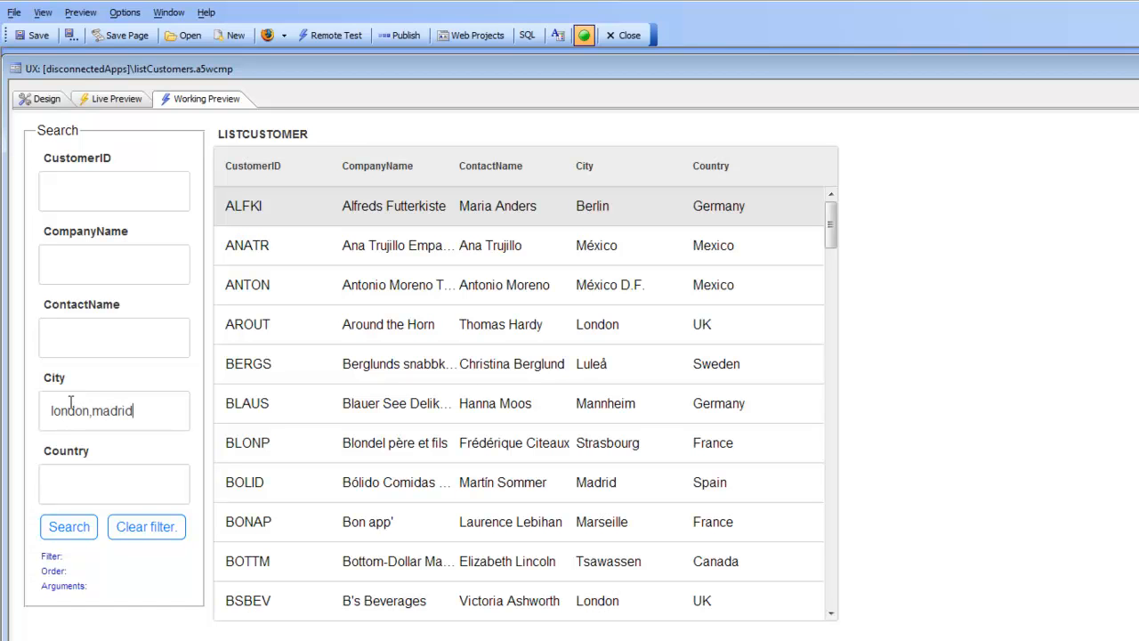
pyautogui.click(65, 531)
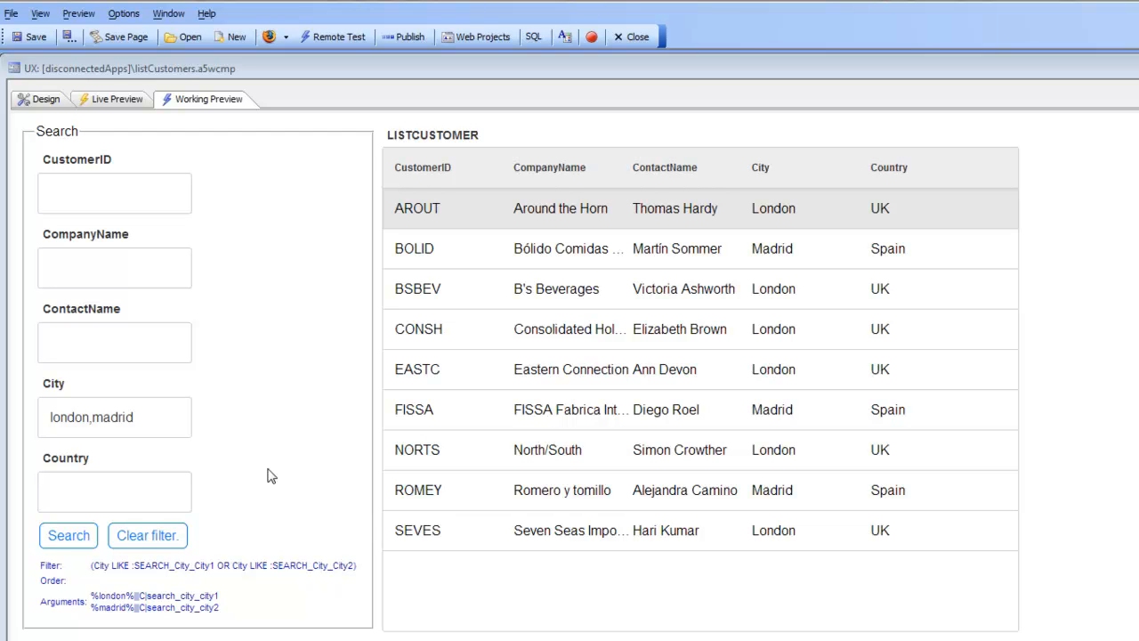
# Search the customer list for cities in the range a..m.
pyautogui.moveTo(165, 420); pyautogui.dragTo(44, 392)
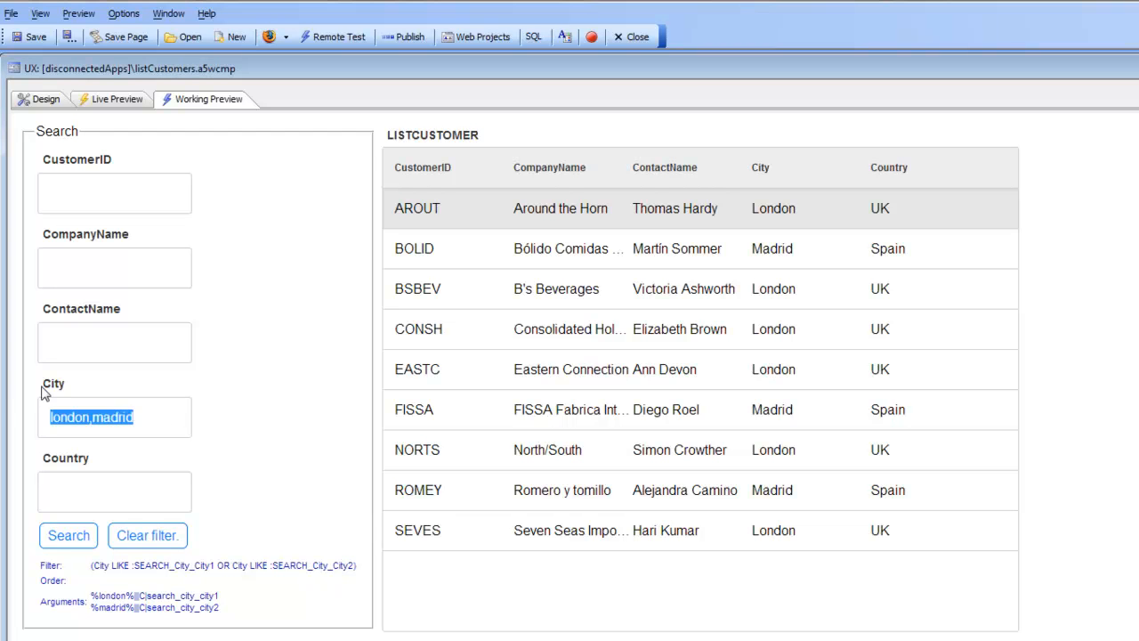
pyautogui.write('a..m')
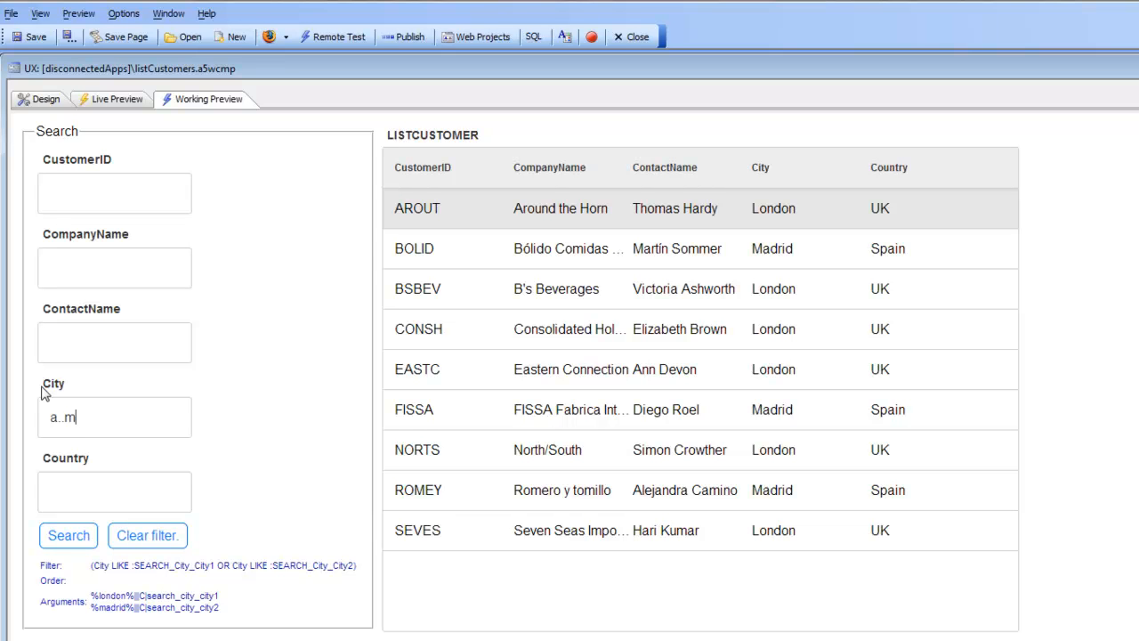
pyautogui.click(72, 538)
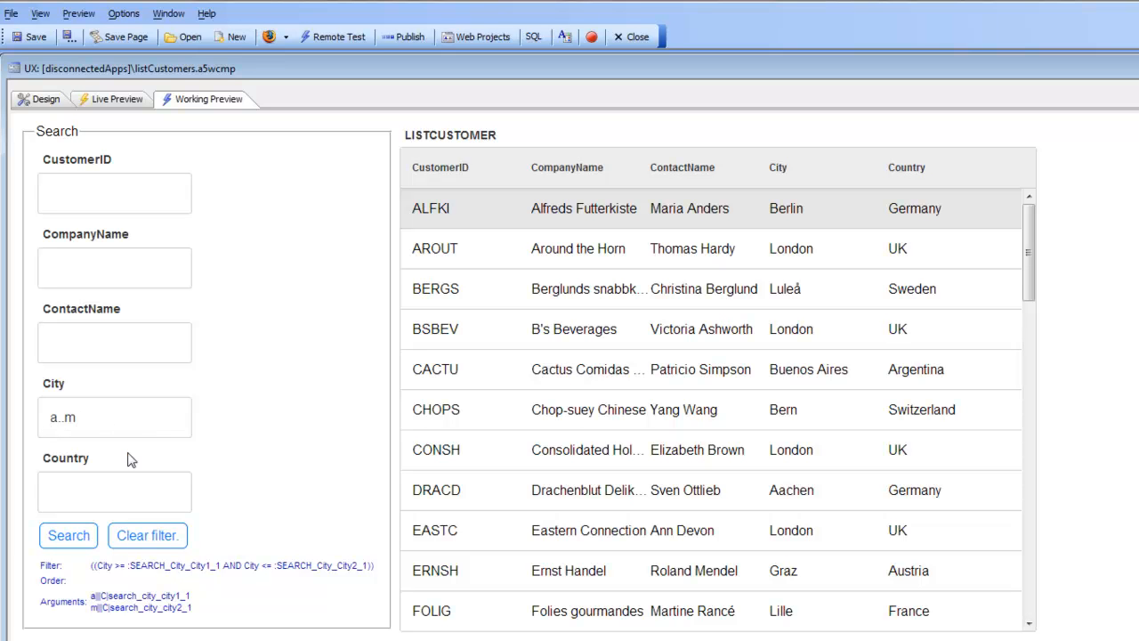
# Extend the city criteria to a..m,paris, run the search, and look through the matching customers.
pyautogui.write('paris')
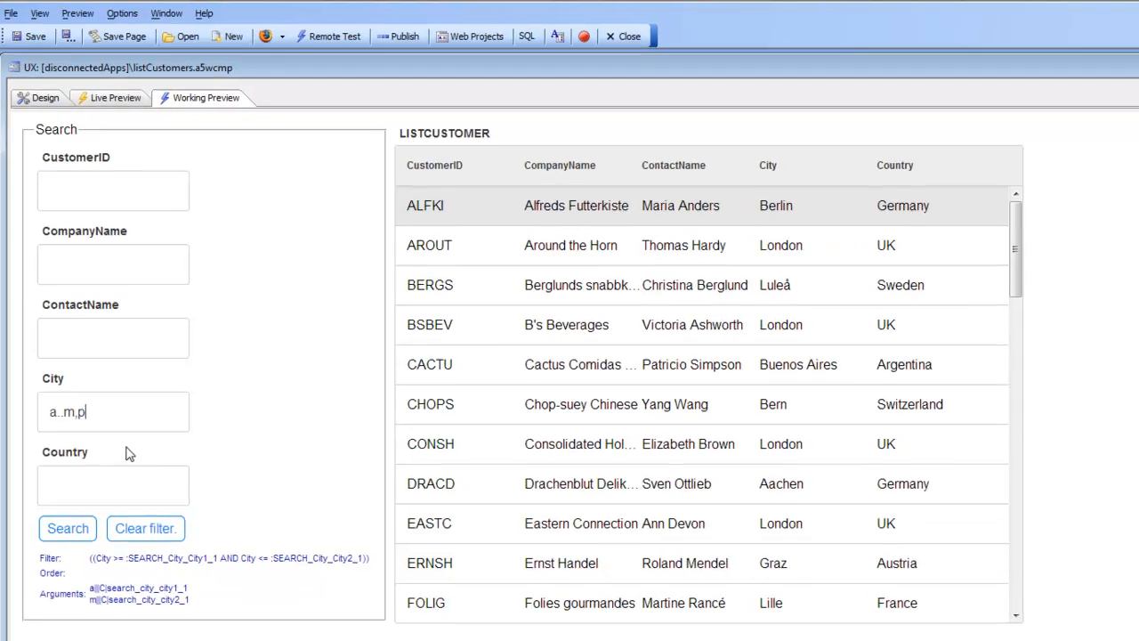
pyautogui.write(',')
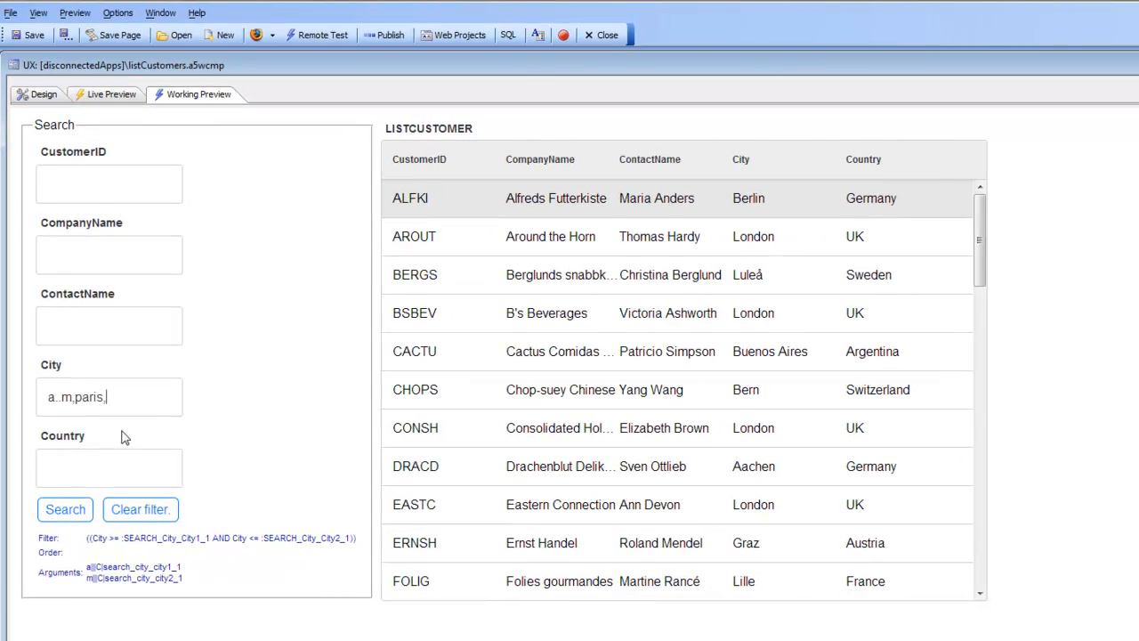
pyautogui.press('BackSpace')
pyautogui.click(55, 511)
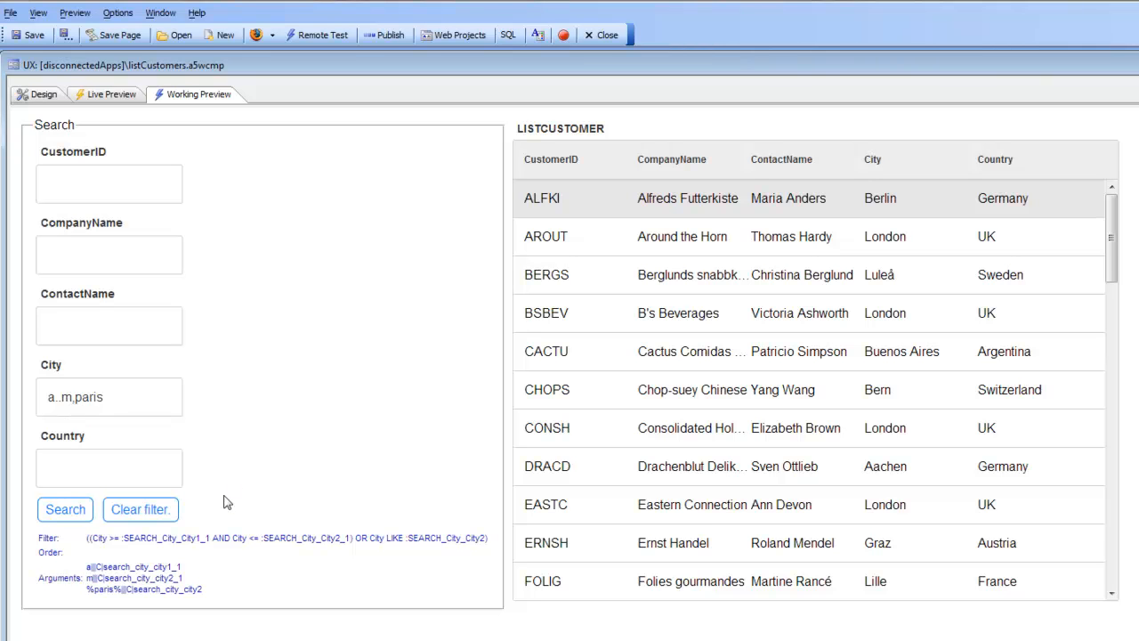
pyautogui.moveTo(1121, 249); pyautogui.dragTo(1119, 454)
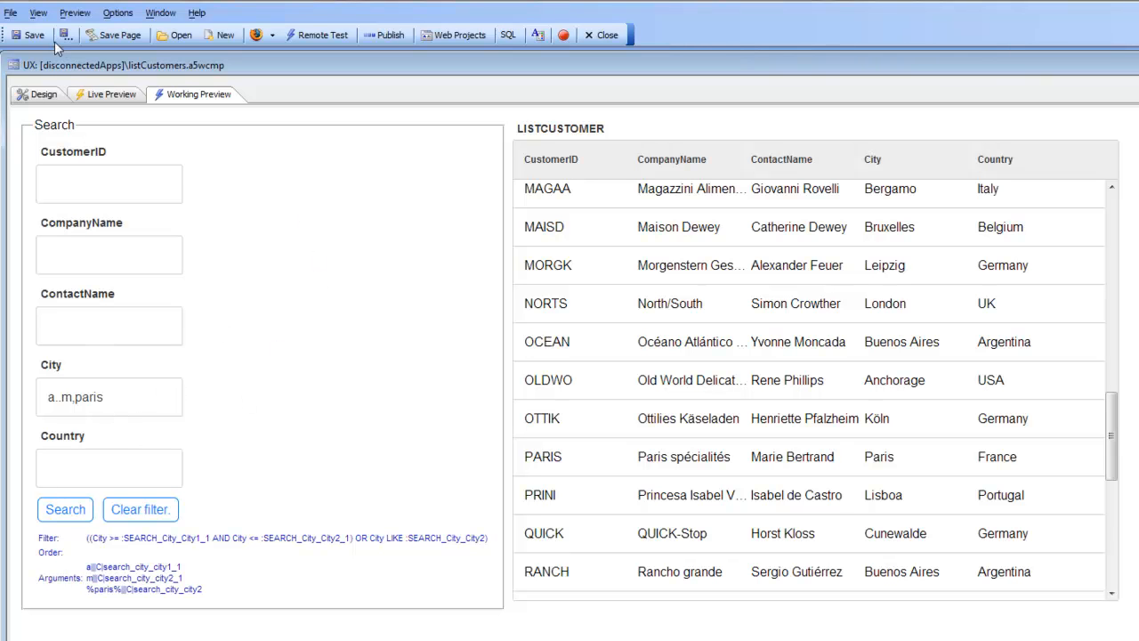
# Return to the design and turn off Allow QBF syntax in the search properties of the LISTCUSTOMER list's City field.
pyautogui.click(36, 98)
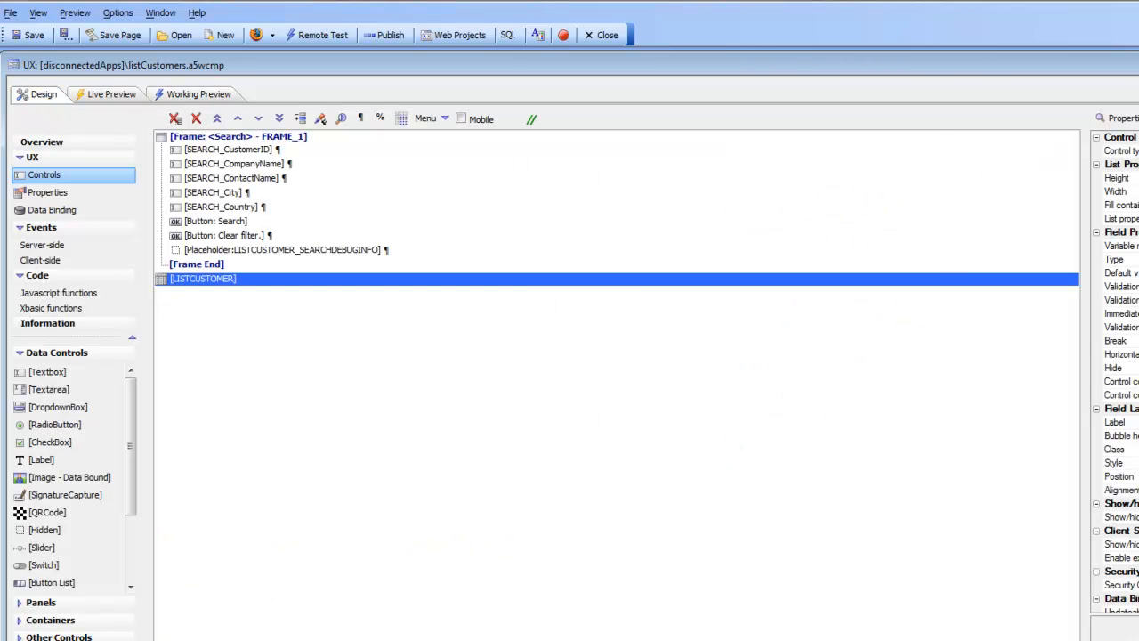
pyautogui.moveTo(1138, 303); pyautogui.dragTo(1043, 302)
pyautogui.click(807, 220)
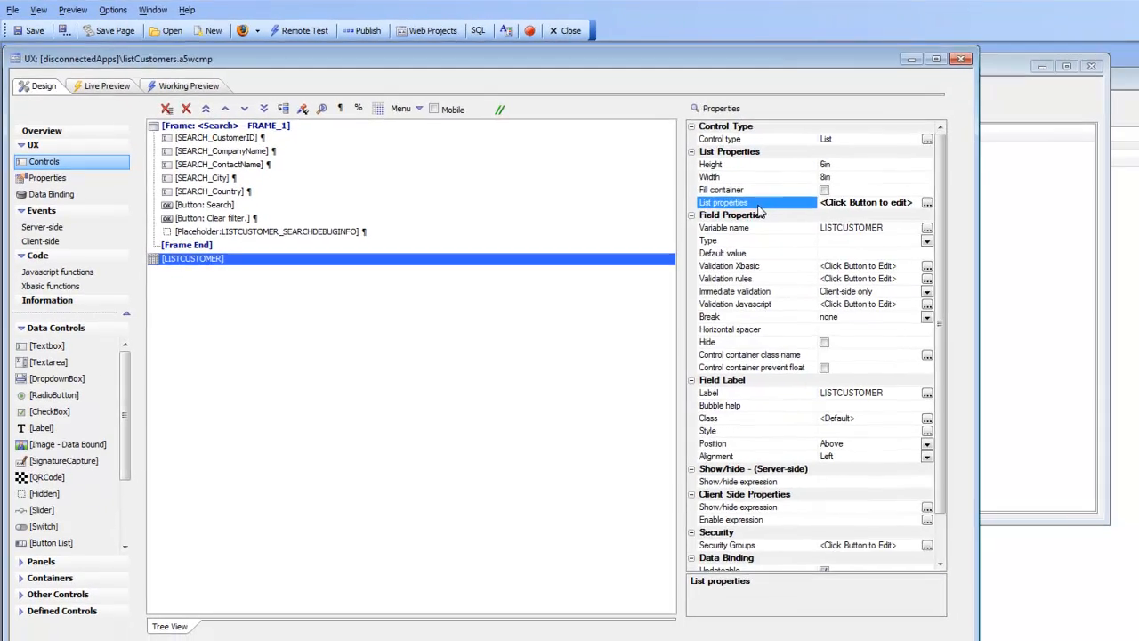
pyautogui.doubleClick(761, 211)
pyautogui.click(495, 178)
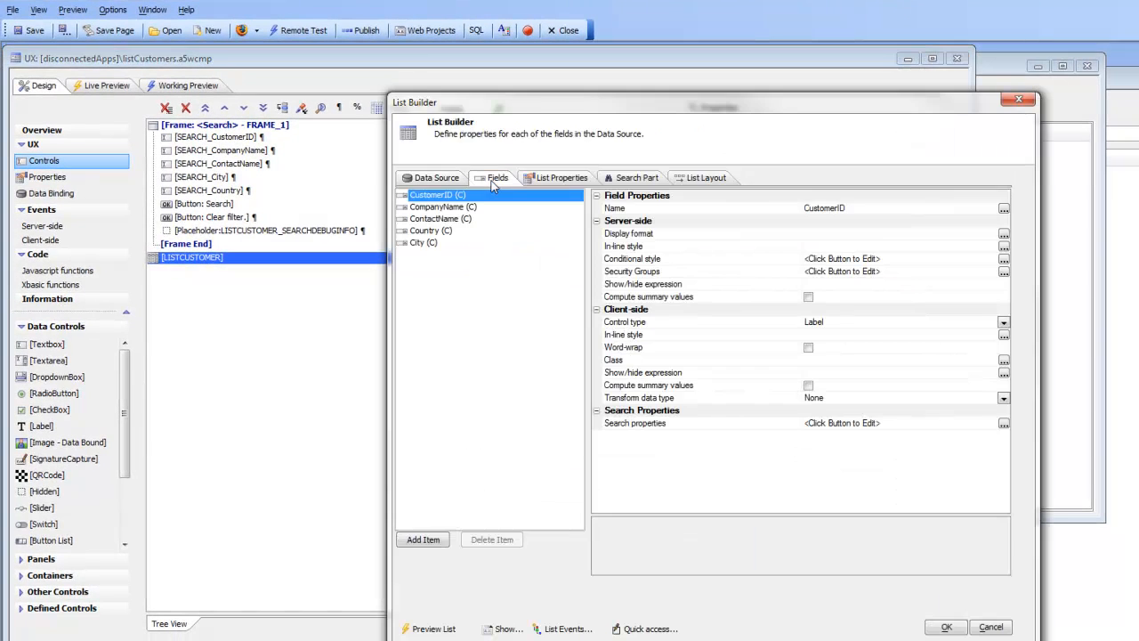
pyautogui.click(437, 243)
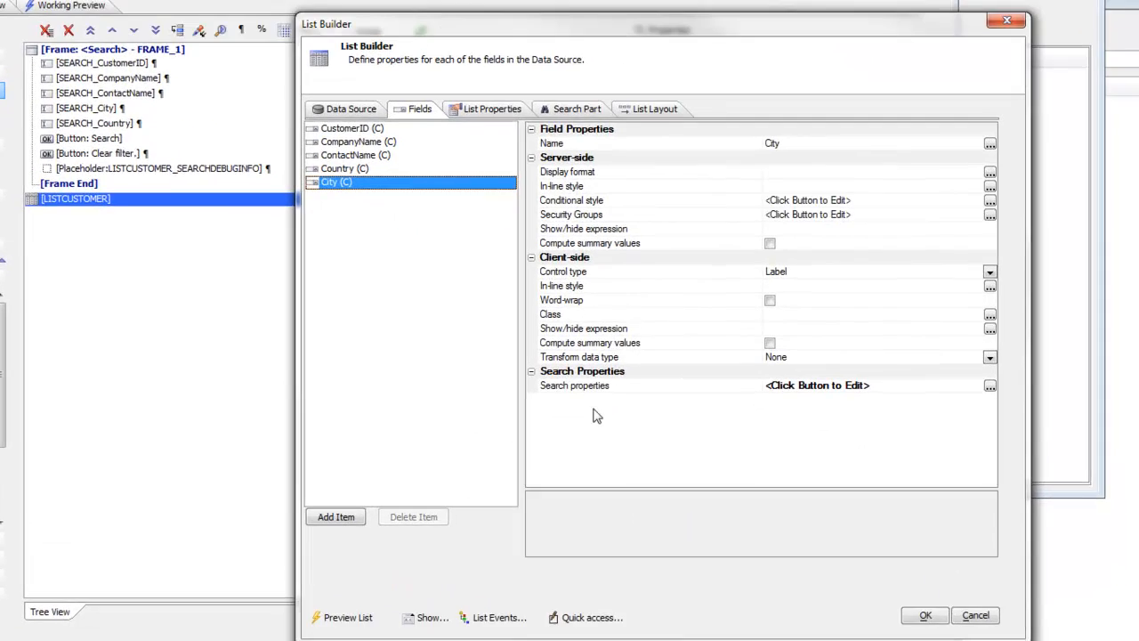
pyautogui.doubleClick(556, 388)
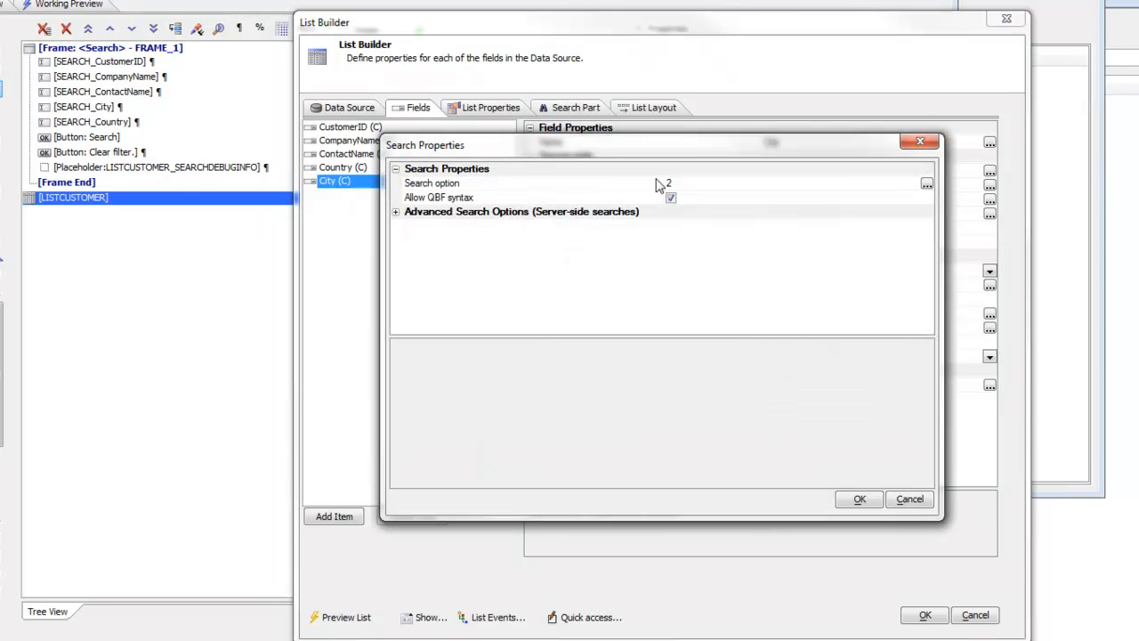
pyautogui.click(670, 198)
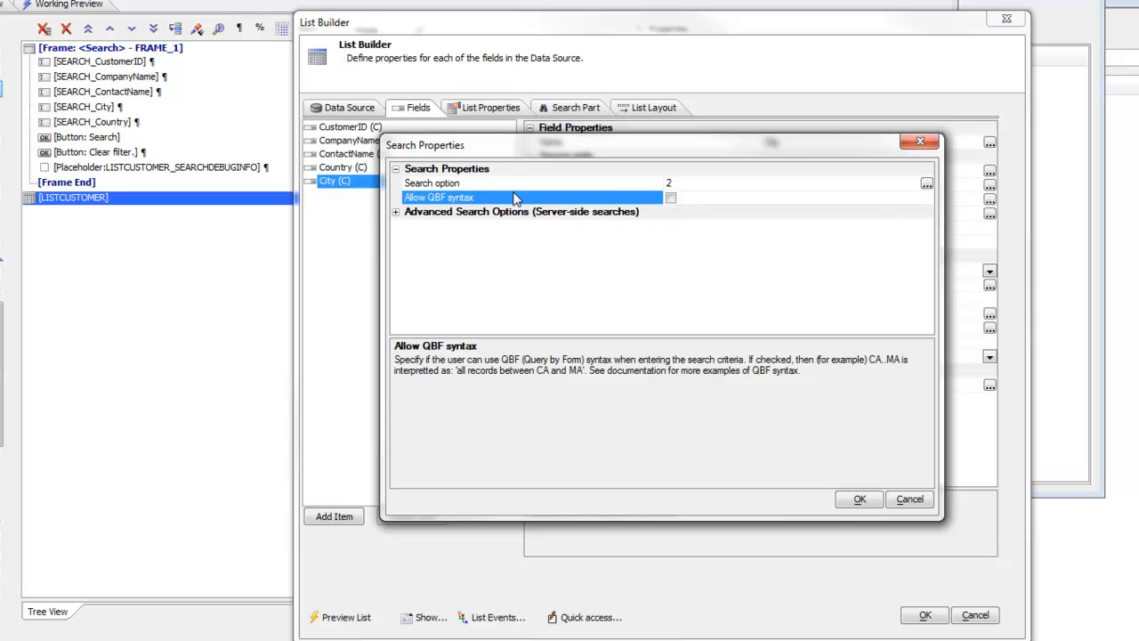
# Review the City field's search options, keep option 2 (Is contained in), and accept the search properties and List Builder settings.
pyautogui.doubleClick(608, 184)
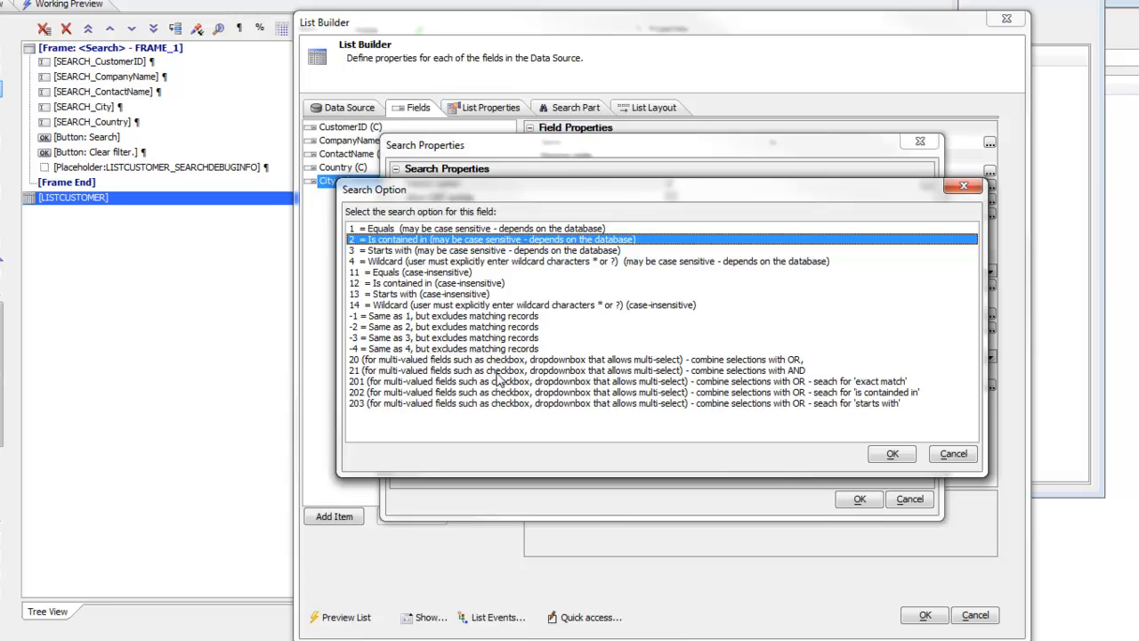
pyautogui.click(901, 457)
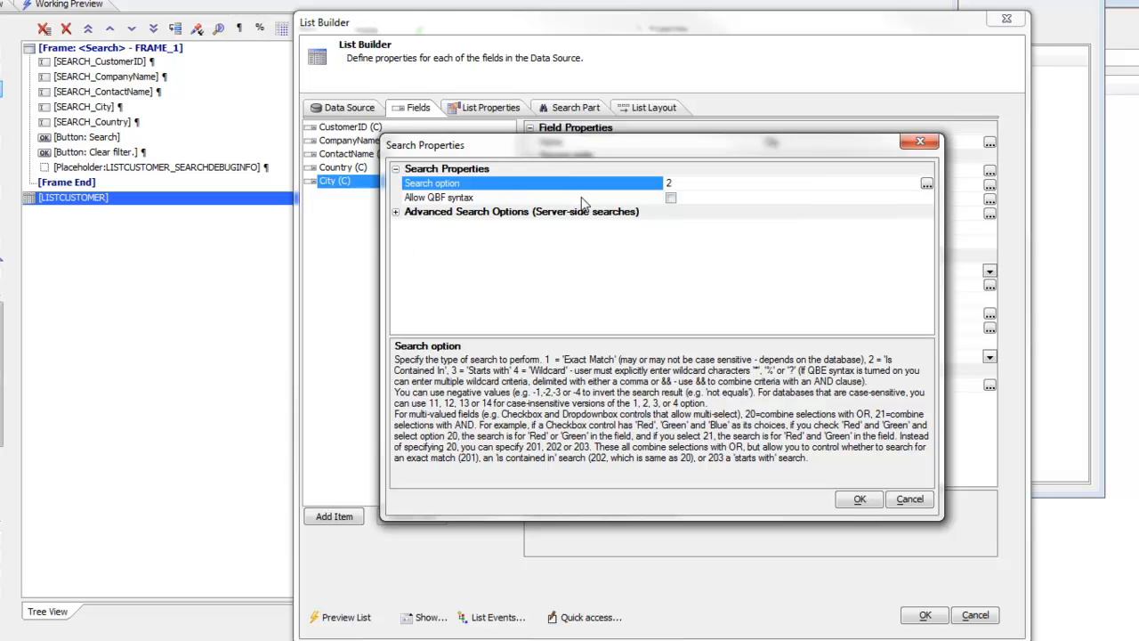
pyautogui.click(859, 500)
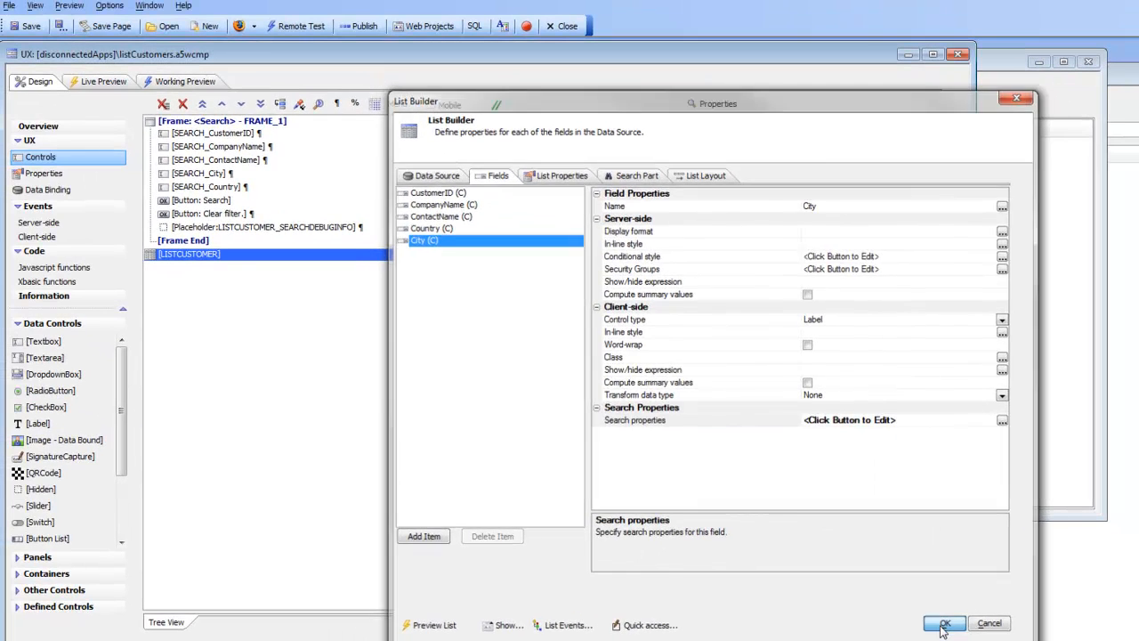
pyautogui.click(945, 626)
# Run the working preview and search the customer list by city for london and for london,paris.
pyautogui.click(182, 79)
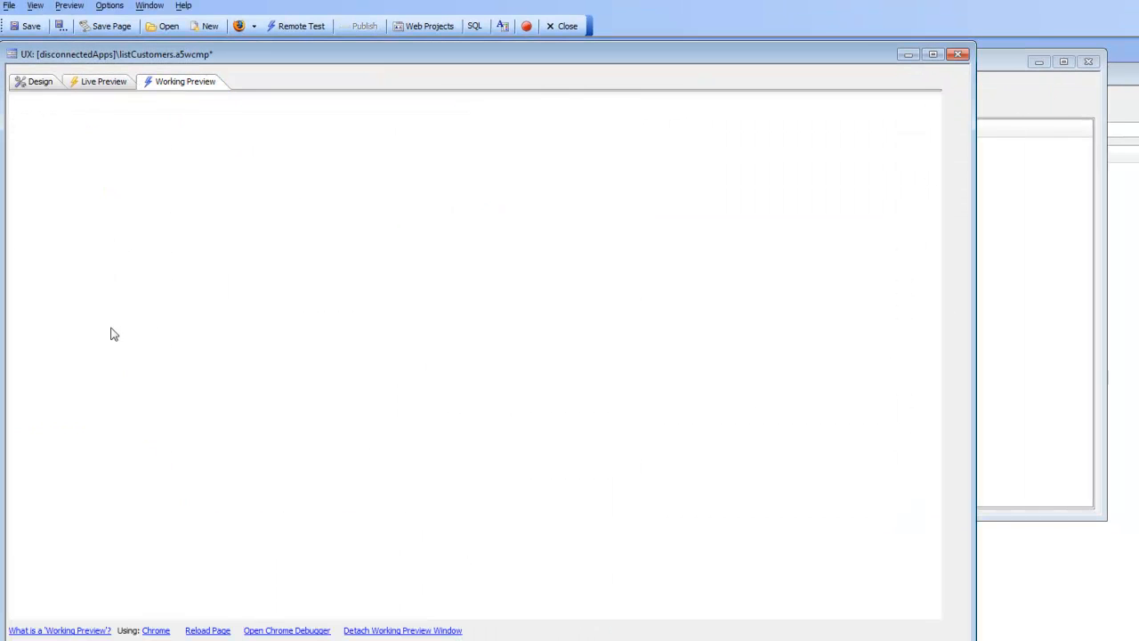
pyautogui.click(76, 363)
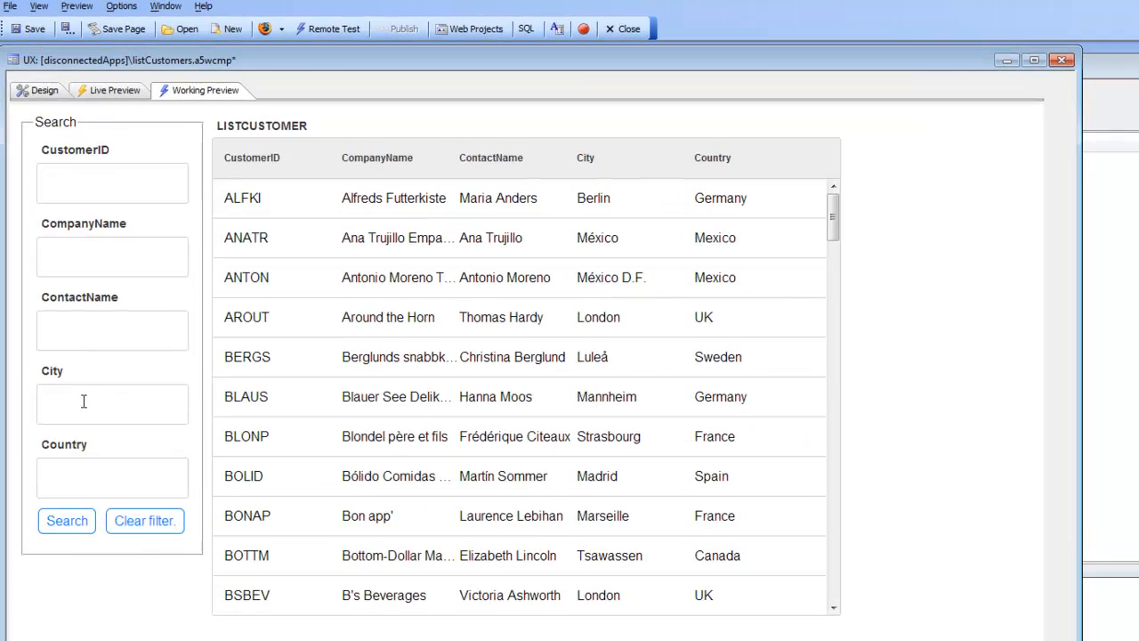
pyautogui.write('london')
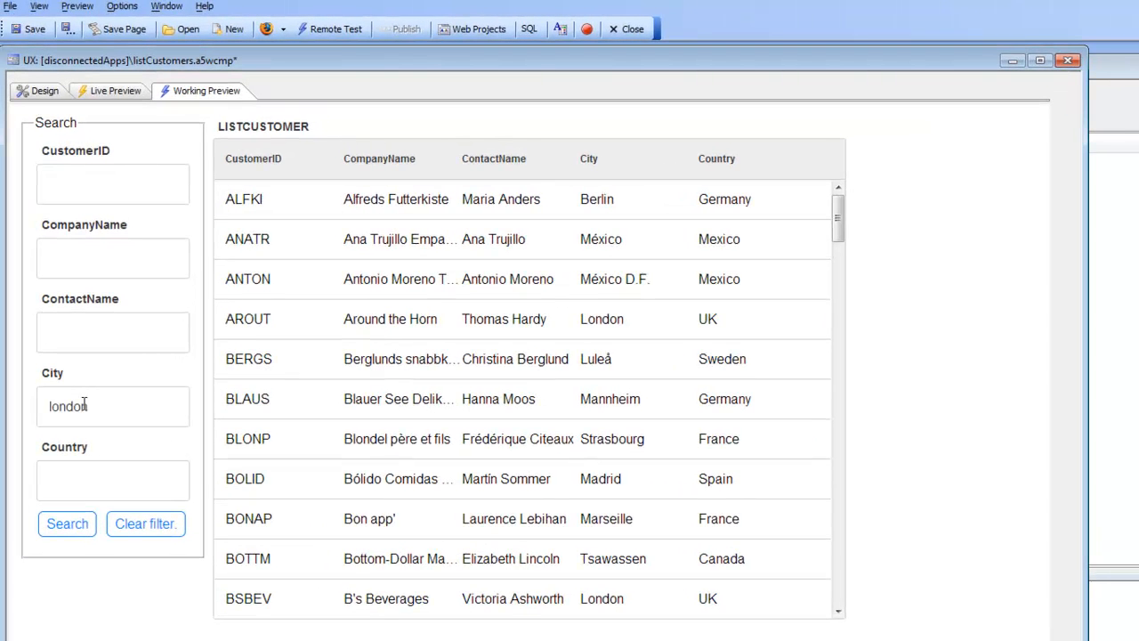
pyautogui.click(73, 525)
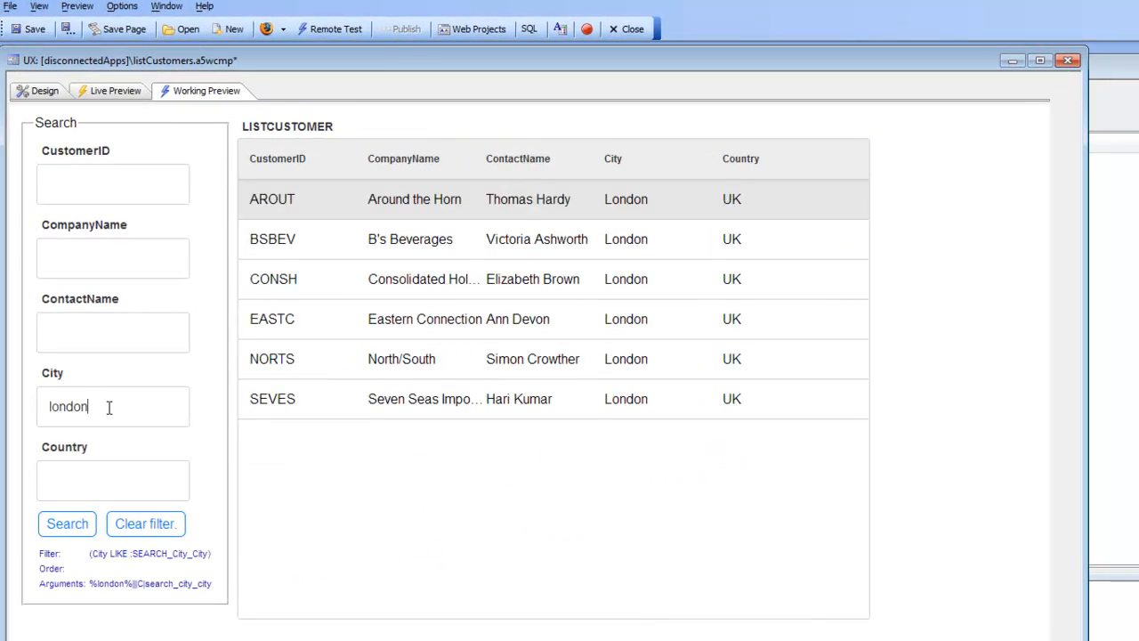
pyautogui.write(',paris')
pyautogui.click(79, 523)
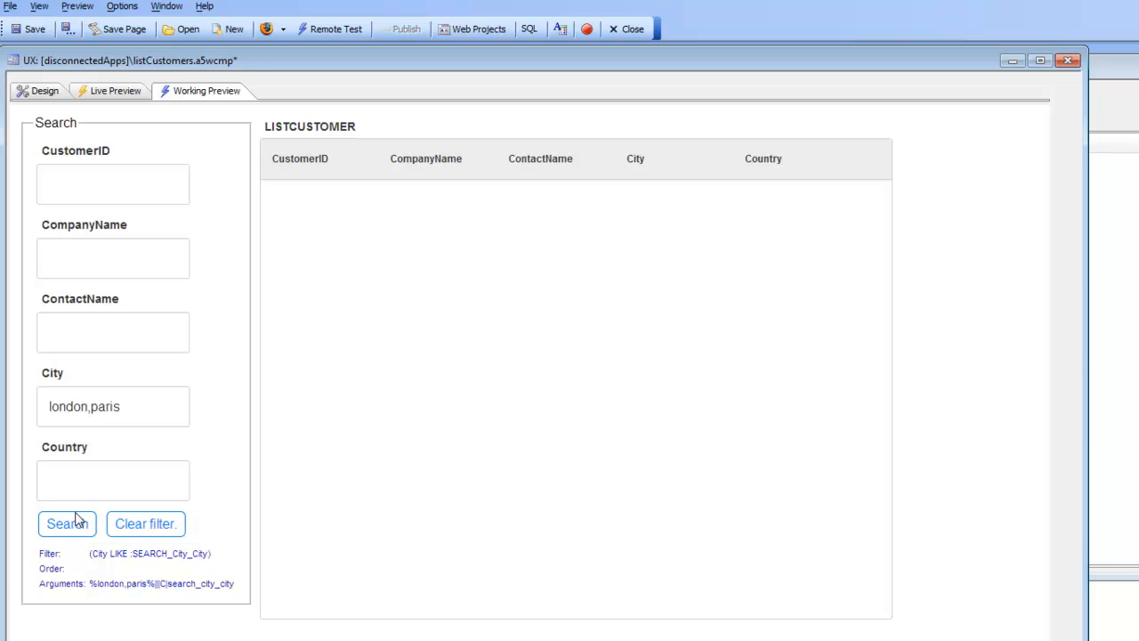
# Review the customer list's Search Part settings in the List Builder, accept them, and save the component.
pyautogui.click(41, 91)
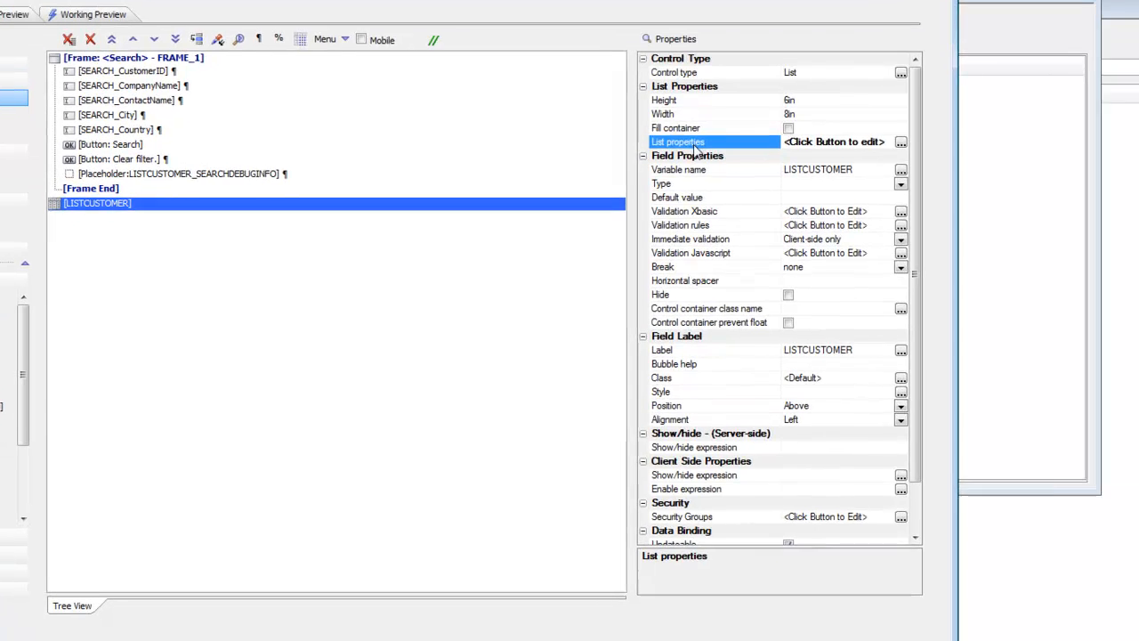
pyautogui.click(1005, 194)
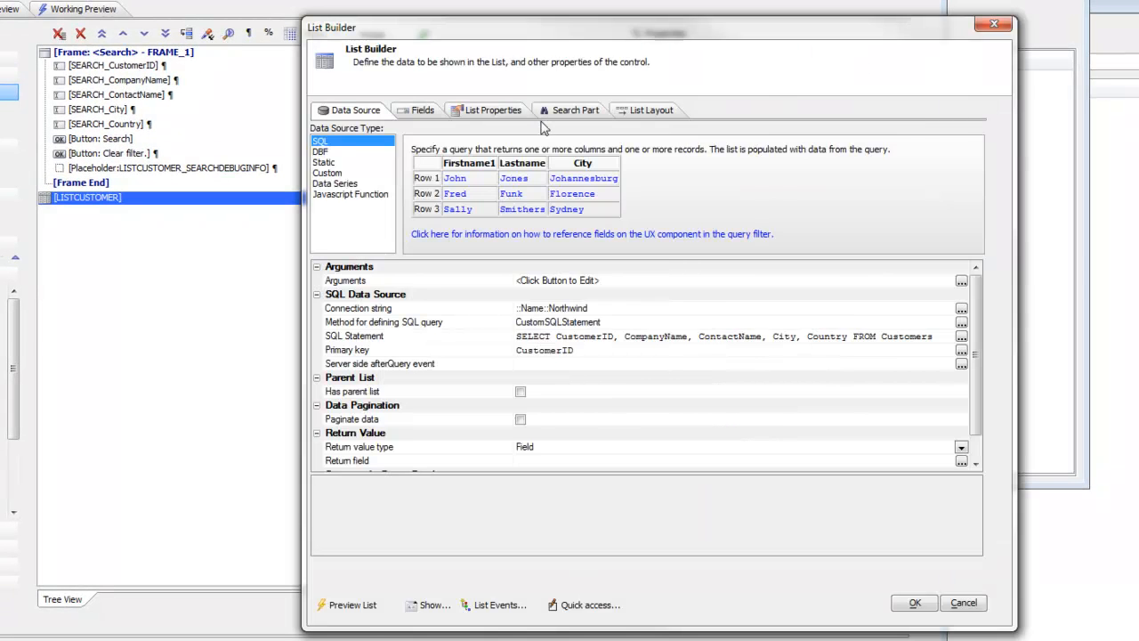
pyautogui.click(552, 115)
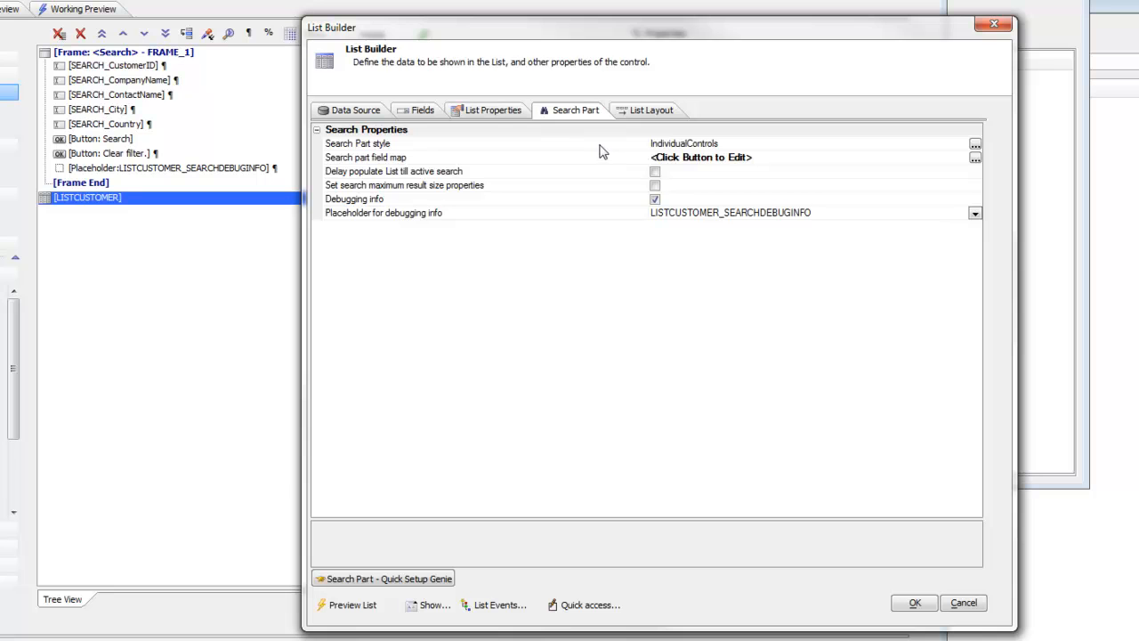
pyautogui.click(908, 605)
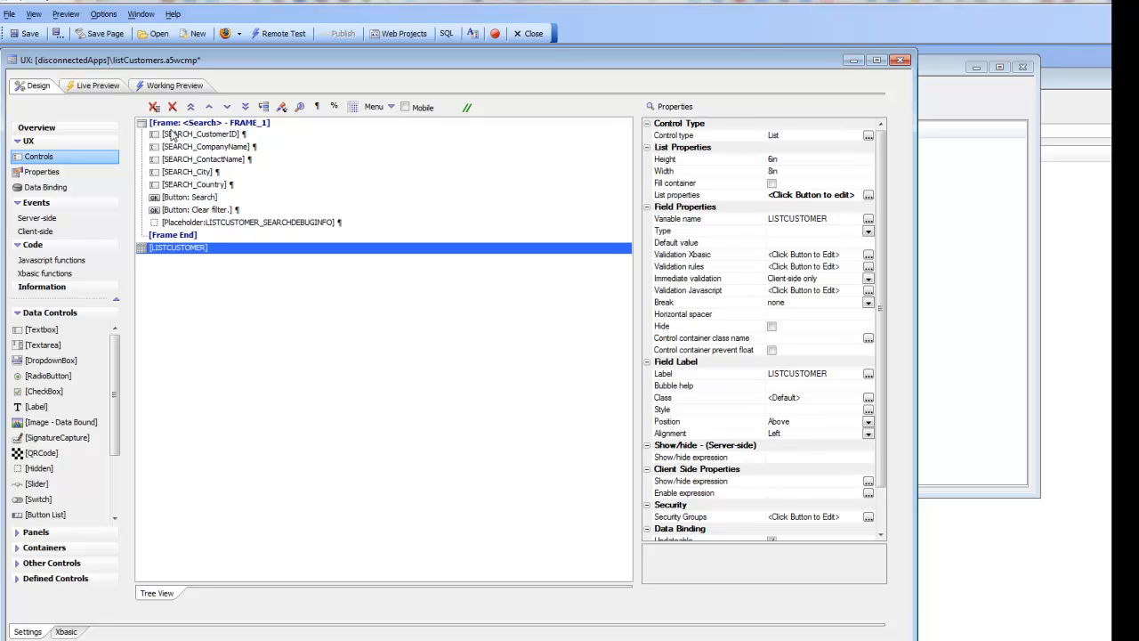
pyautogui.click(24, 35)
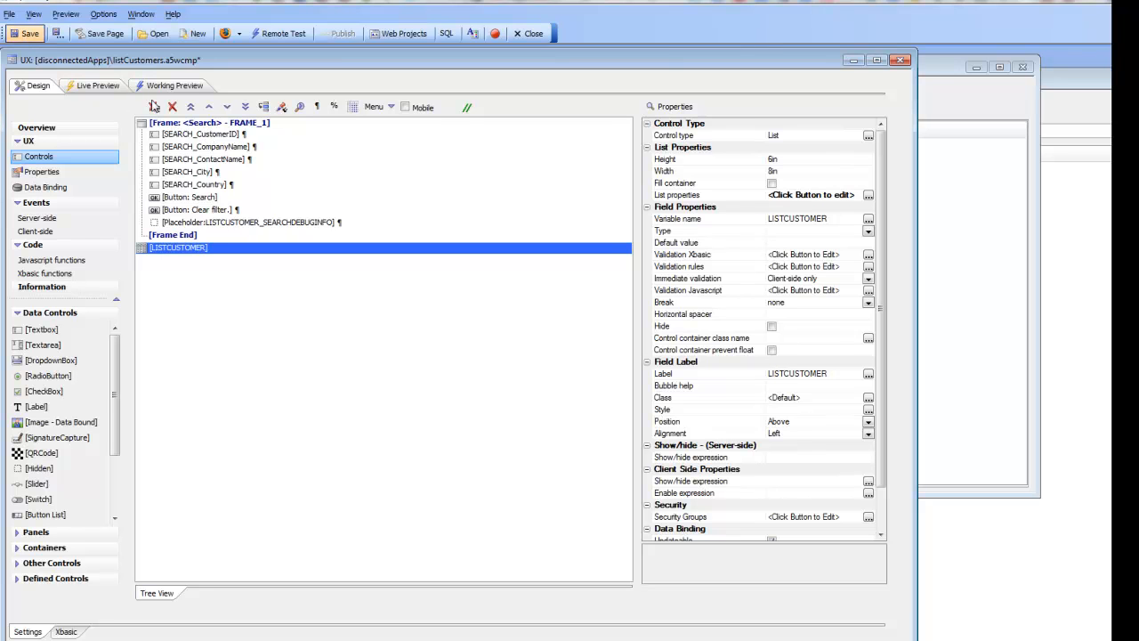
# Save a copy of the UX component in the disconnectedApps project as listCustomersKeyword.
pyautogui.click(57, 34)
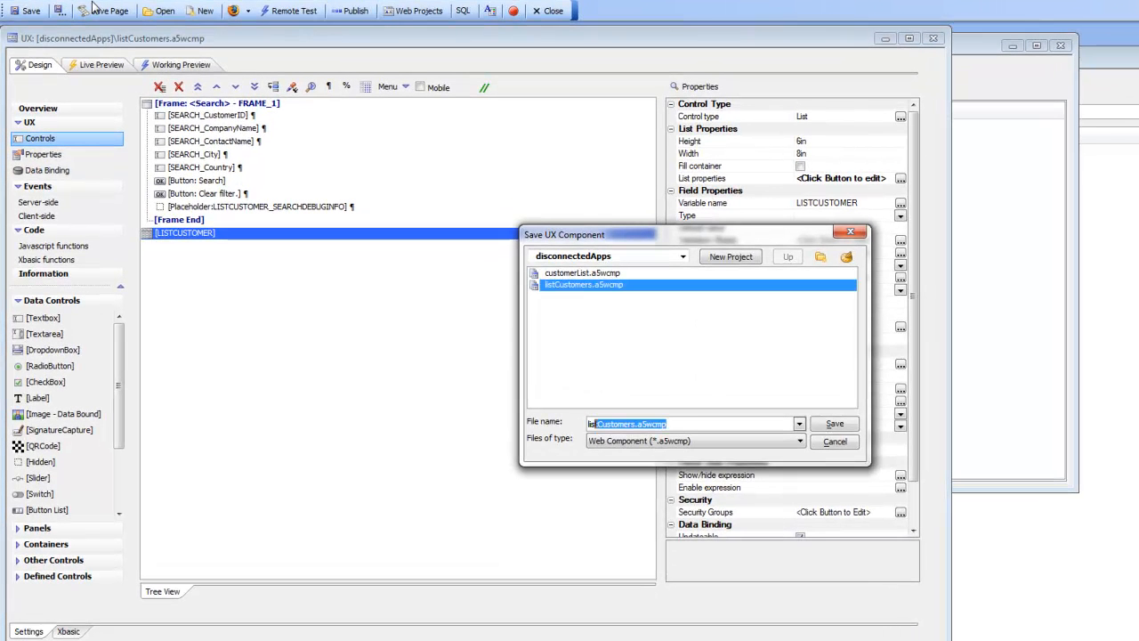
pyautogui.write('listCy')
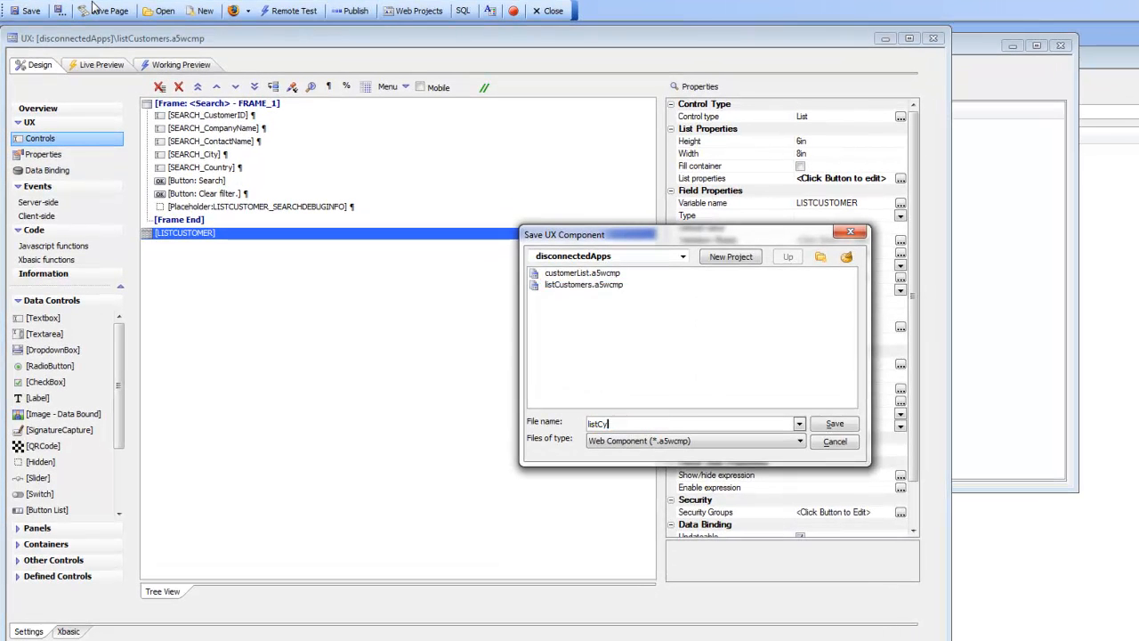
pyautogui.press('BackSpace')
pyautogui.write('ustomersKeyw')
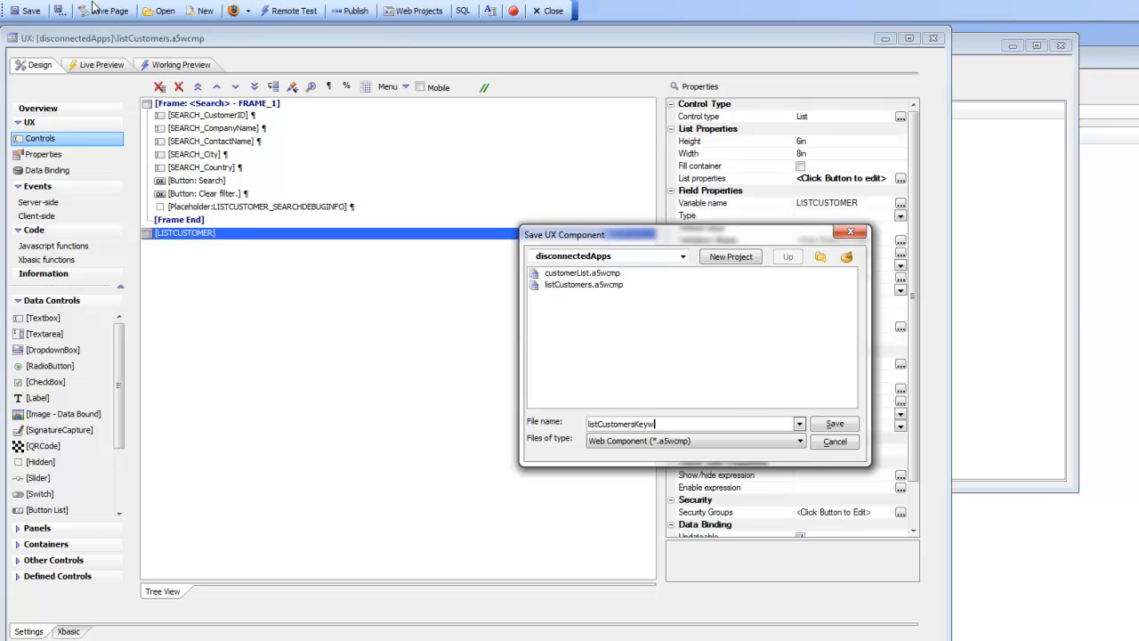
pyautogui.write('ord')
pyautogui.click(831, 424)
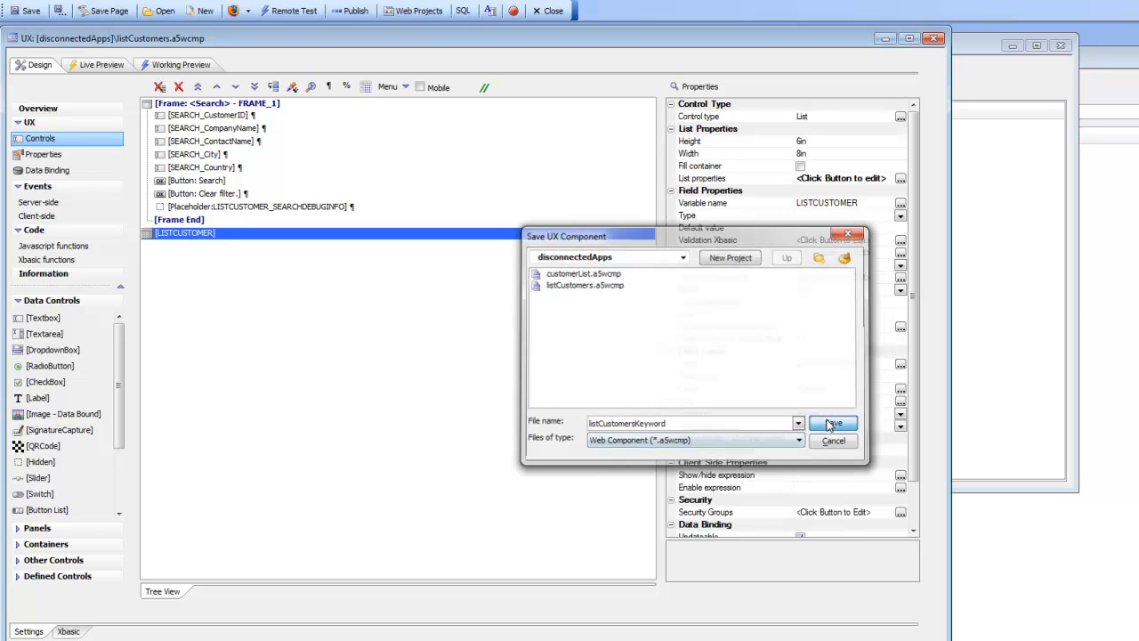
# Delete the five search fields, from SEARCH_CustomerID through SEARCH_Country, from the Search frame.
pyautogui.click(193, 116)
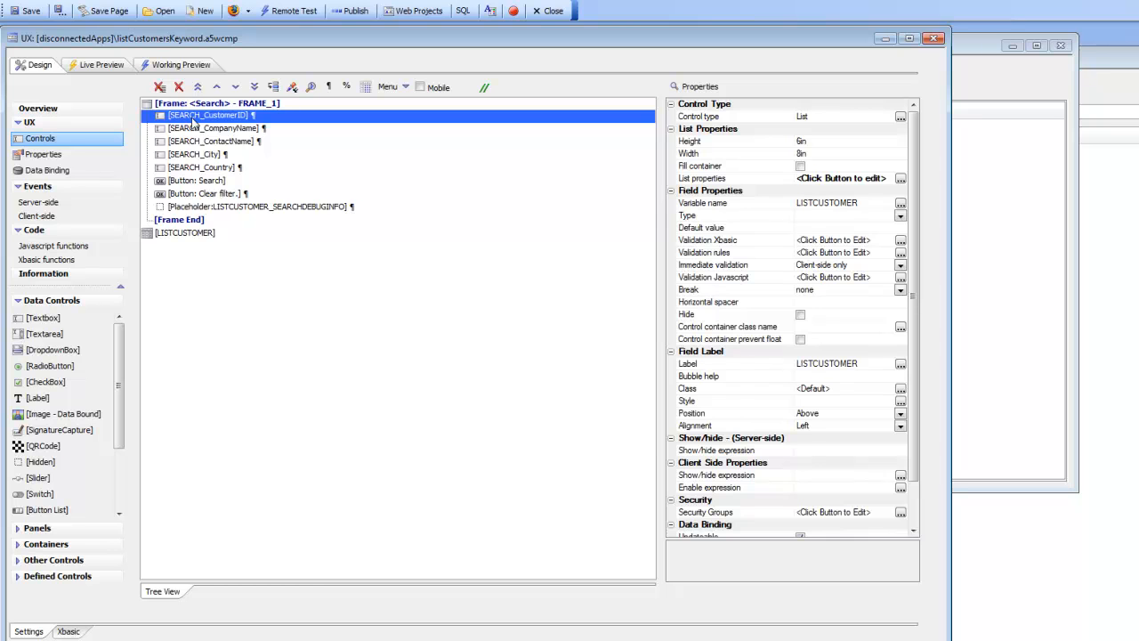
pyautogui.moveTo(193, 122); pyautogui.dragTo(206, 169)
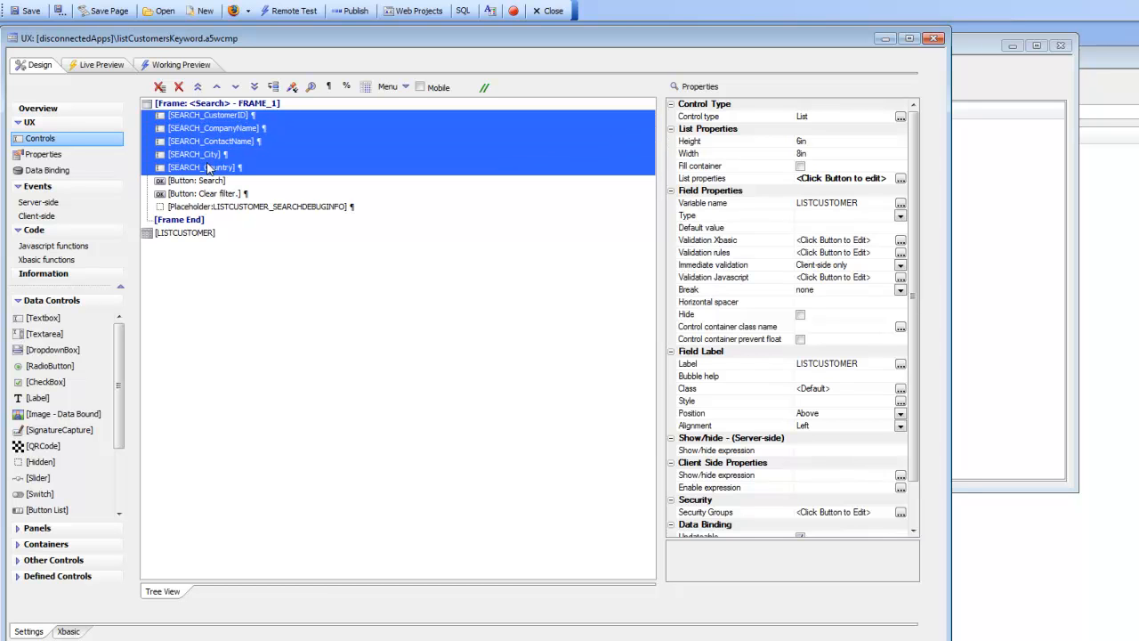
pyautogui.click(180, 87)
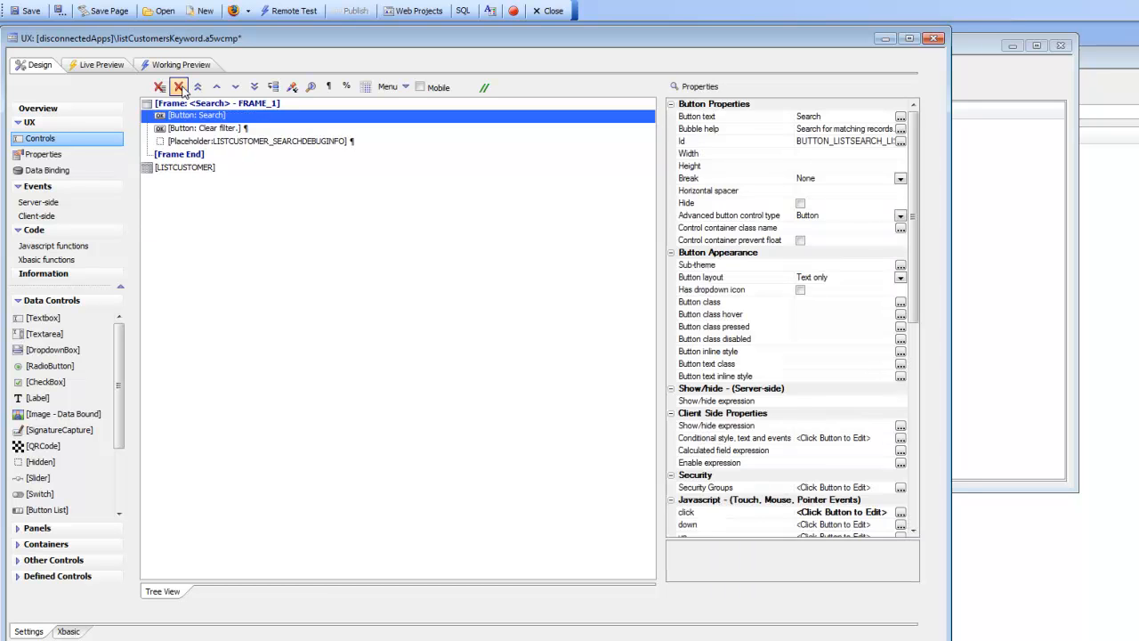
# Add a character textbox named keywordSearch as the first control inside the Search frame.
pyautogui.click(186, 105)
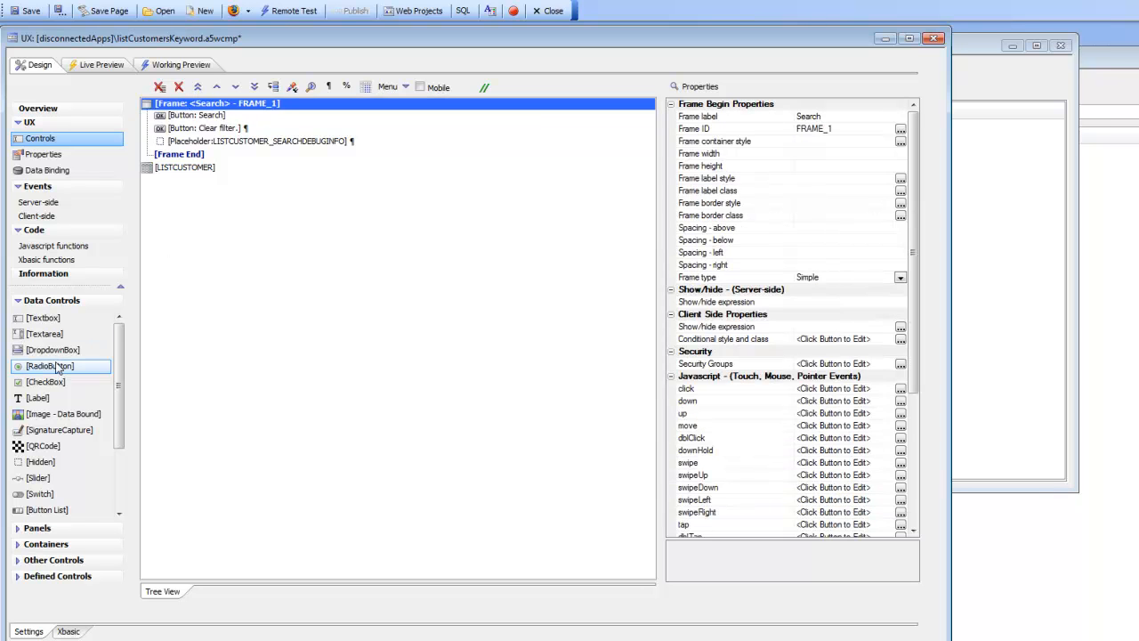
pyautogui.click(40, 319)
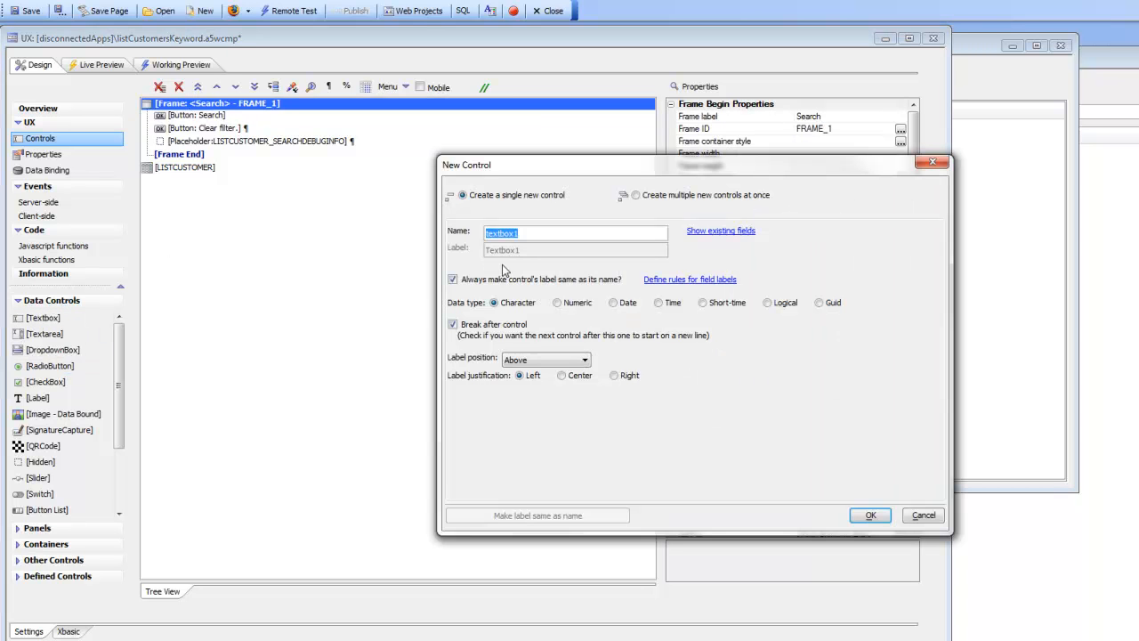
pyautogui.write('keywordSearch')
pyautogui.click(869, 516)
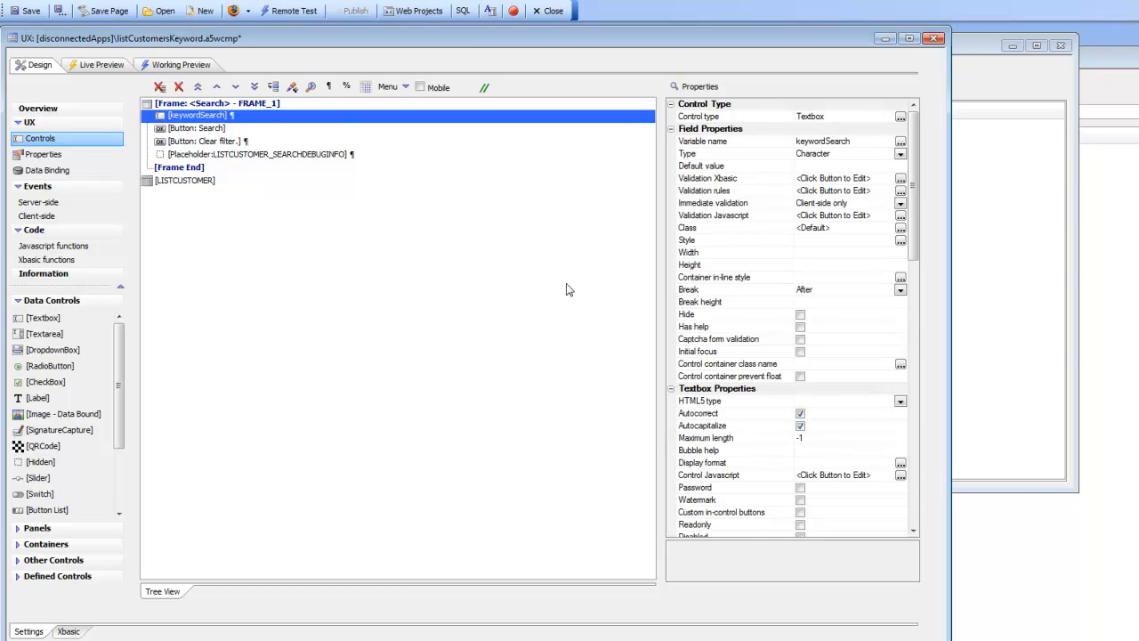
# Change the LISTCUSTOMER list's Search Part style to SingleKeywordControl.
pyautogui.click(189, 182)
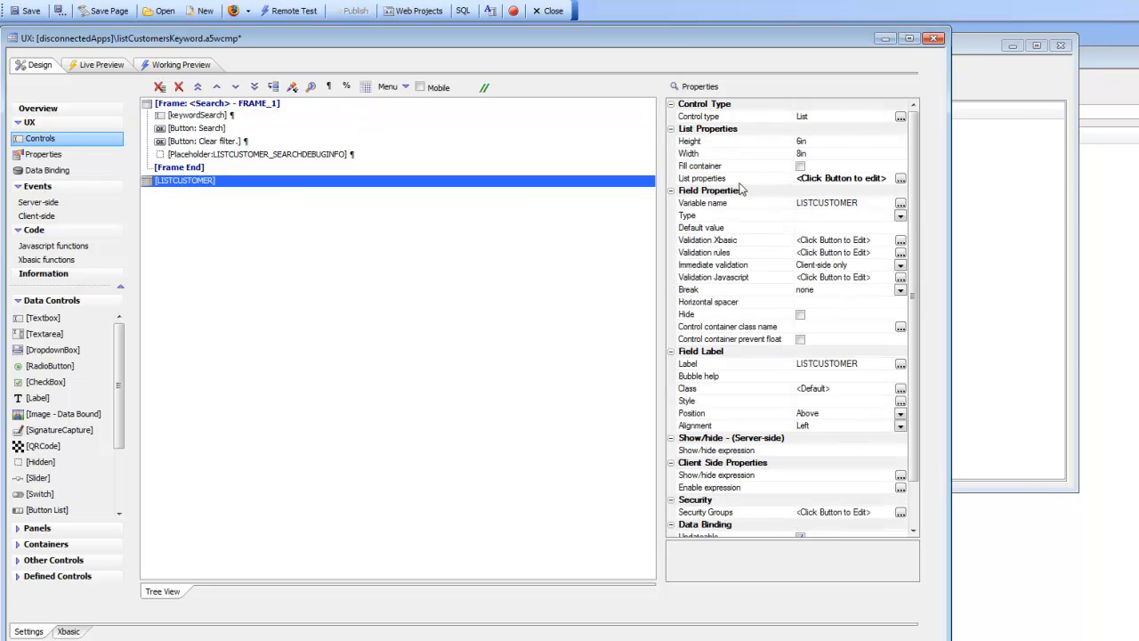
pyautogui.doubleClick(744, 183)
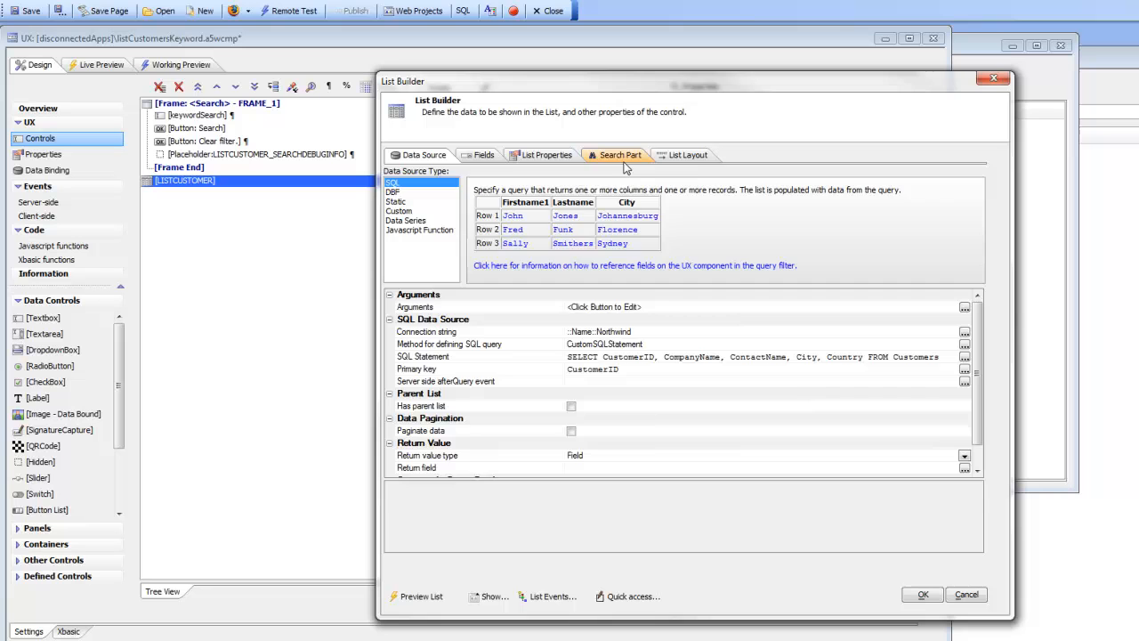
pyautogui.click(623, 159)
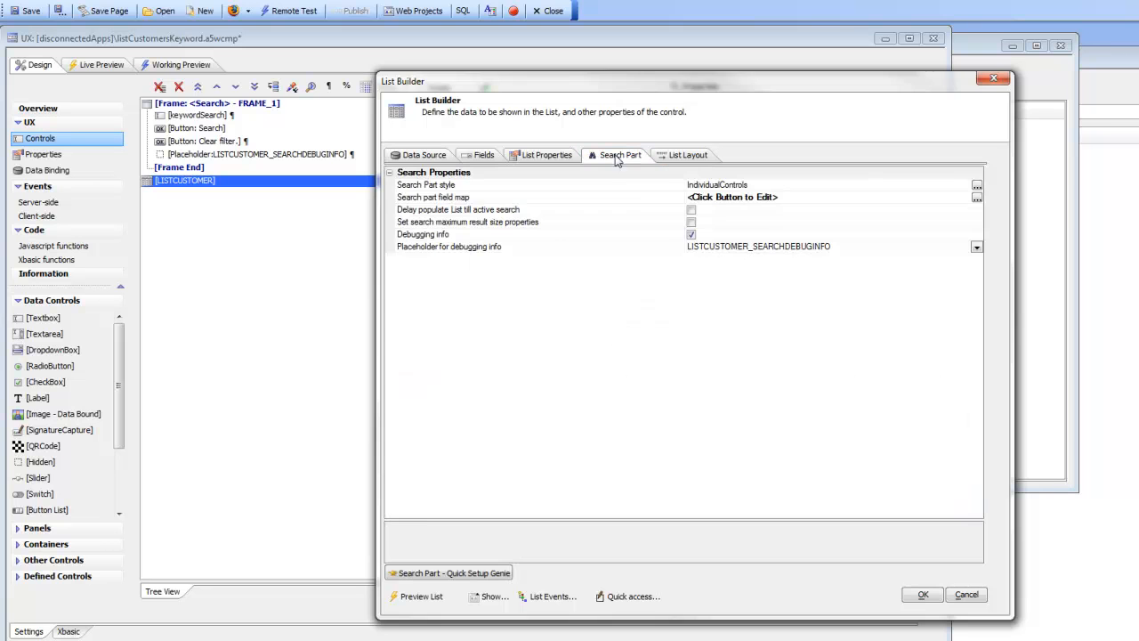
pyautogui.doubleClick(635, 187)
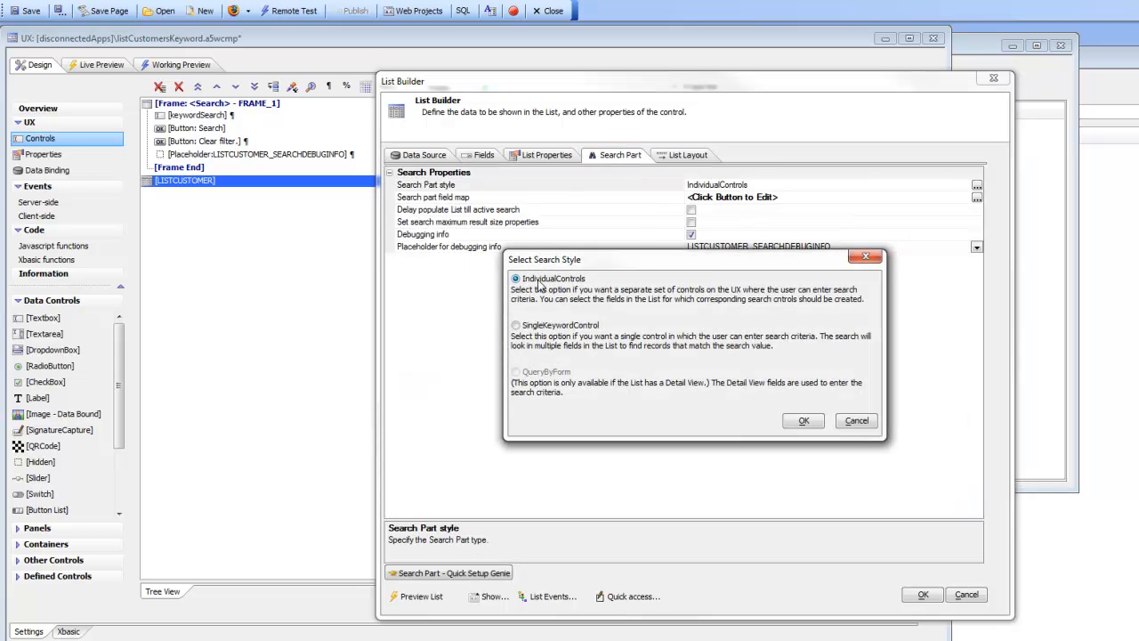
pyautogui.click(516, 326)
pyautogui.click(782, 422)
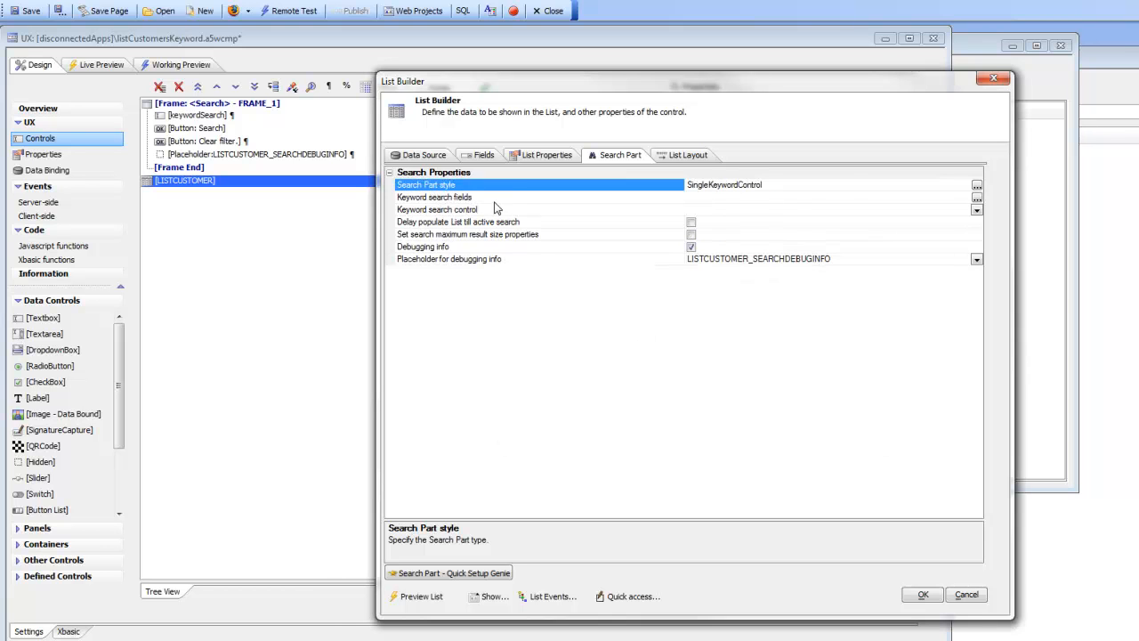
# Choose CustomerID, CompanyName, ContactName, Country and City as the list's keyword search fields.
pyautogui.click(572, 197)
pyautogui.click(978, 197)
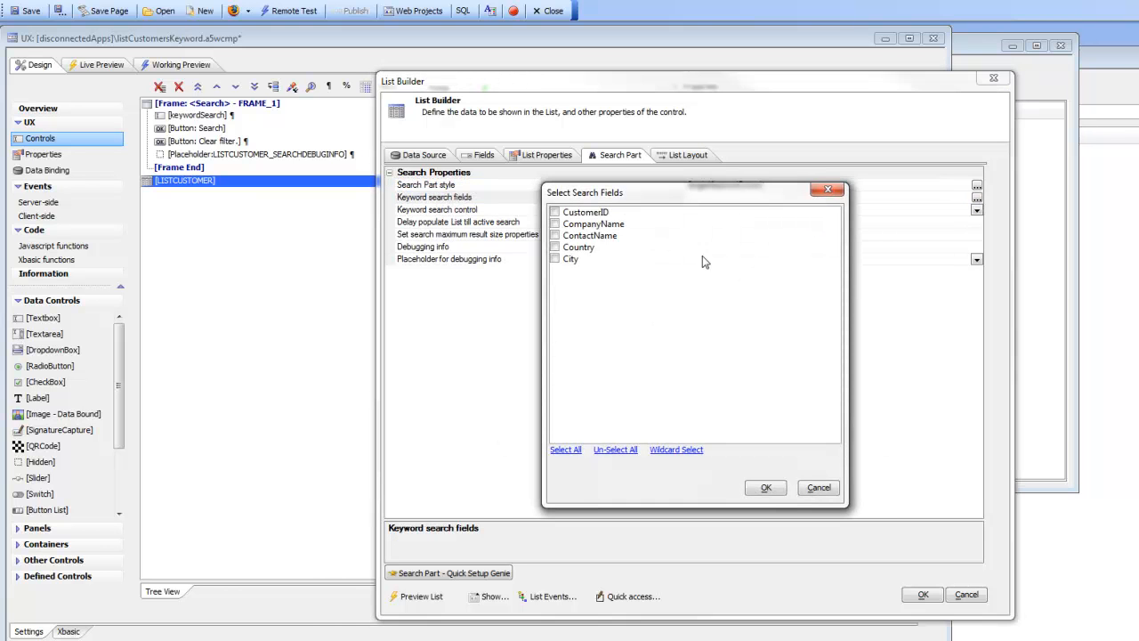
pyautogui.click(555, 212)
pyautogui.click(555, 236)
pyautogui.click(555, 259)
pyautogui.click(765, 486)
# Assign keywordSearch as the list's keyword search control and accept the List Builder settings.
pyautogui.click(542, 215)
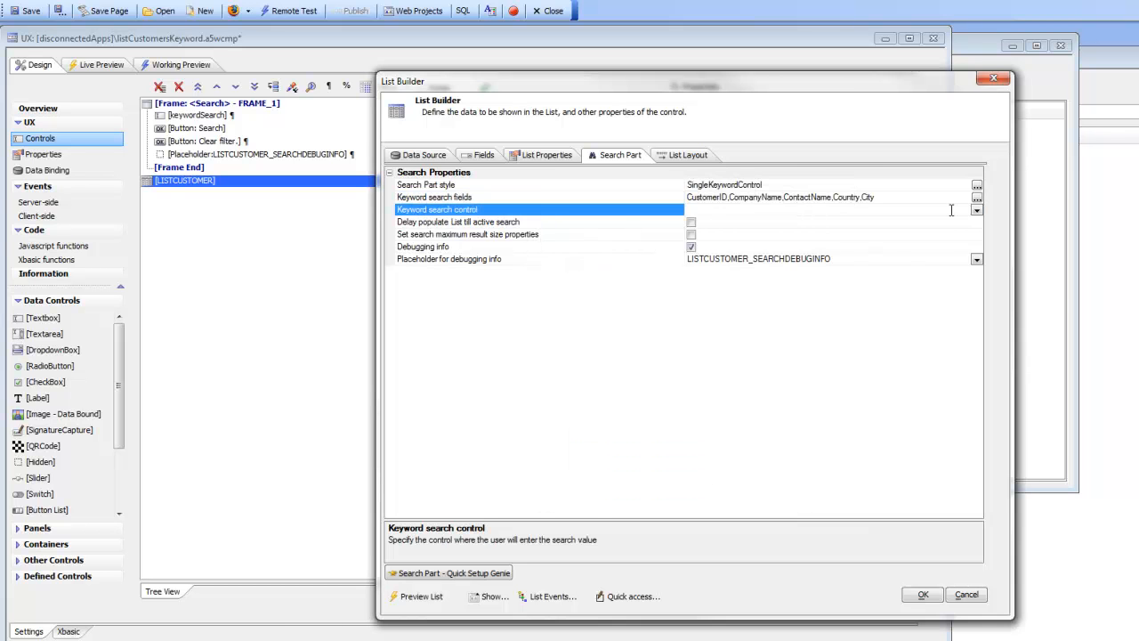
pyautogui.click(976, 211)
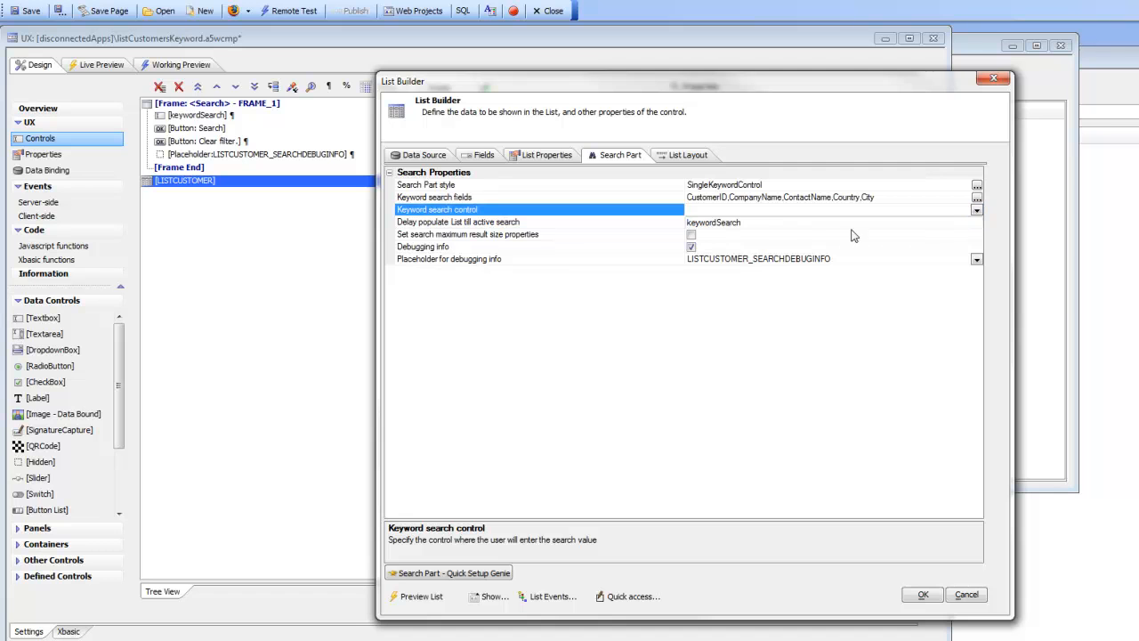
pyautogui.click(735, 228)
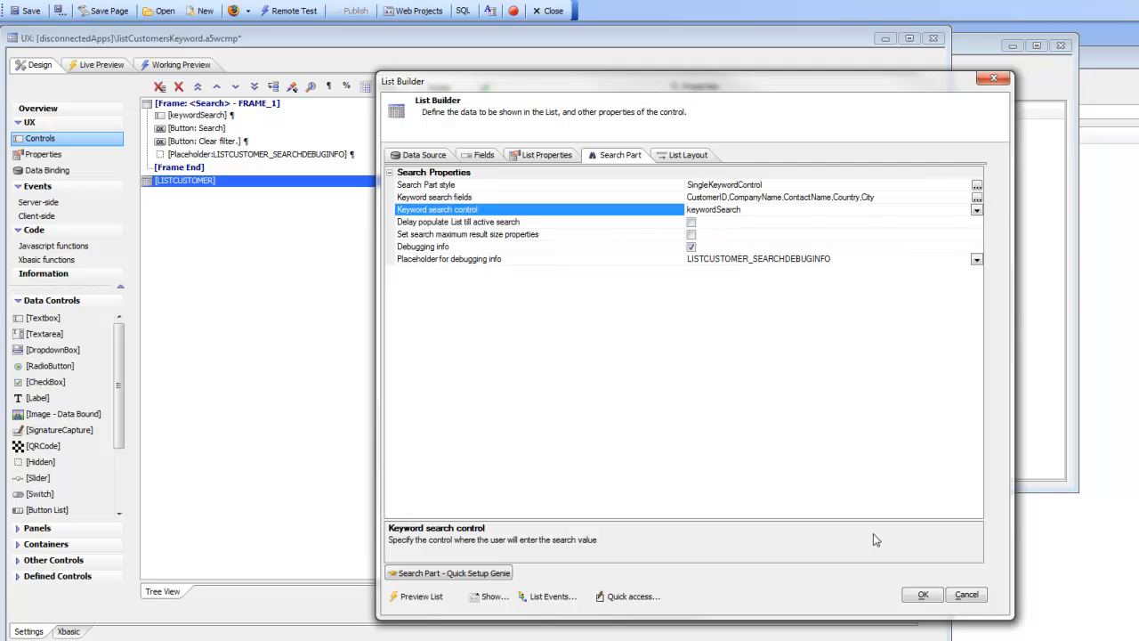
pyautogui.click(923, 596)
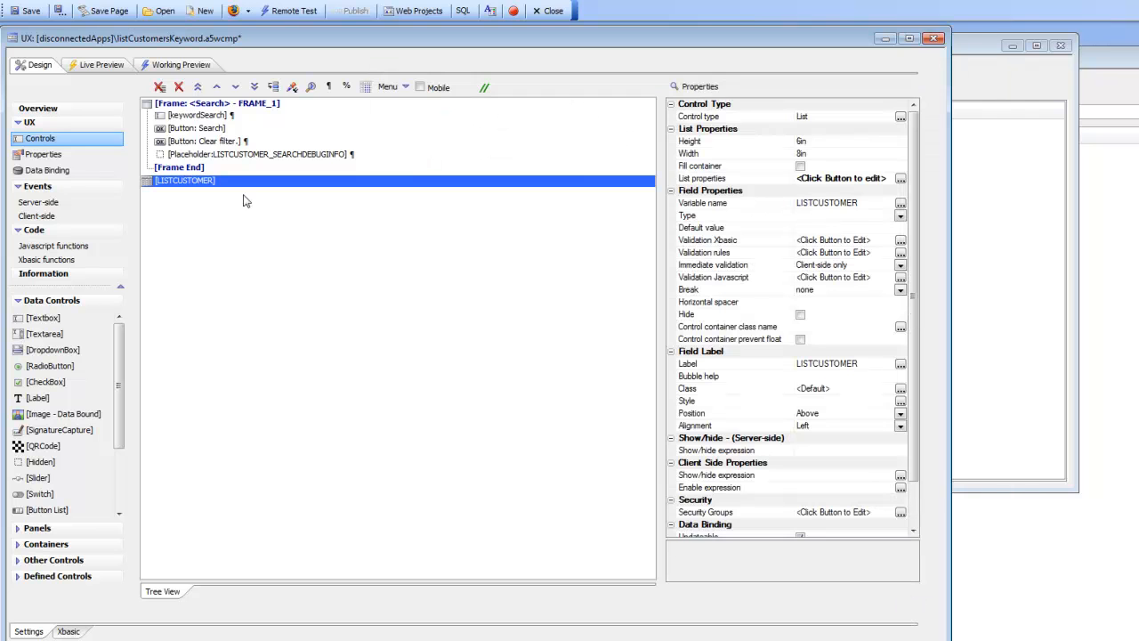
# Save the component and run keyword searches for london and for paris,north in the working preview.
pyautogui.click(27, 14)
pyautogui.click(184, 66)
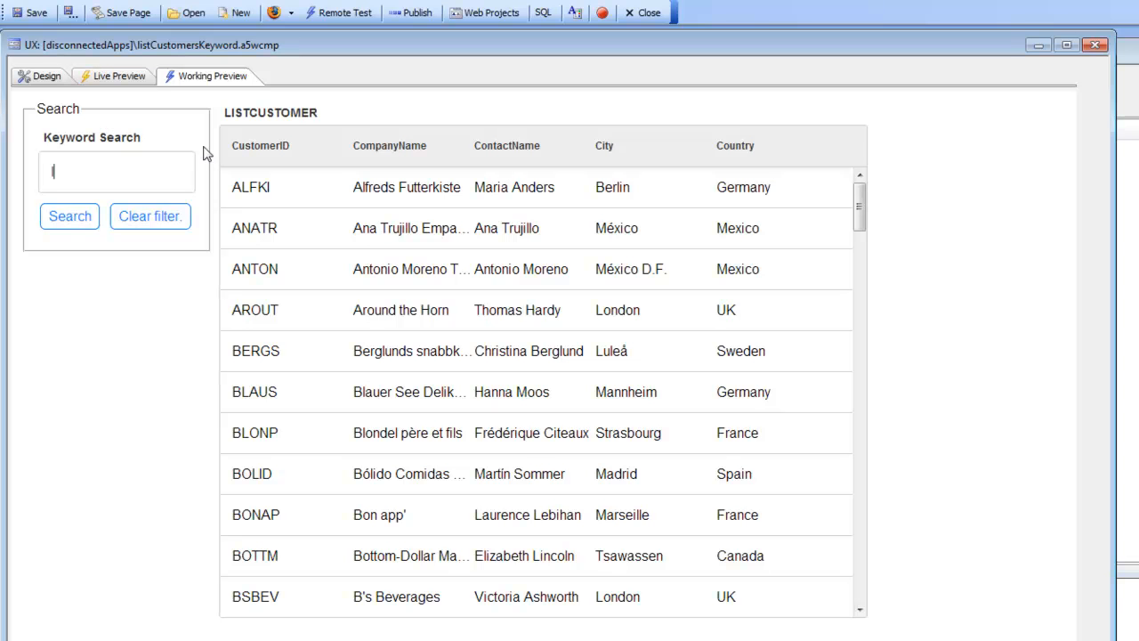
pyautogui.write('don')
pyautogui.click(70, 216)
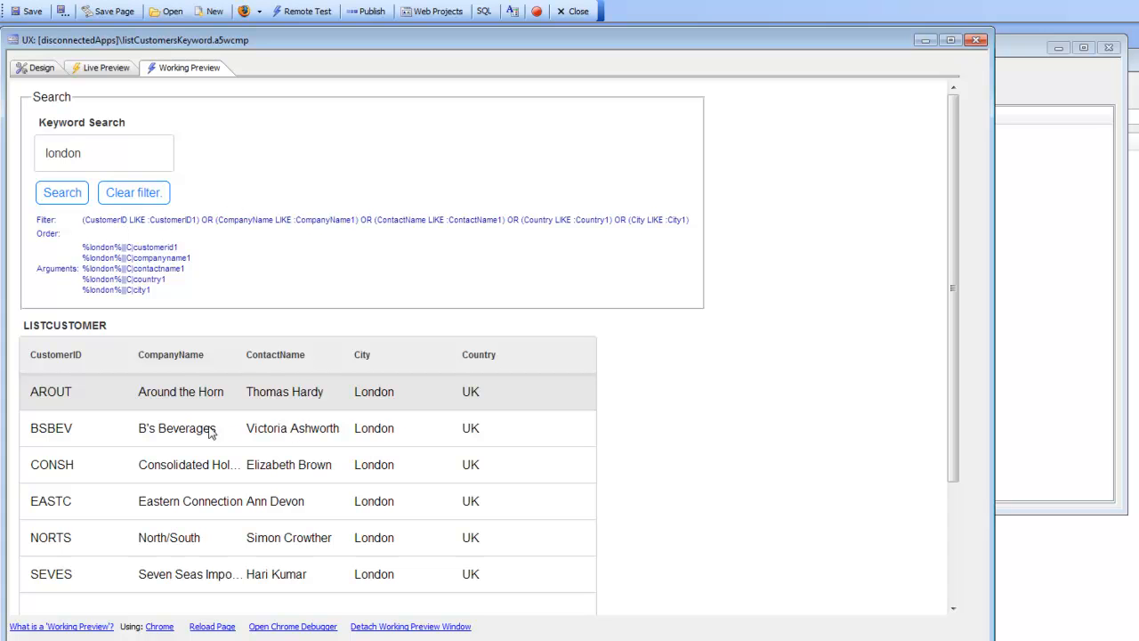
pyautogui.click(99, 158)
pyautogui.click(62, 195)
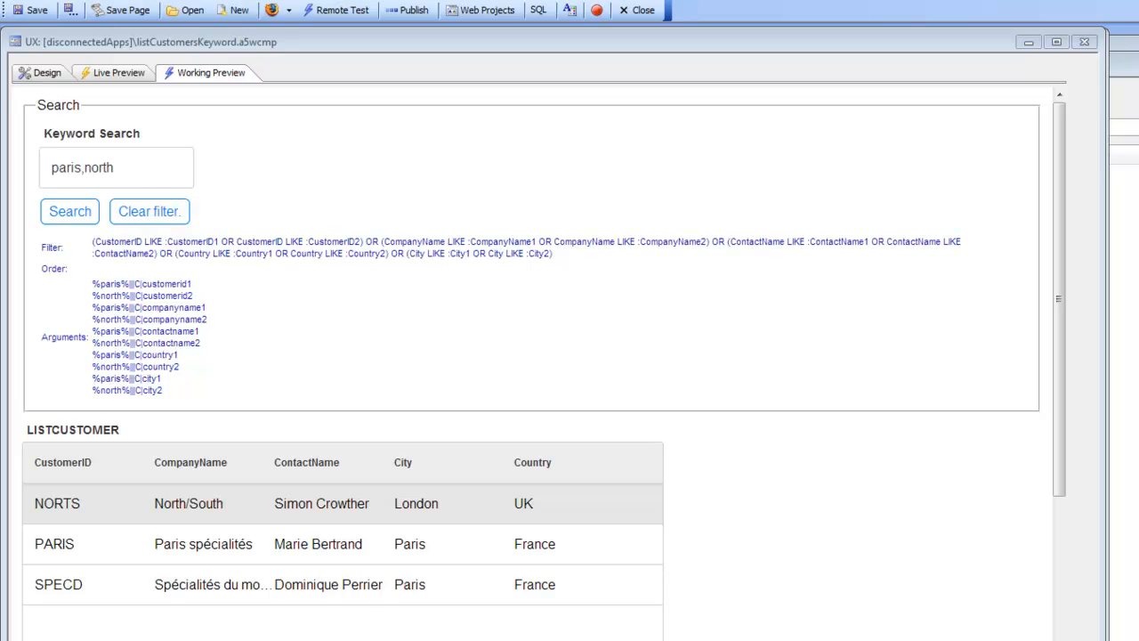
# Return to the listCustomers component and save a copy of it in disconnectedApps as listsQBFSearch.
pyautogui.moveTo(290, 44); pyautogui.dragTo(519, 87)
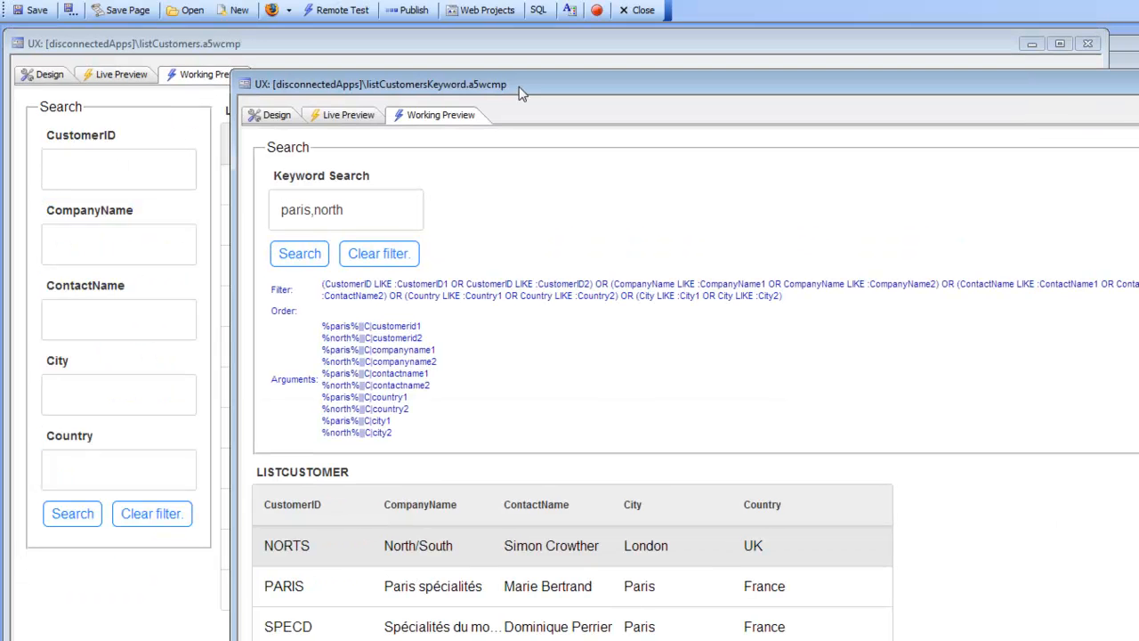
pyautogui.click(183, 68)
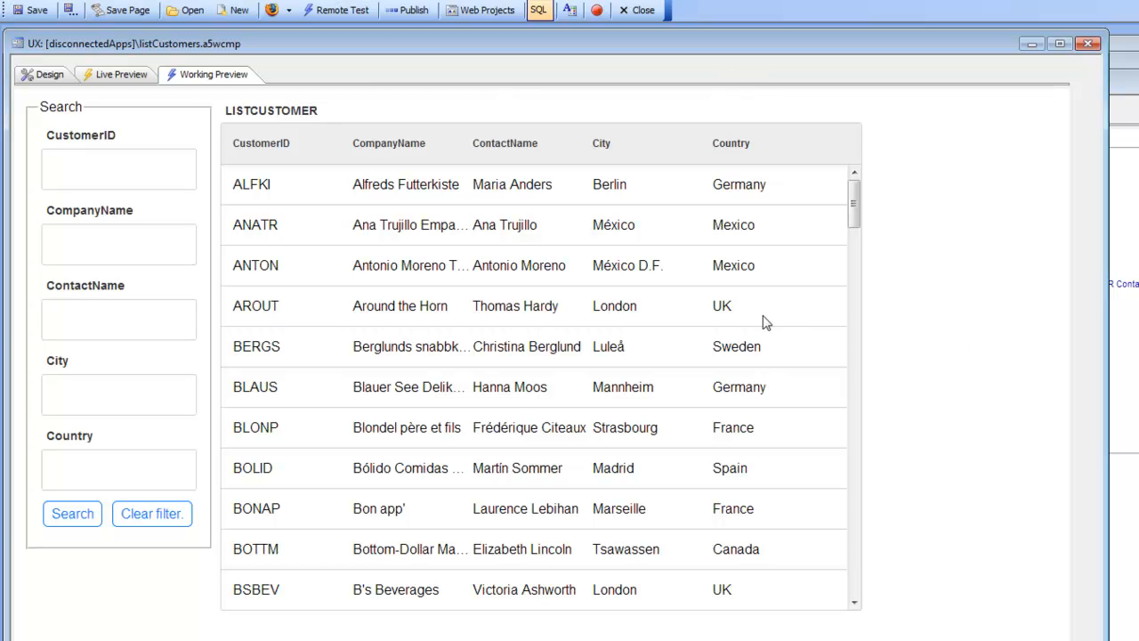
pyautogui.click(40, 76)
pyautogui.click(70, 11)
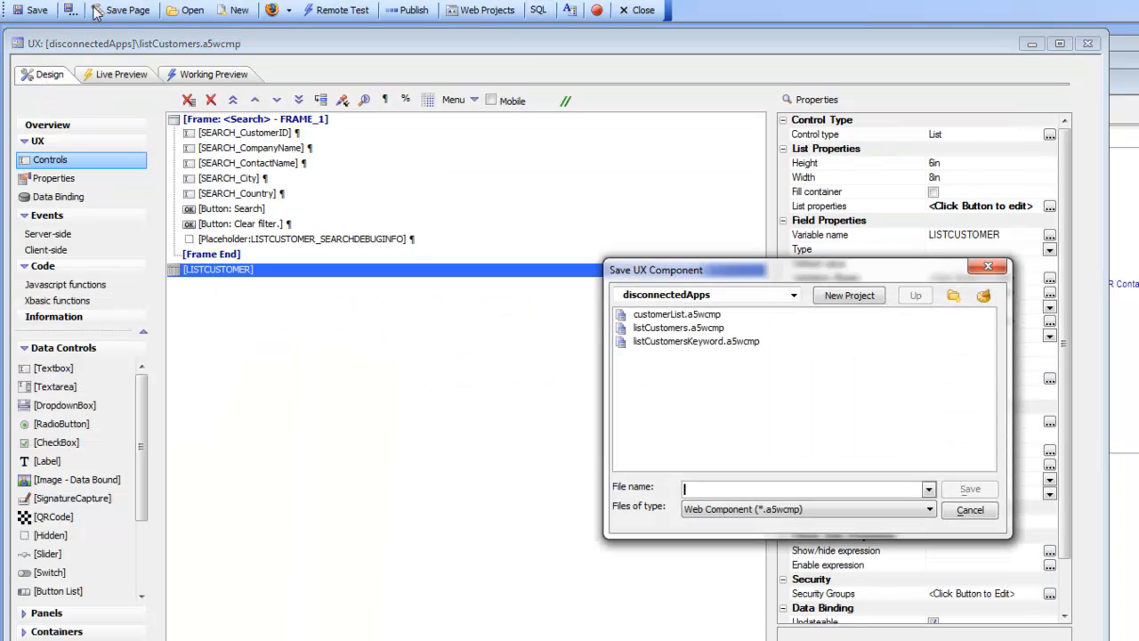
pyautogui.write('list')
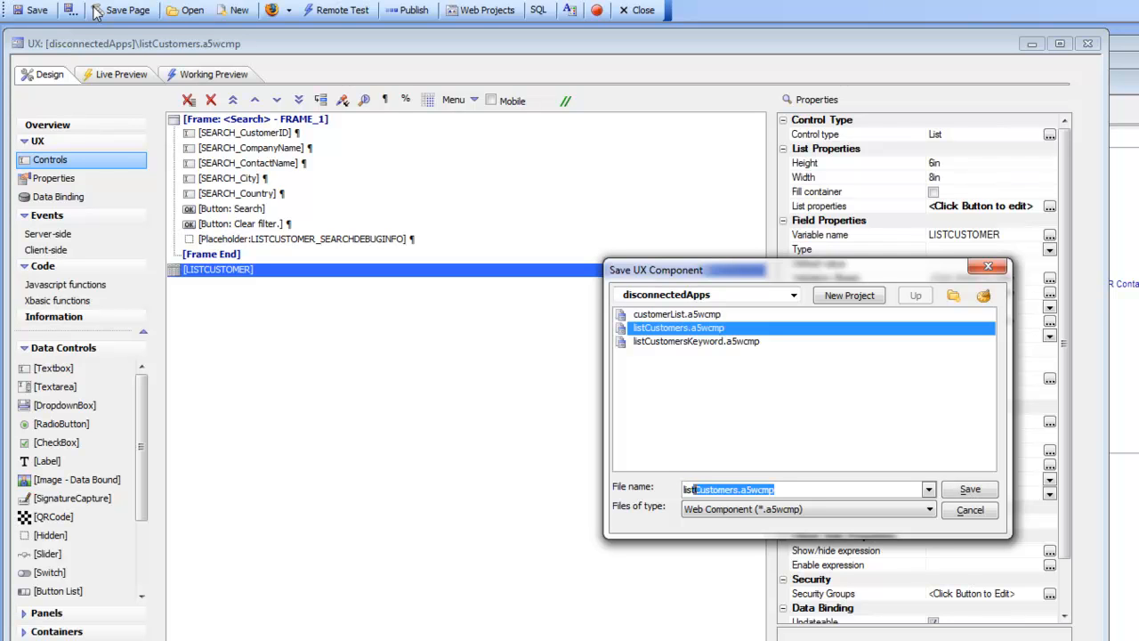
pyautogui.write('sQBFSearch')
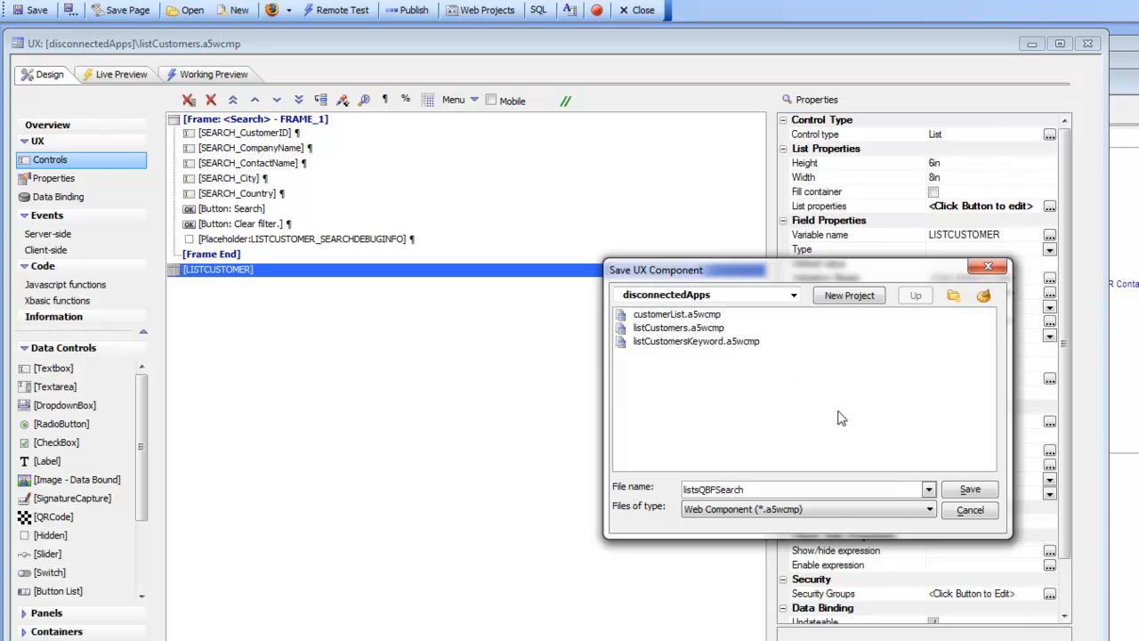
pyautogui.click(959, 494)
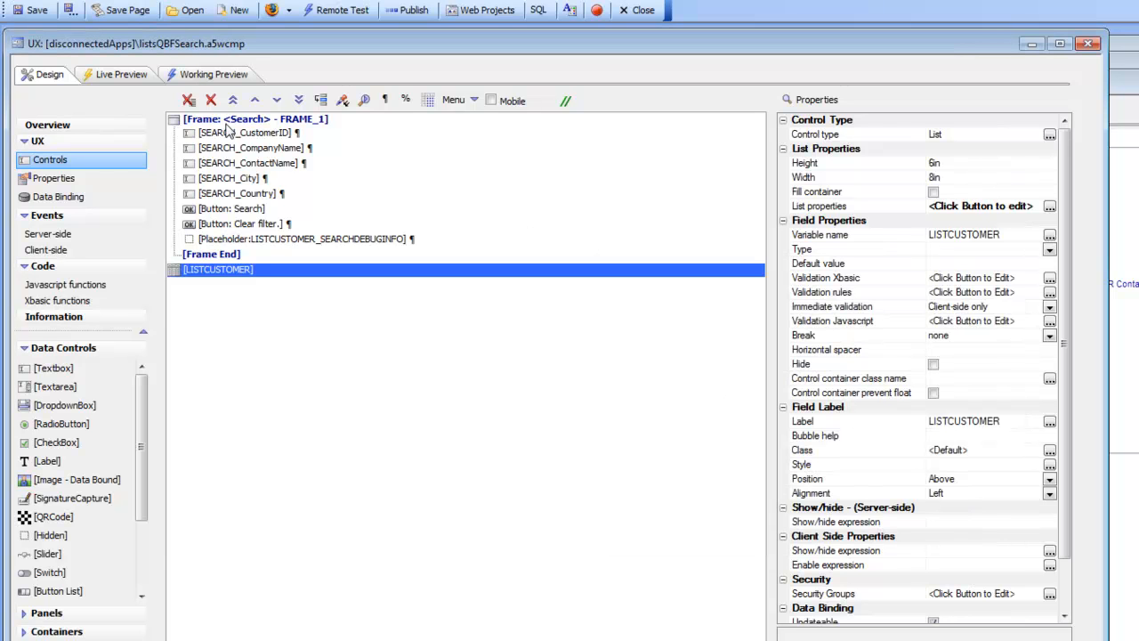
# Delete the whole Search frame with its contents and enable the Has Detail View property for the LISTCUSTOMER list.
pyautogui.moveTo(236, 119); pyautogui.dragTo(236, 251)
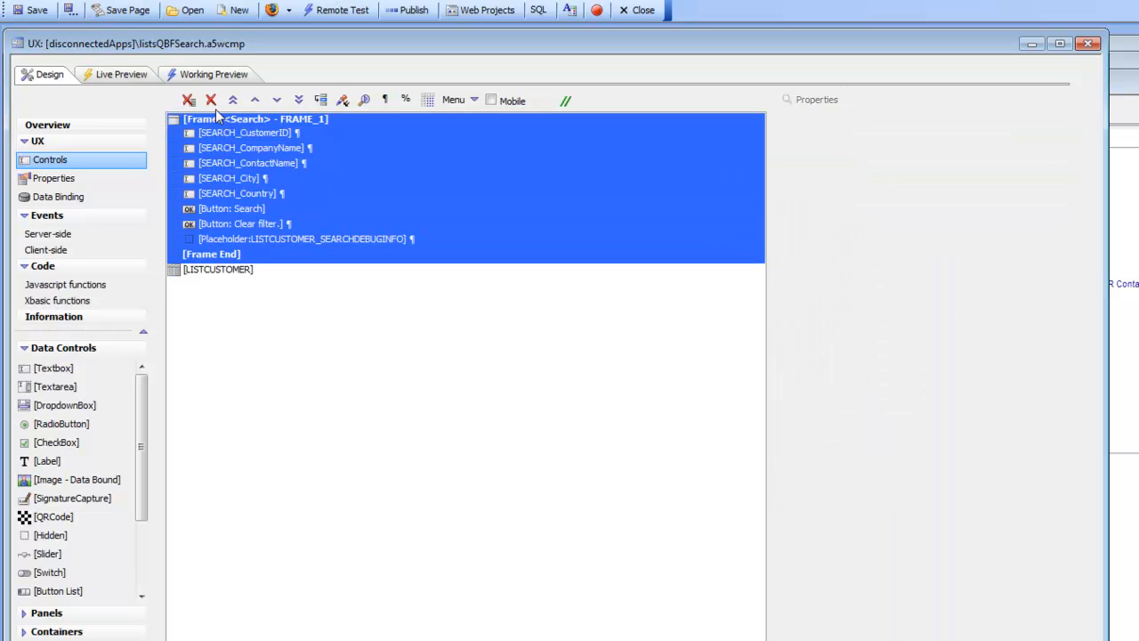
pyautogui.click(211, 100)
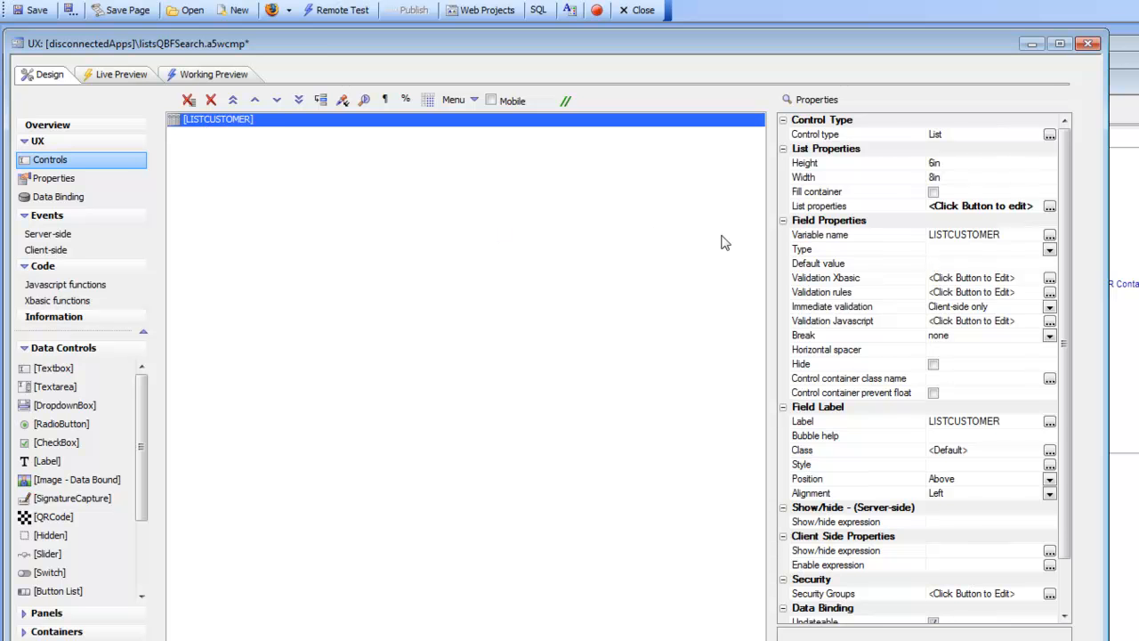
pyautogui.doubleClick(820, 207)
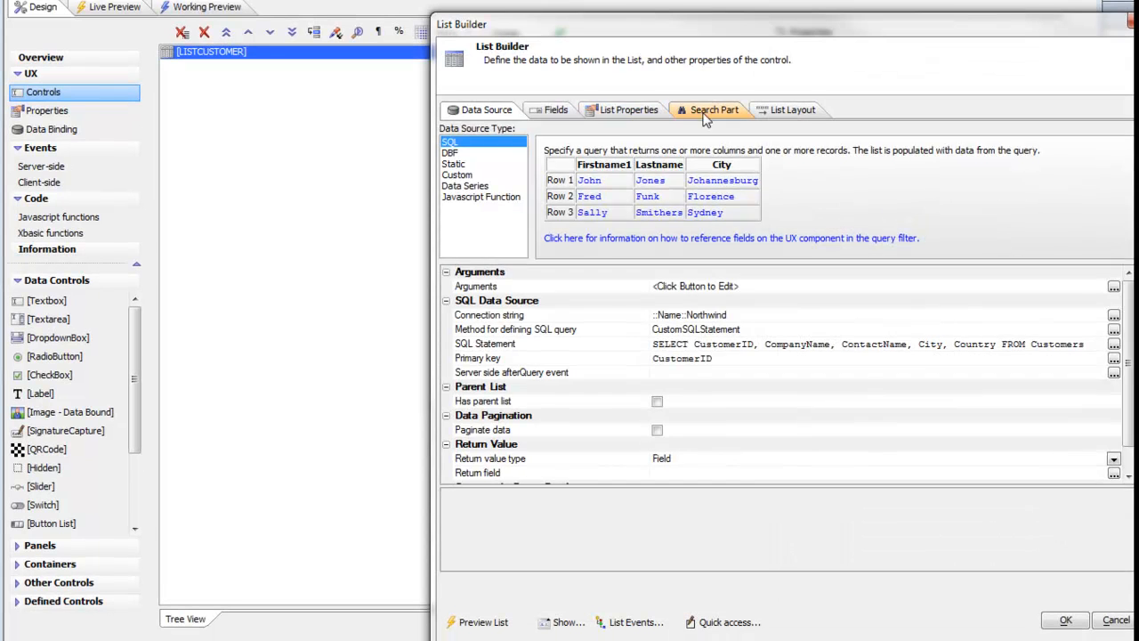
pyautogui.click(623, 111)
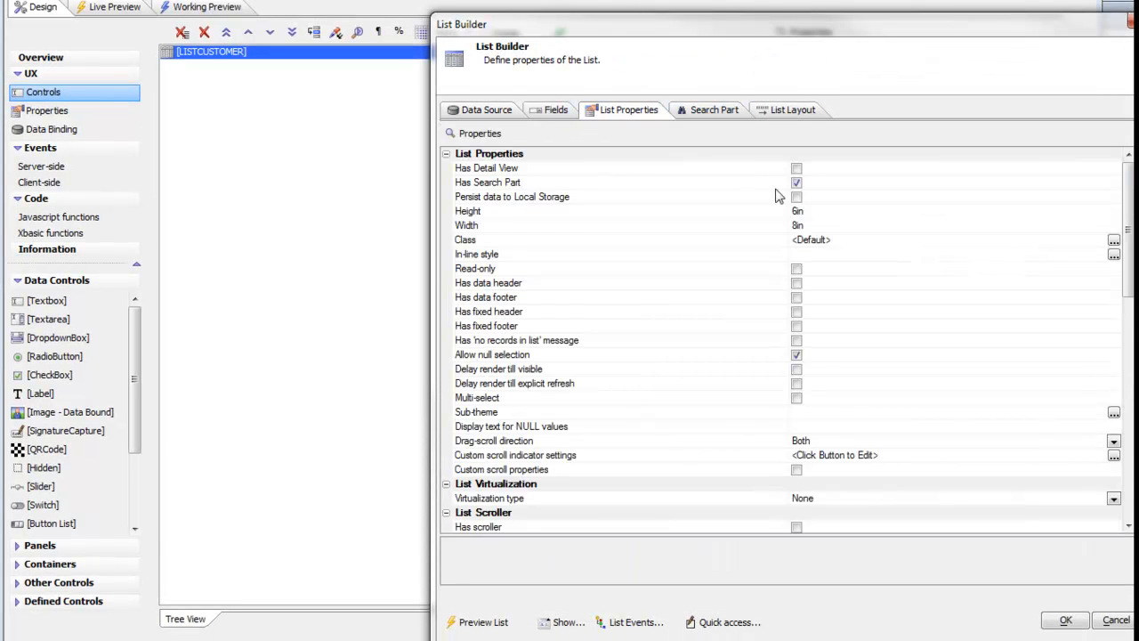
pyautogui.click(796, 169)
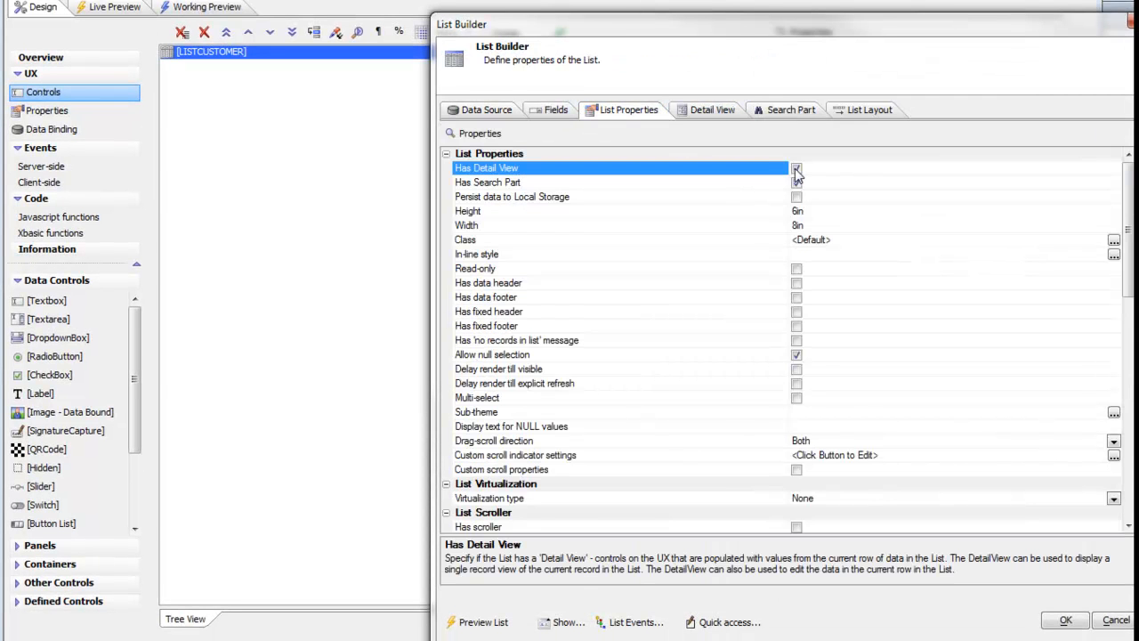
# Configure the Detail View Quick Setup Genie to create controls for all un-mapped columns and buttons for the most commonly used actions.
pyautogui.click(701, 110)
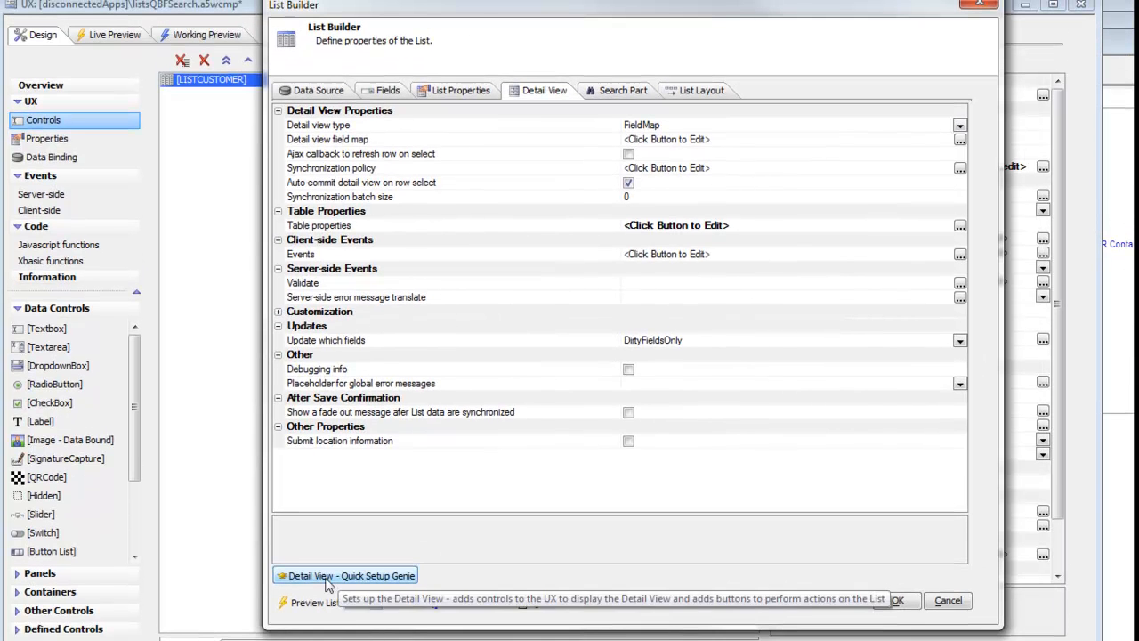
pyautogui.click(328, 579)
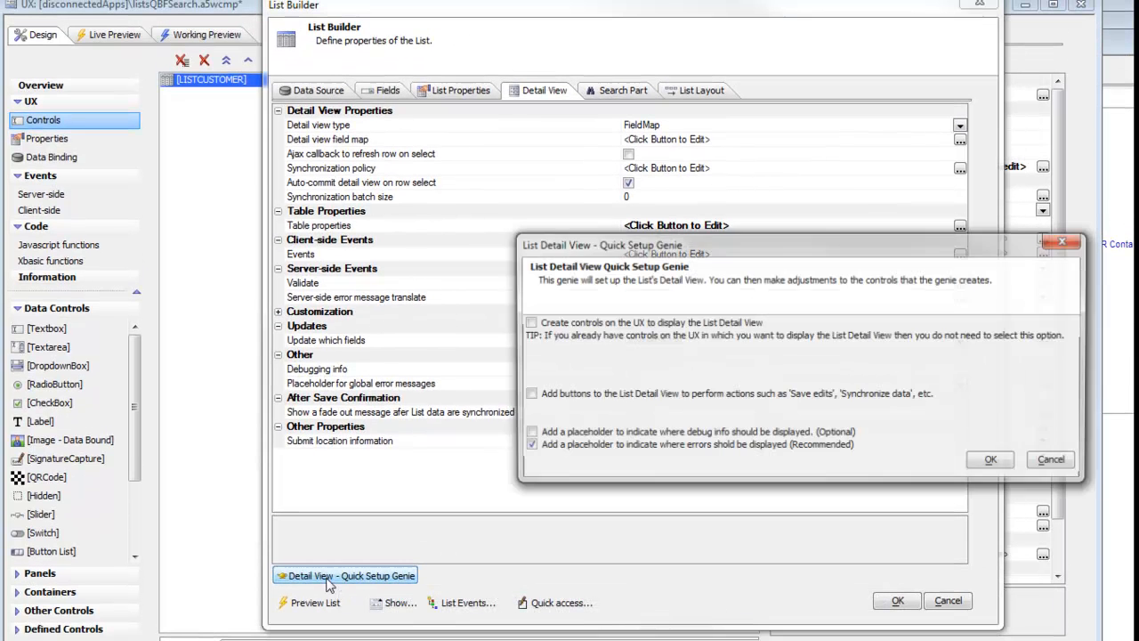
pyautogui.click(528, 322)
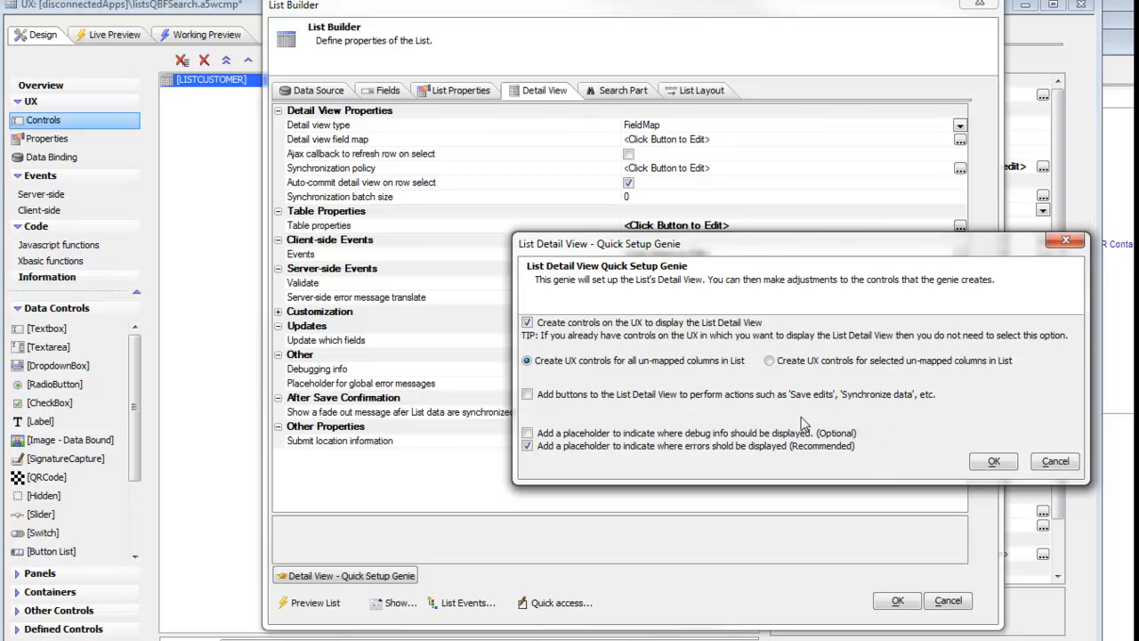
pyautogui.click(527, 394)
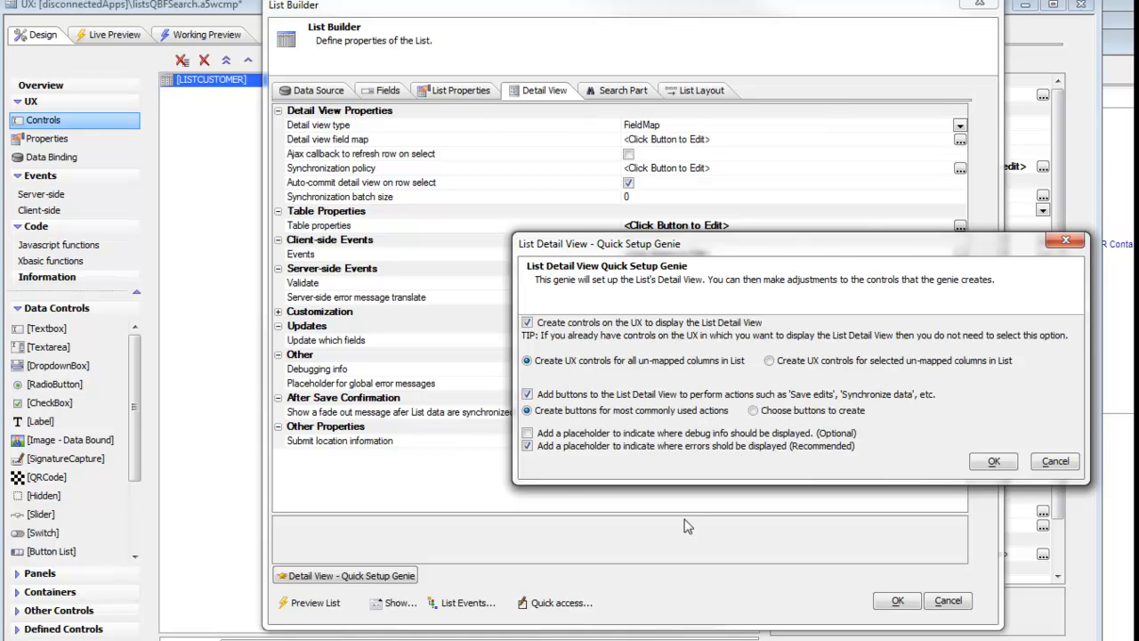
pyautogui.click(994, 461)
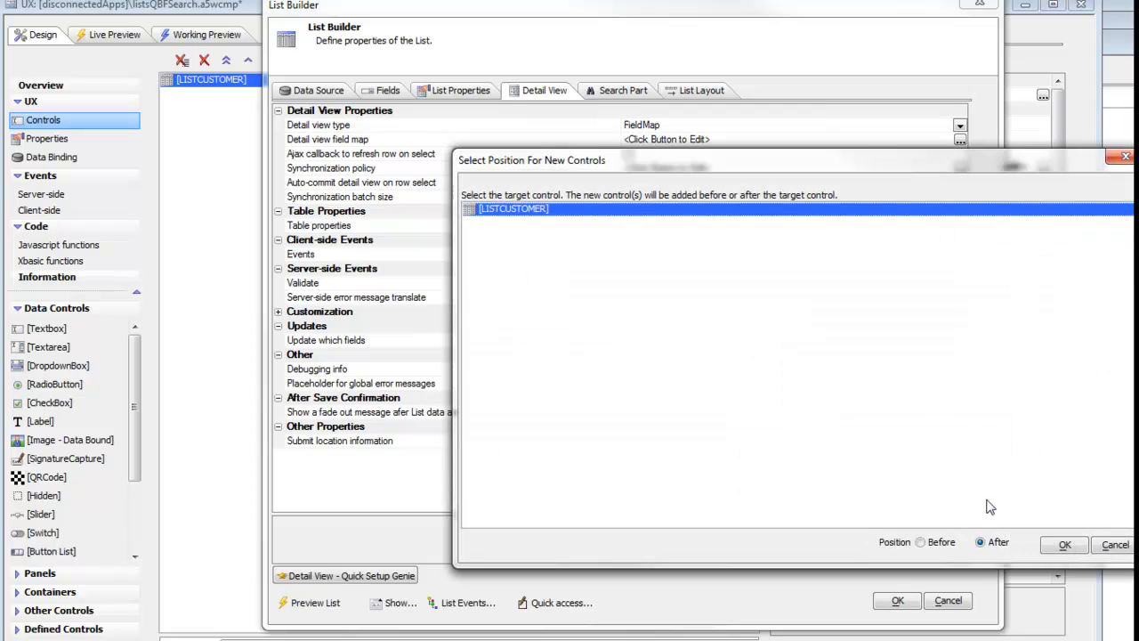
# Place the new controls after LISTCUSTOMER in a frame labelled Detail View, and accept the List Builder settings.
pyautogui.click(1065, 545)
pyautogui.click(922, 451)
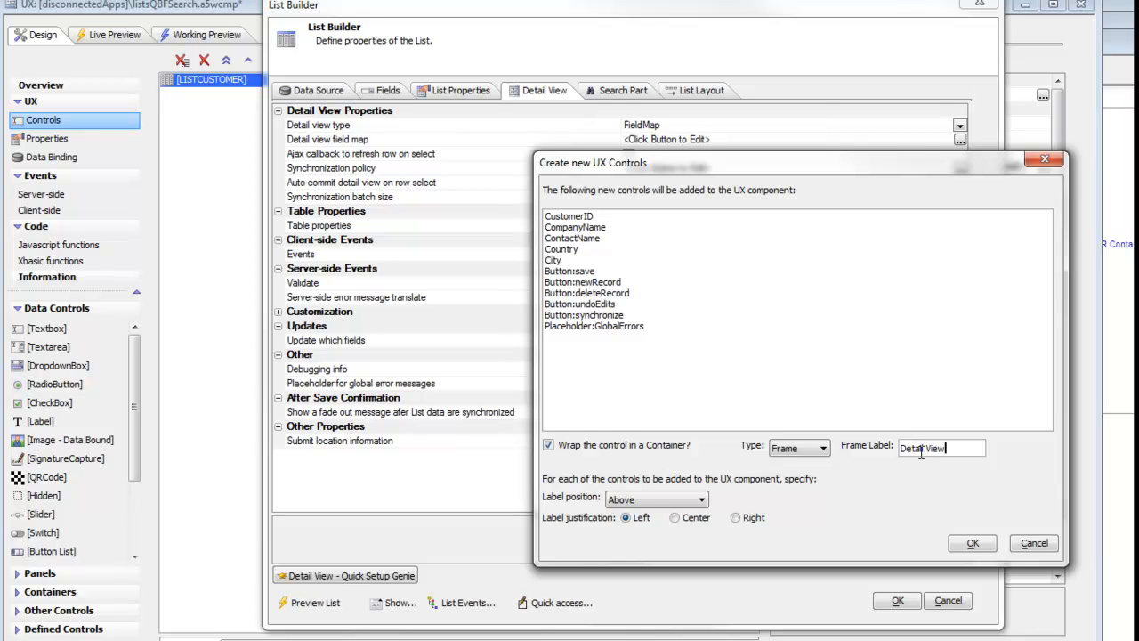
pyautogui.write('Detail View')
pyautogui.click(990, 544)
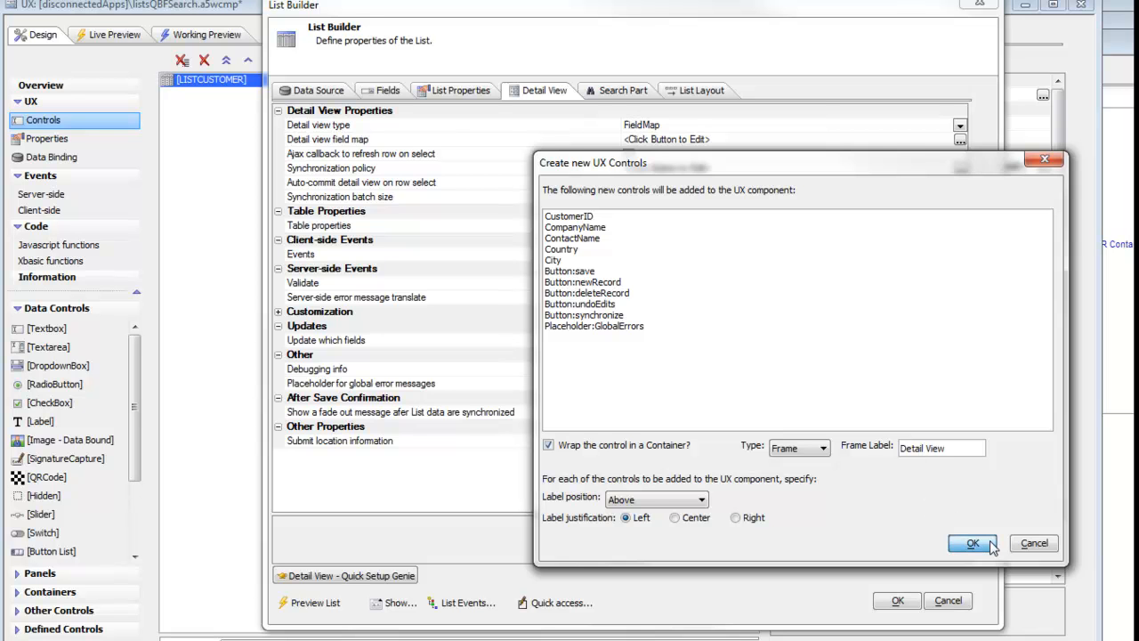
pyautogui.click(899, 602)
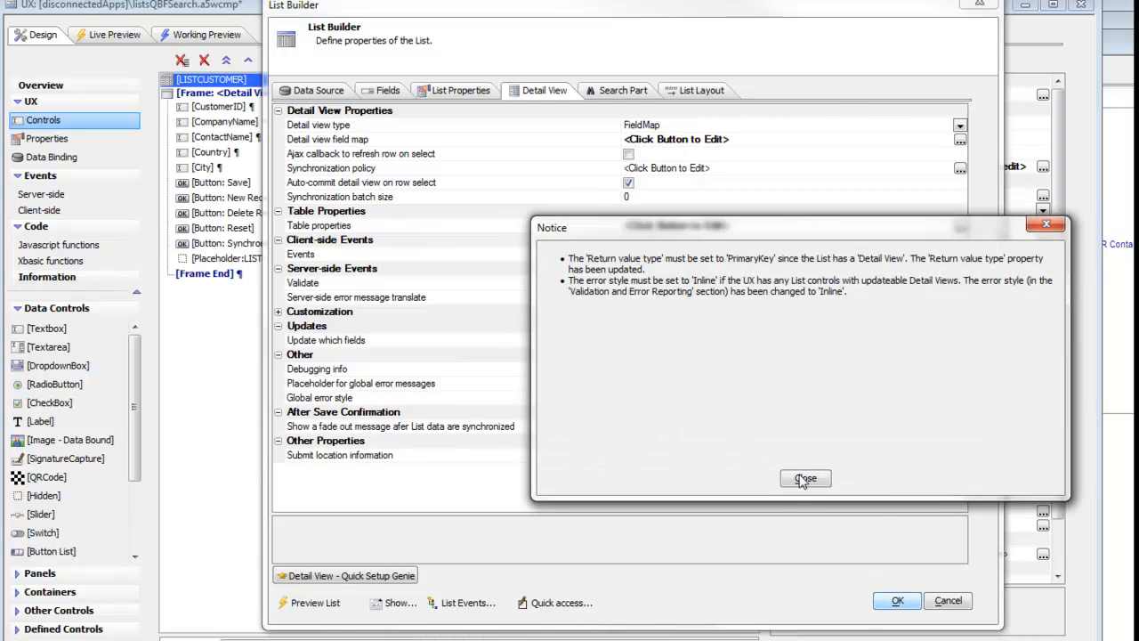
# Dismiss the notice about the updated return value type and error style.
pyautogui.click(806, 481)
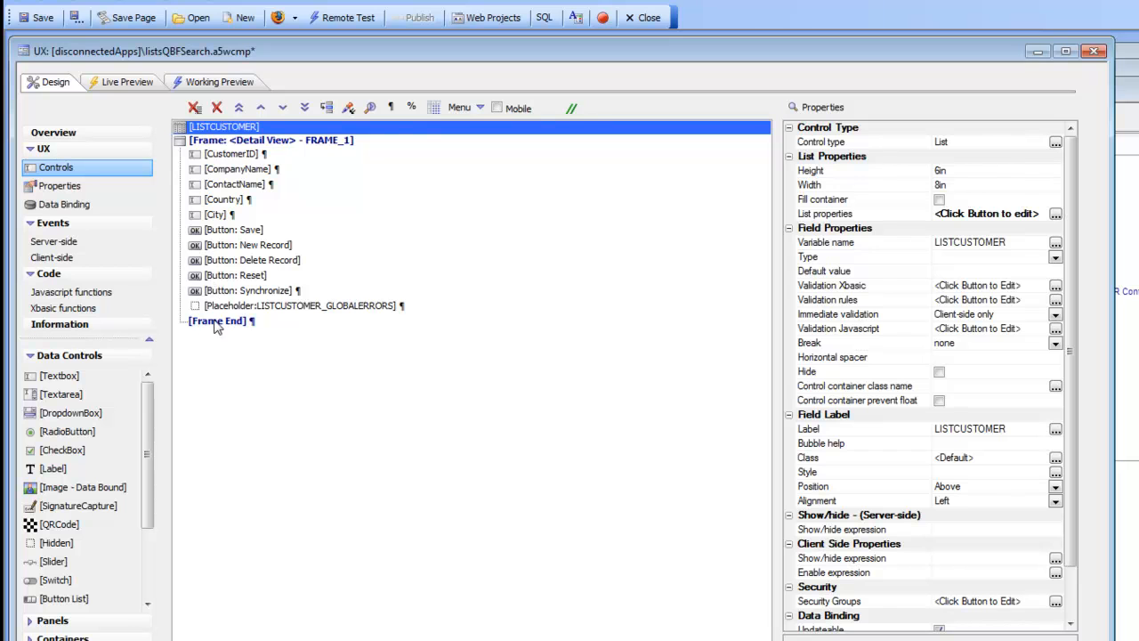
# Add a line break after the LISTCUSTOMER list and check the layout with its Detail View in Working Preview.
pyautogui.rightClick(229, 132)
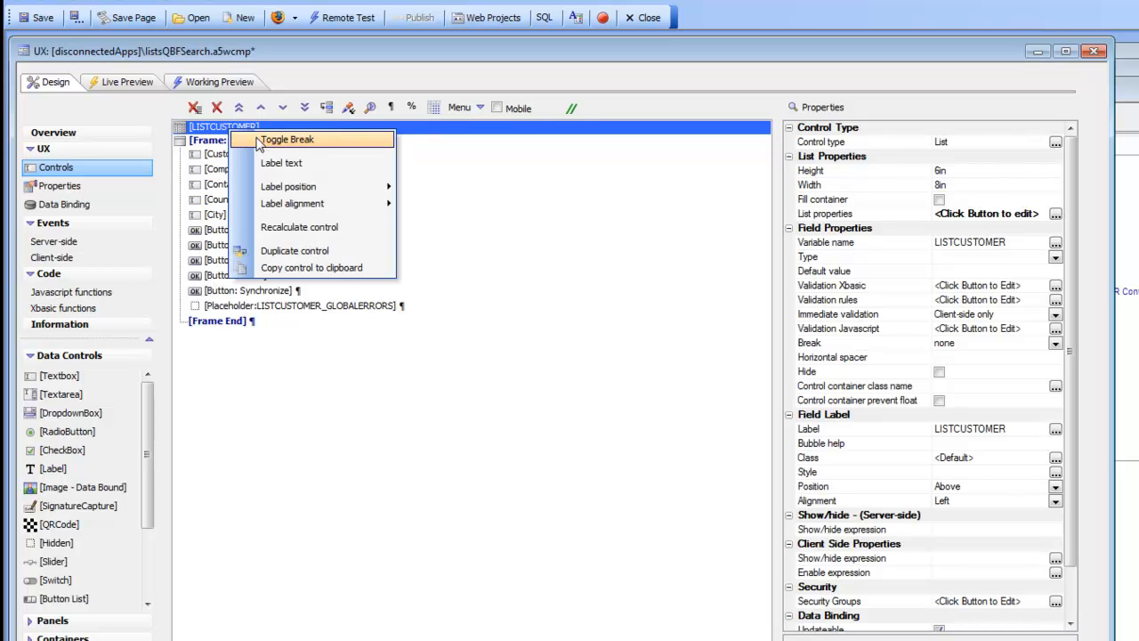
pyautogui.click(263, 142)
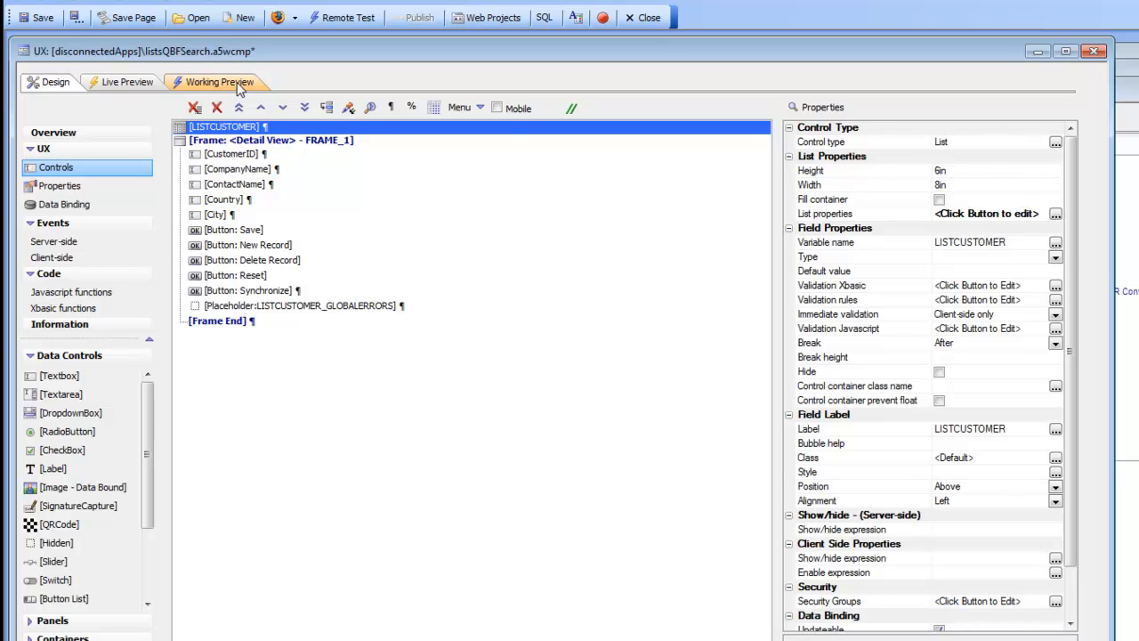
pyautogui.click(238, 86)
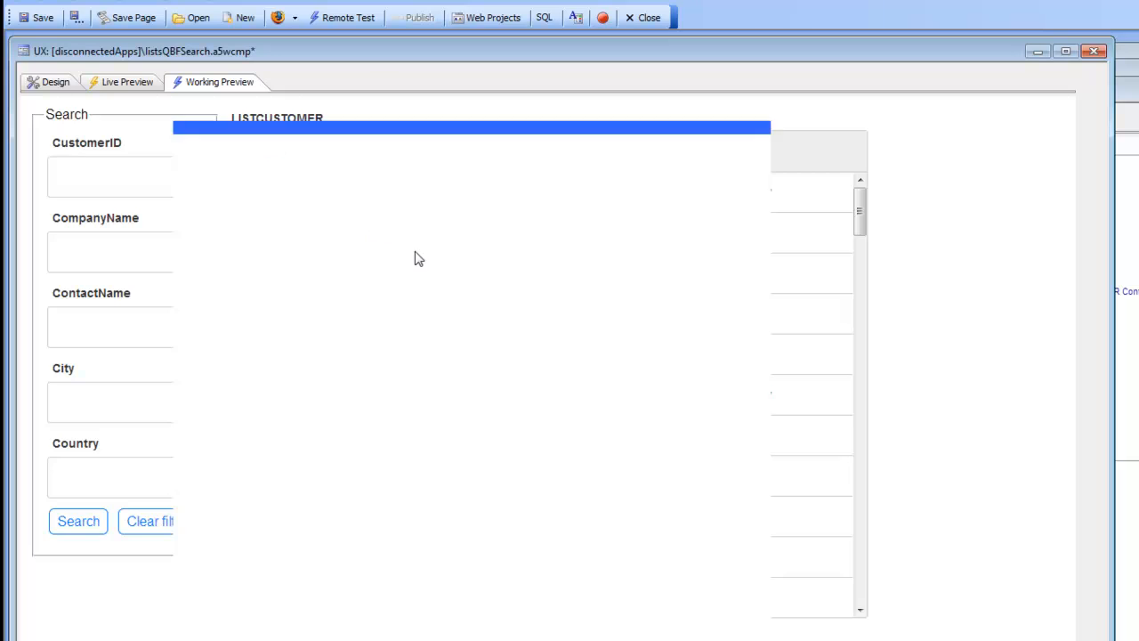
pyautogui.scroll(-5, 267, 303)
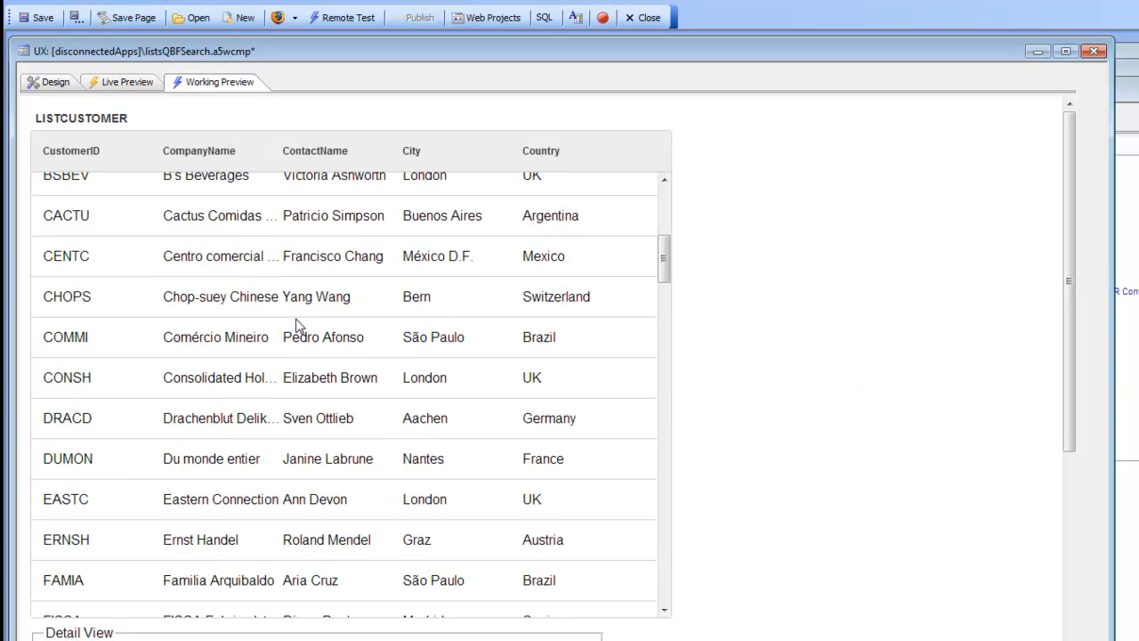
pyautogui.moveTo(1068, 366); pyautogui.dragTo(1067, 563)
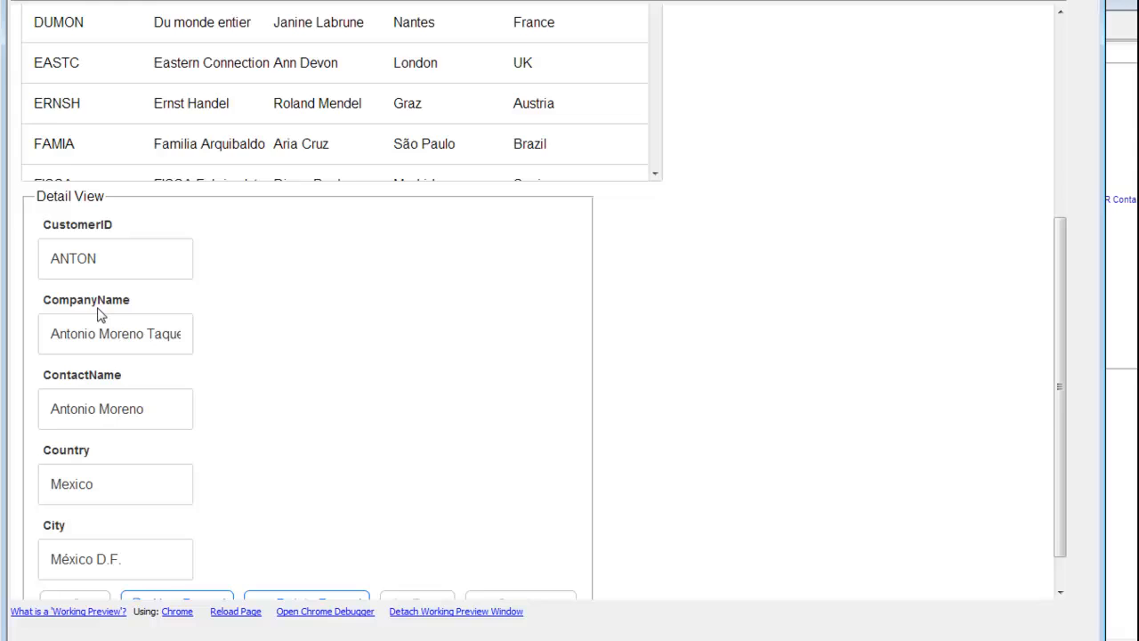
pyautogui.scroll(-1, 87, 50)
# Remove the line break after the LISTCUSTOMER list and check where the Detail View frame sits in Working Preview.
pyautogui.click(40, 3)
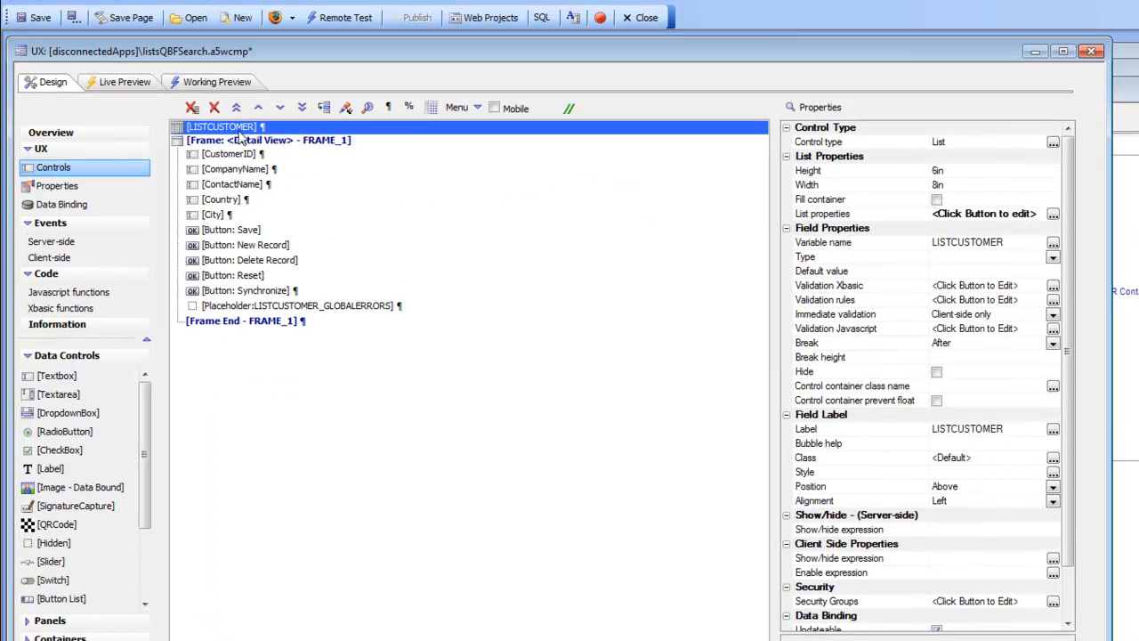
pyautogui.rightClick(240, 129)
pyautogui.click(276, 142)
pyautogui.click(203, 83)
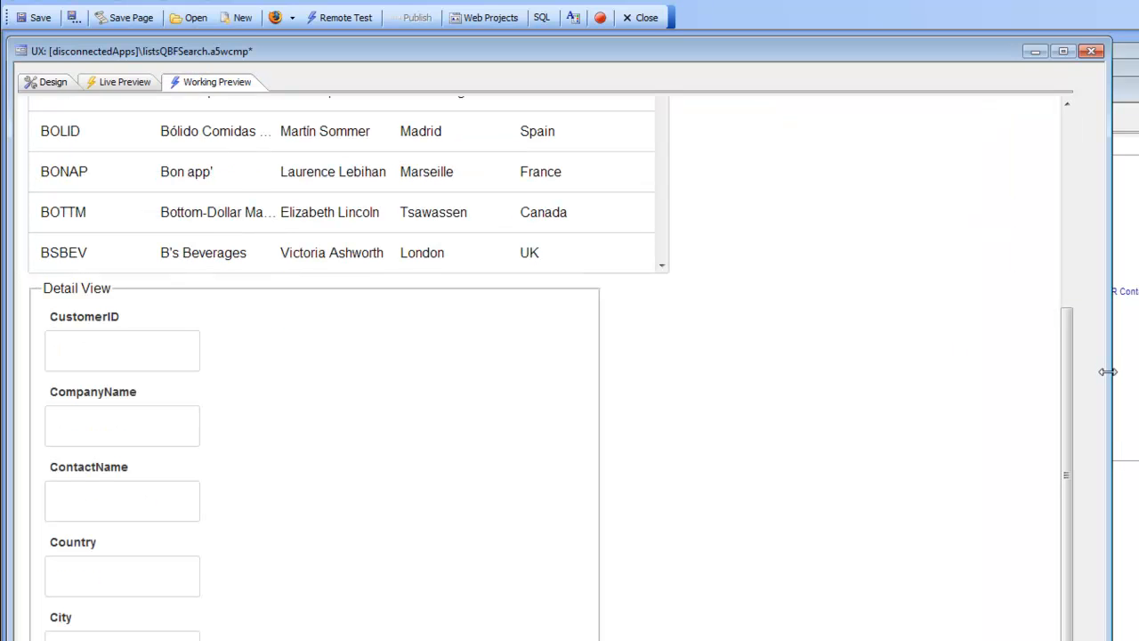
pyautogui.click(55, 84)
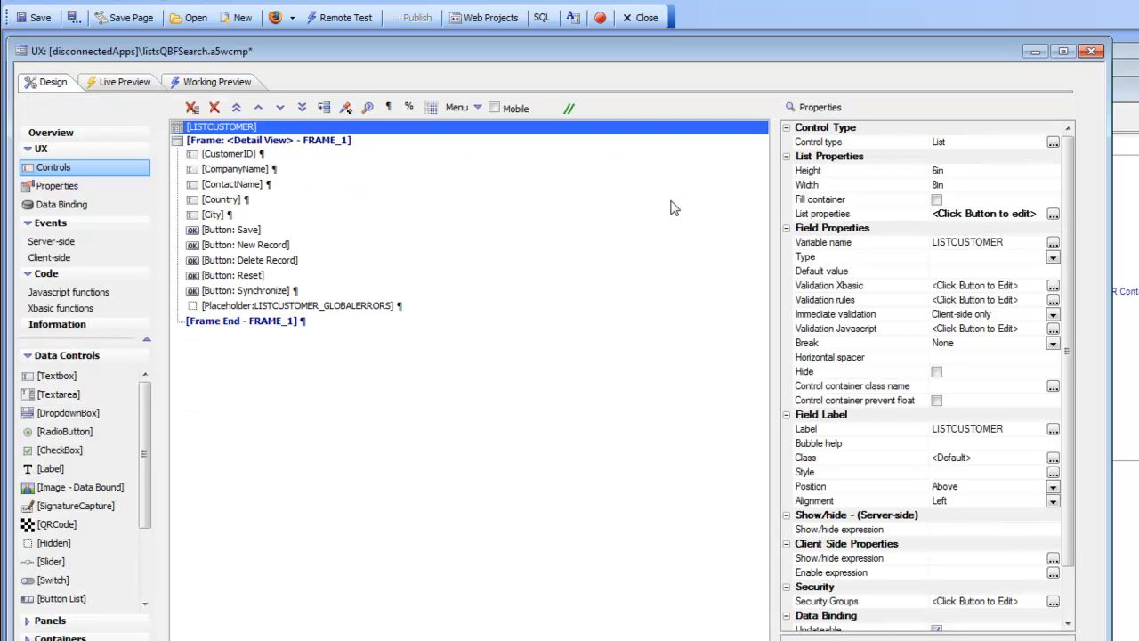
# Set the width of the LISTCUSTOMER list to 5in.
pyautogui.click(850, 201)
pyautogui.click(880, 187)
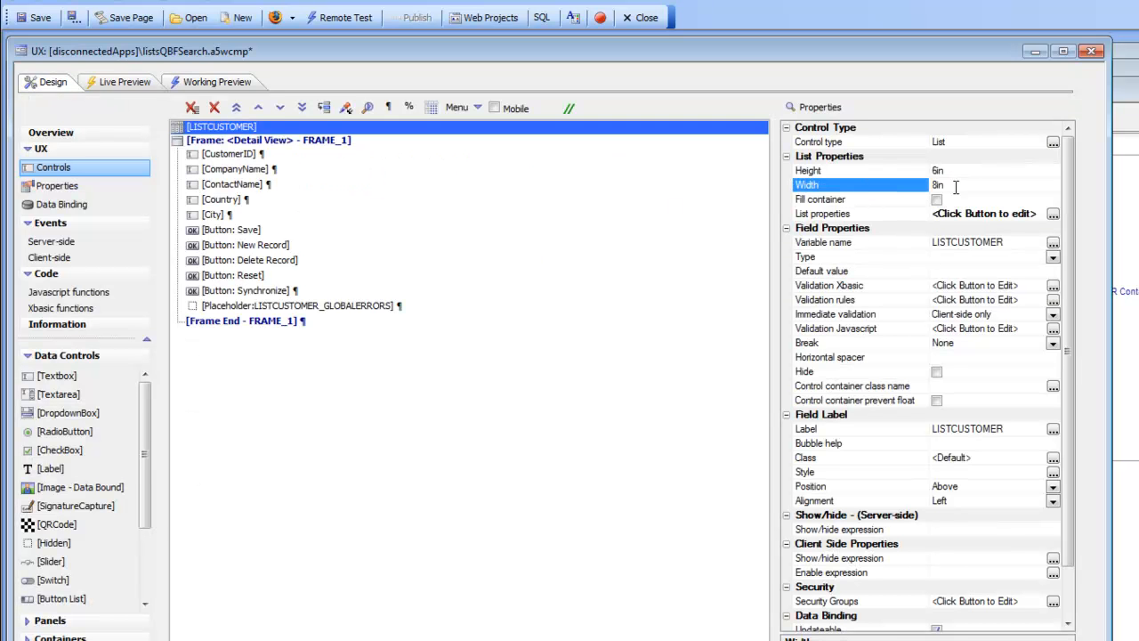
pyautogui.write('5in')
# Select several customer rows in Working Preview to check that the Detail View fields follow, and save the component.
pyautogui.click(230, 80)
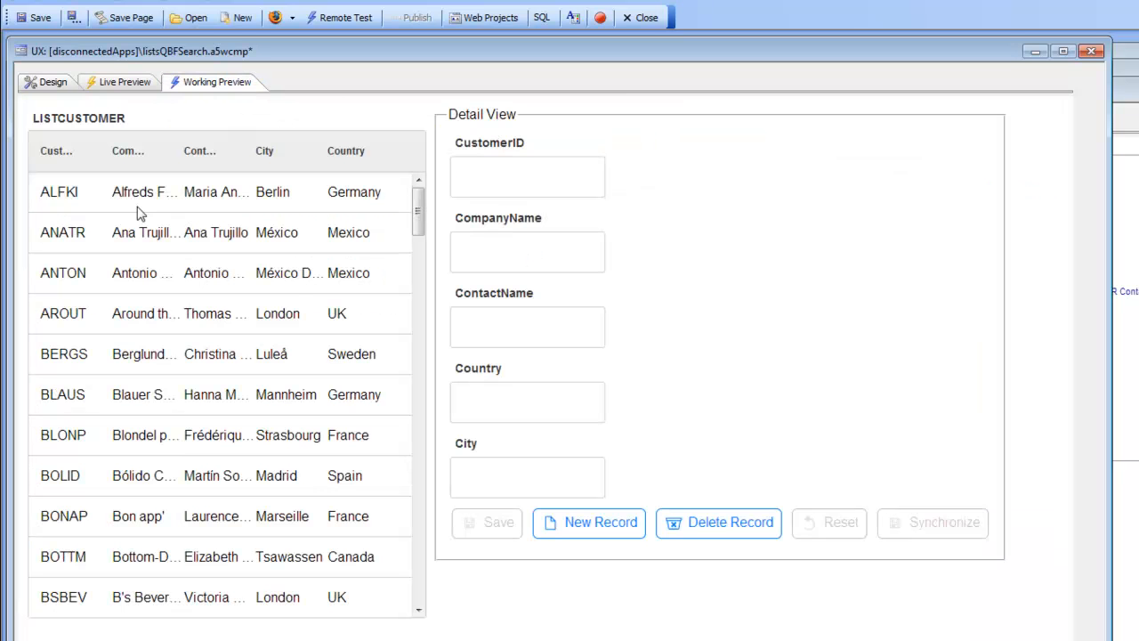
pyautogui.click(138, 208)
pyautogui.click(171, 438)
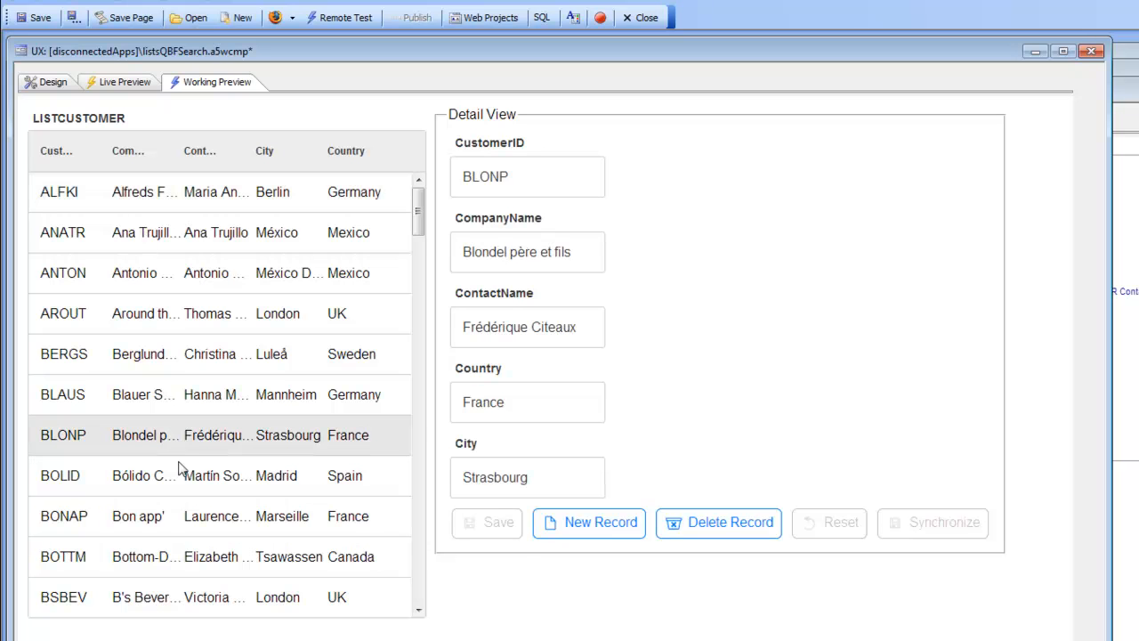
pyautogui.click(202, 210)
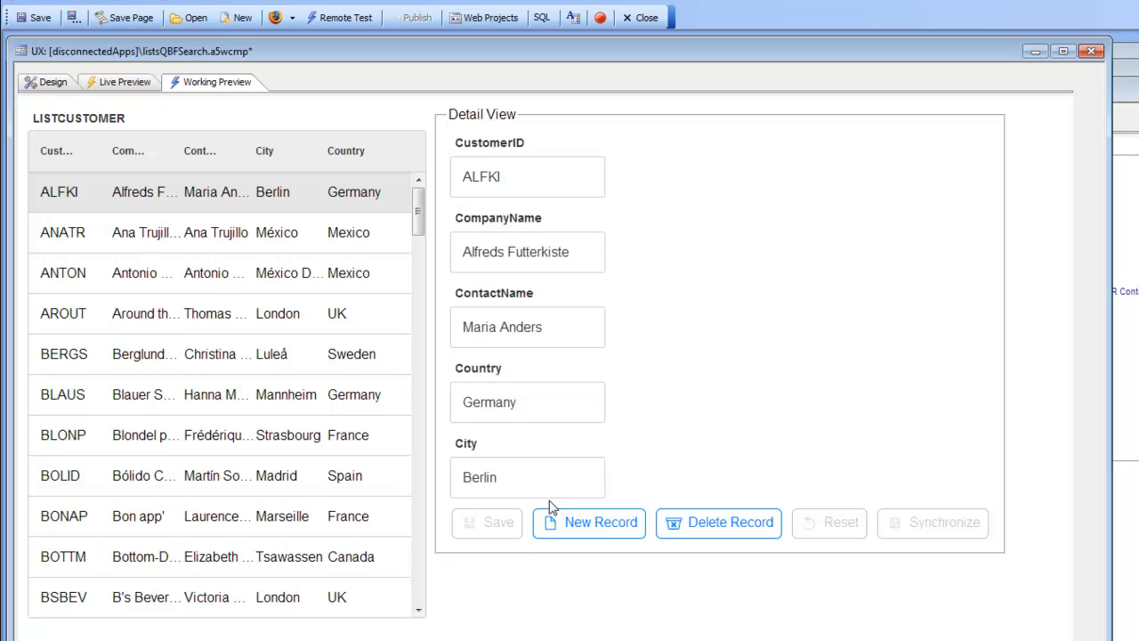
pyautogui.click(149, 248)
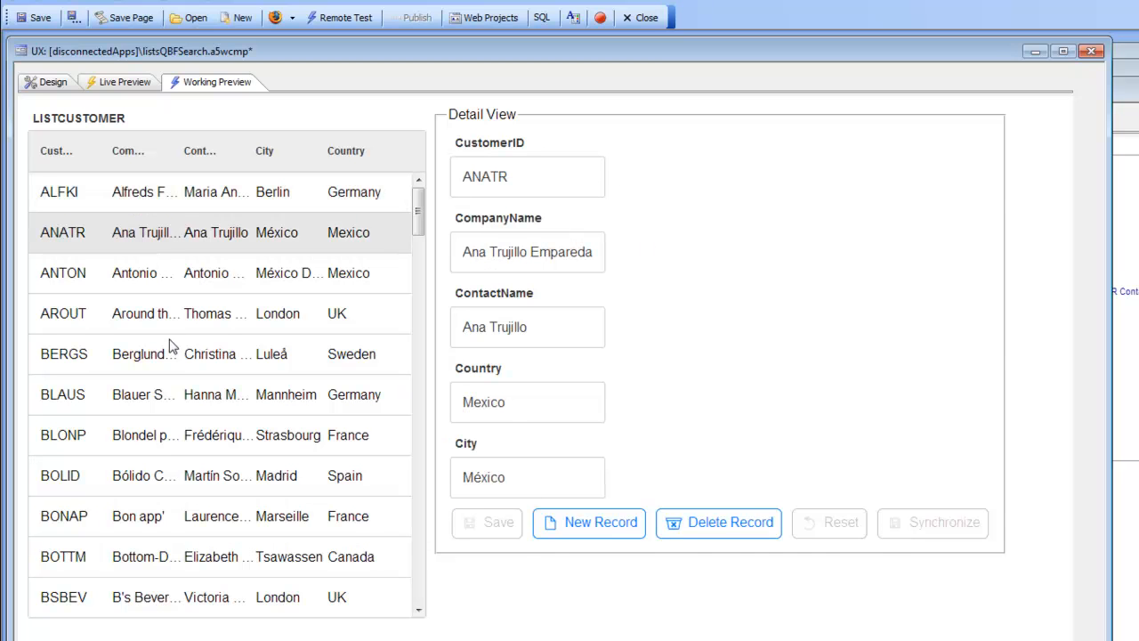
pyautogui.click(225, 394)
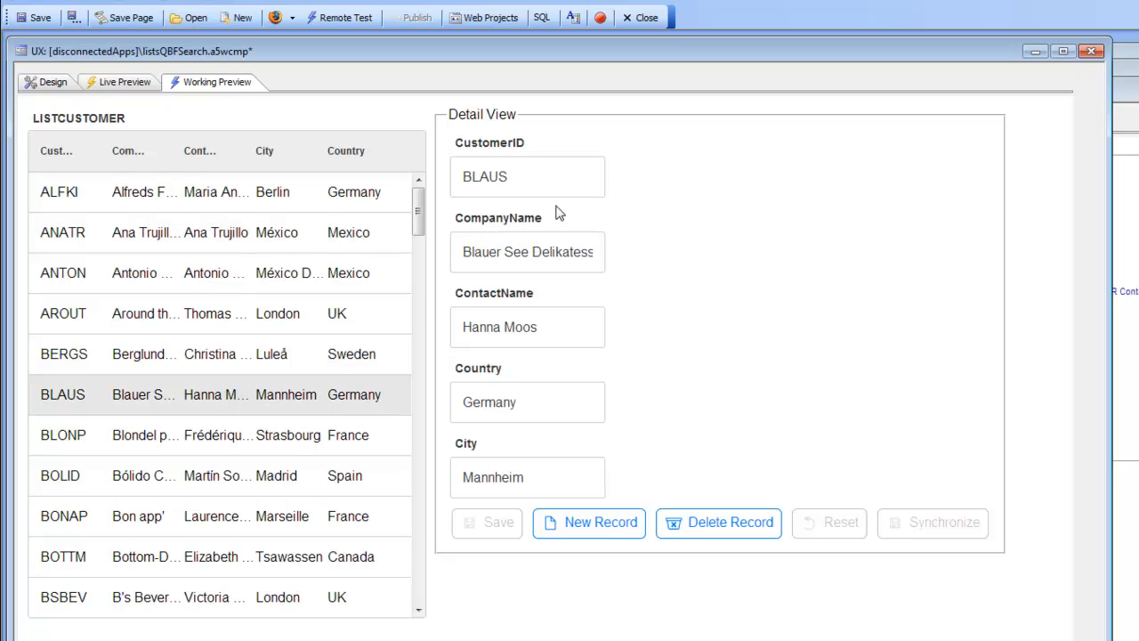
pyautogui.click(35, 18)
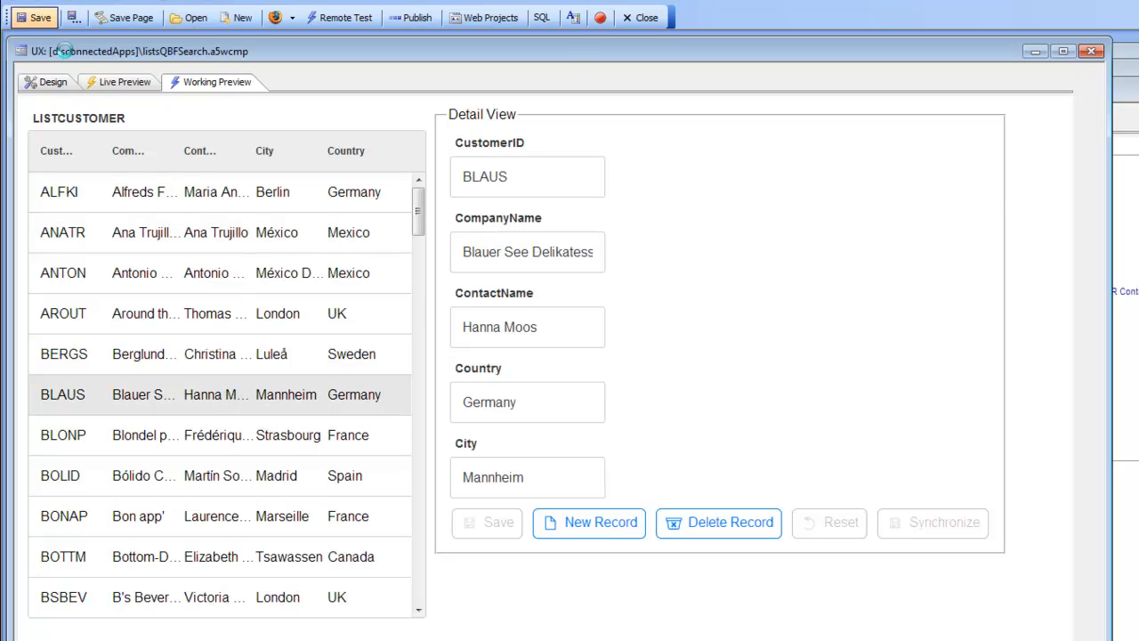
# Change the Search Part style of the LISTCUSTOMER list to QueryByForm in the List Builder.
pyautogui.click(49, 81)
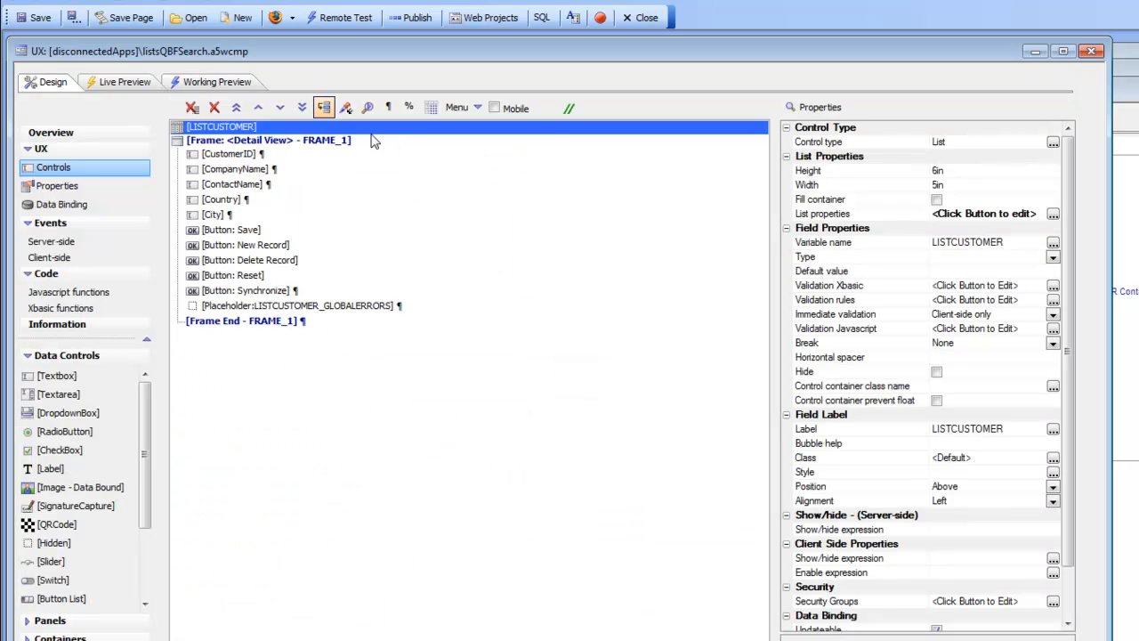
pyautogui.click(833, 220)
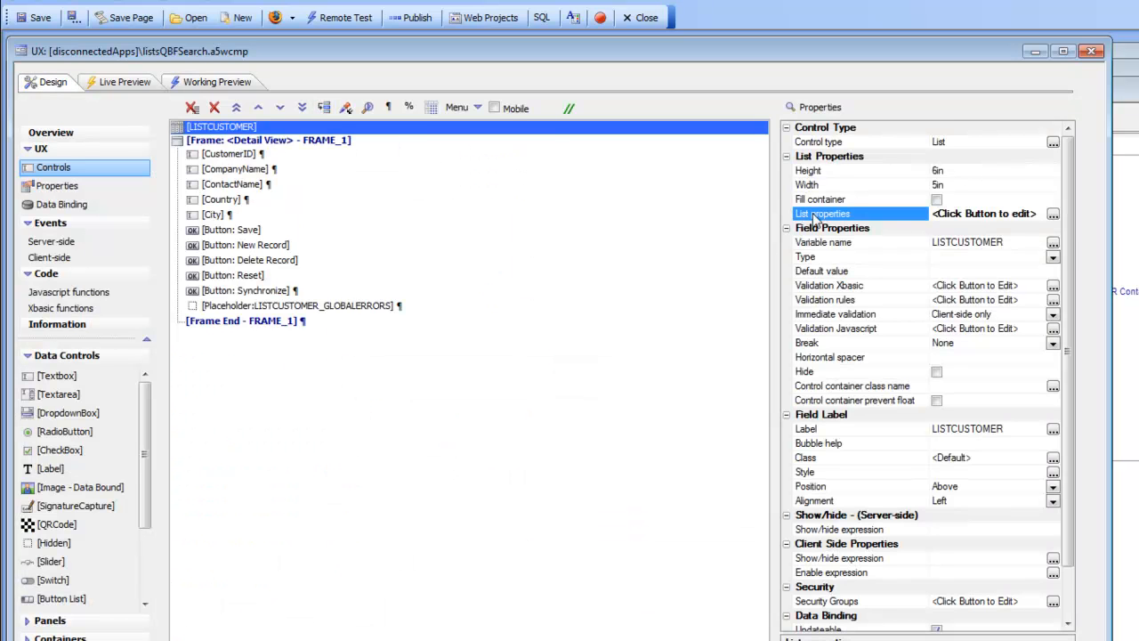
pyautogui.click(1053, 213)
pyautogui.click(797, 186)
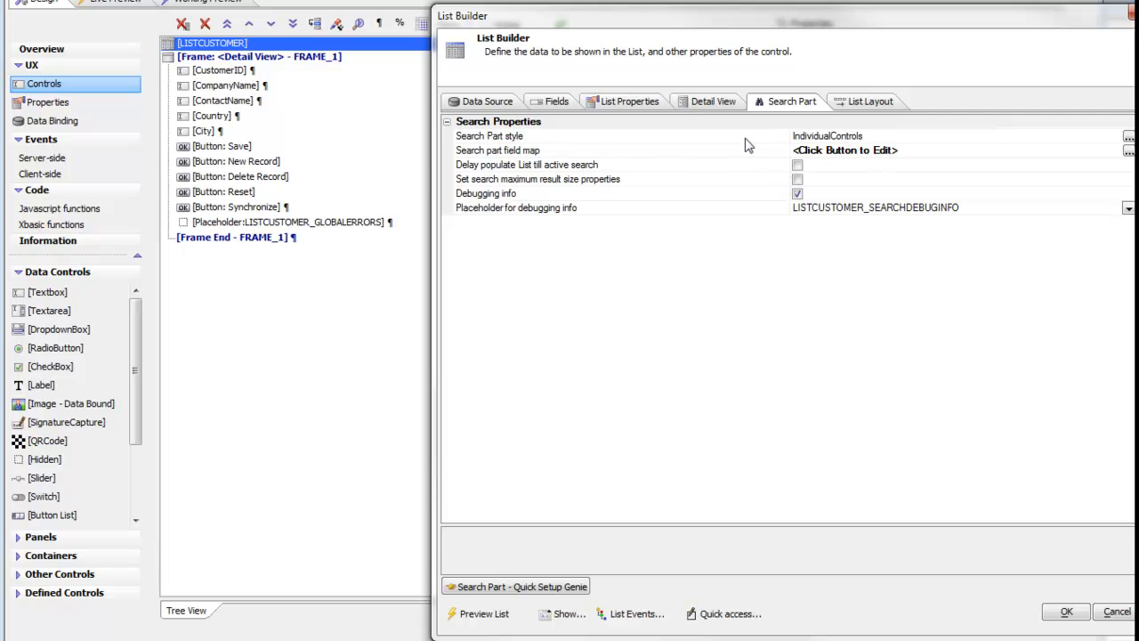
pyautogui.moveTo(753, 25); pyautogui.dragTo(487, 8)
pyautogui.click(864, 120)
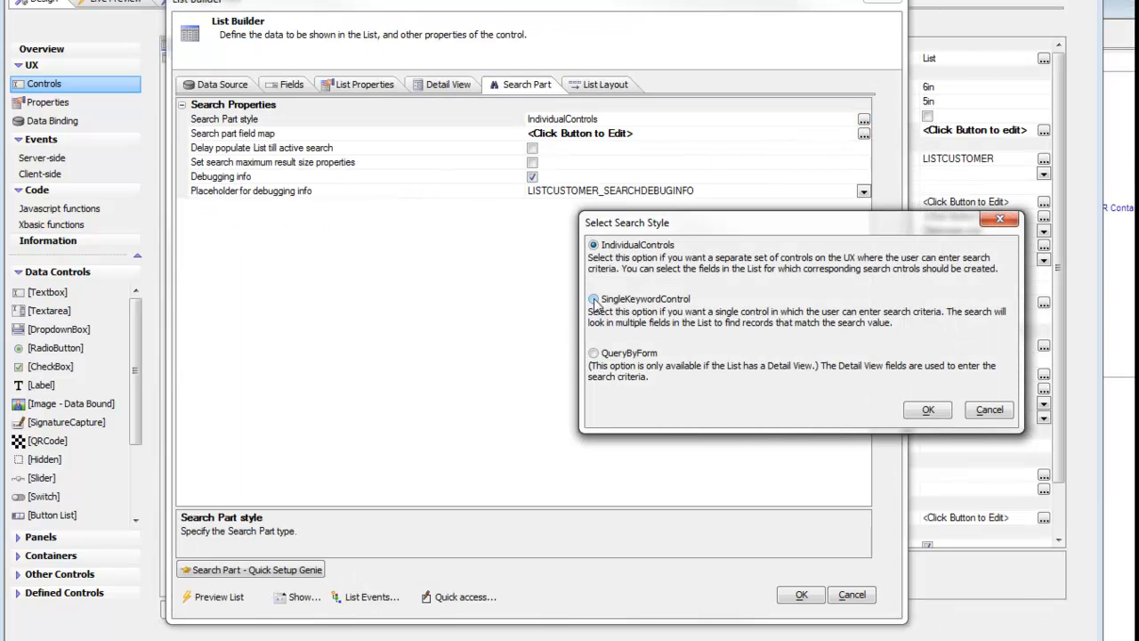
pyautogui.click(592, 354)
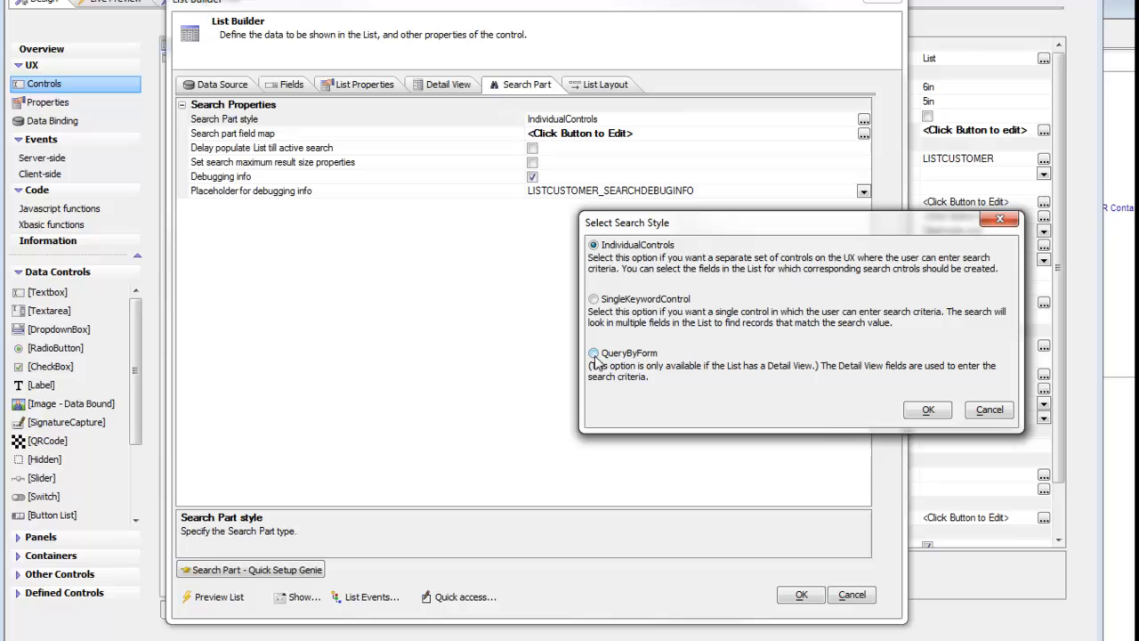
pyautogui.click(924, 412)
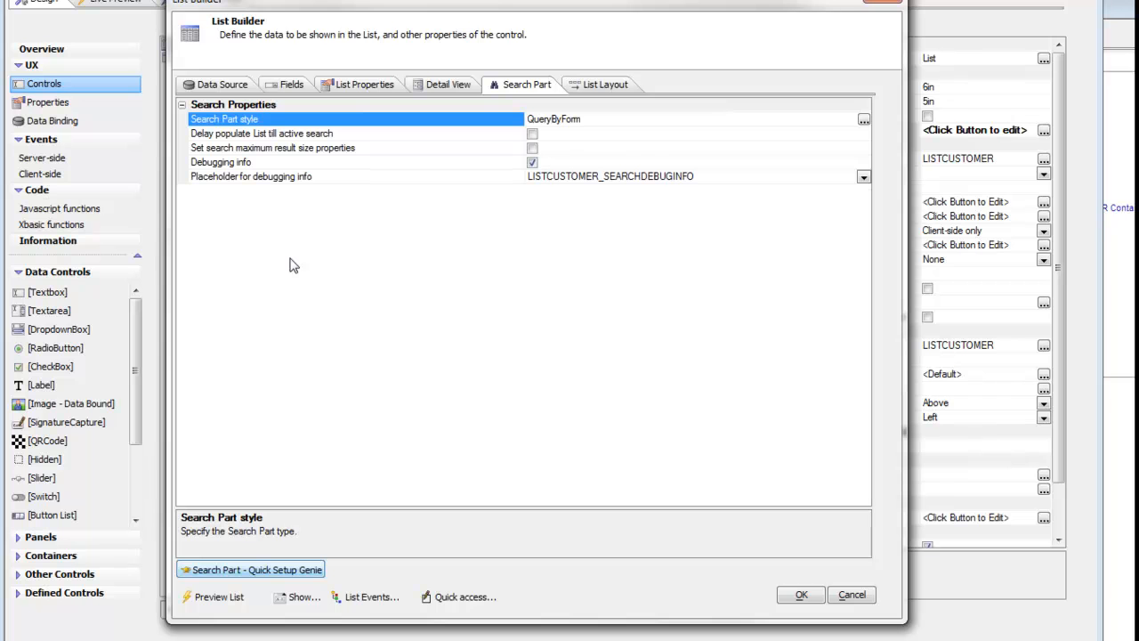
# Use the Search Part Quick Setup Genie to add search action buttons, positioned after the Synchronize button.
pyautogui.click(238, 572)
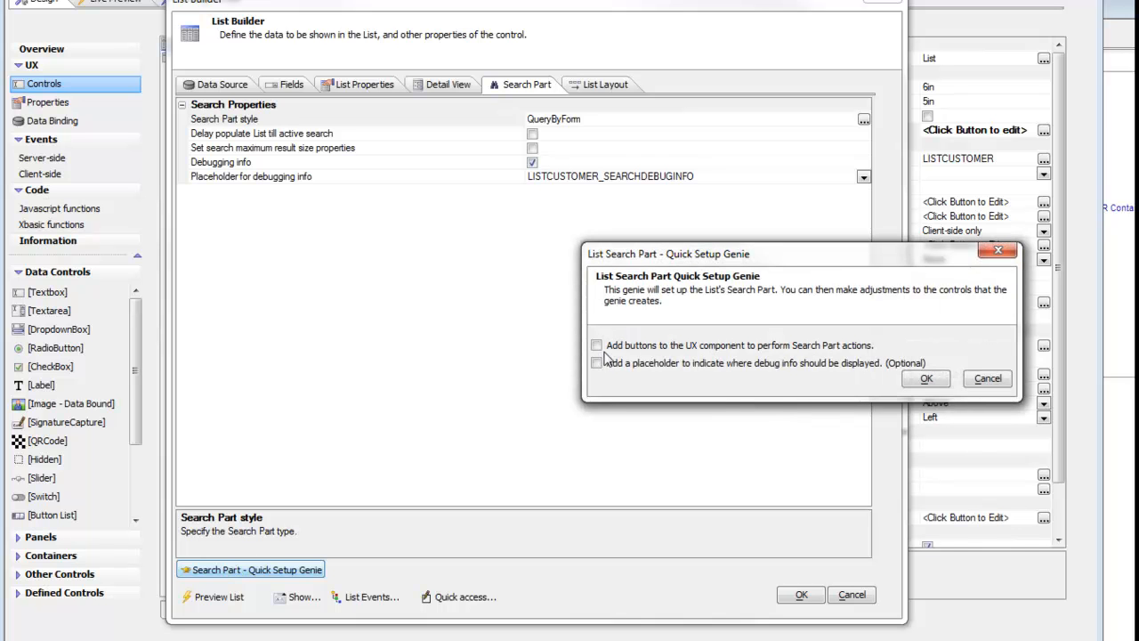
pyautogui.click(596, 345)
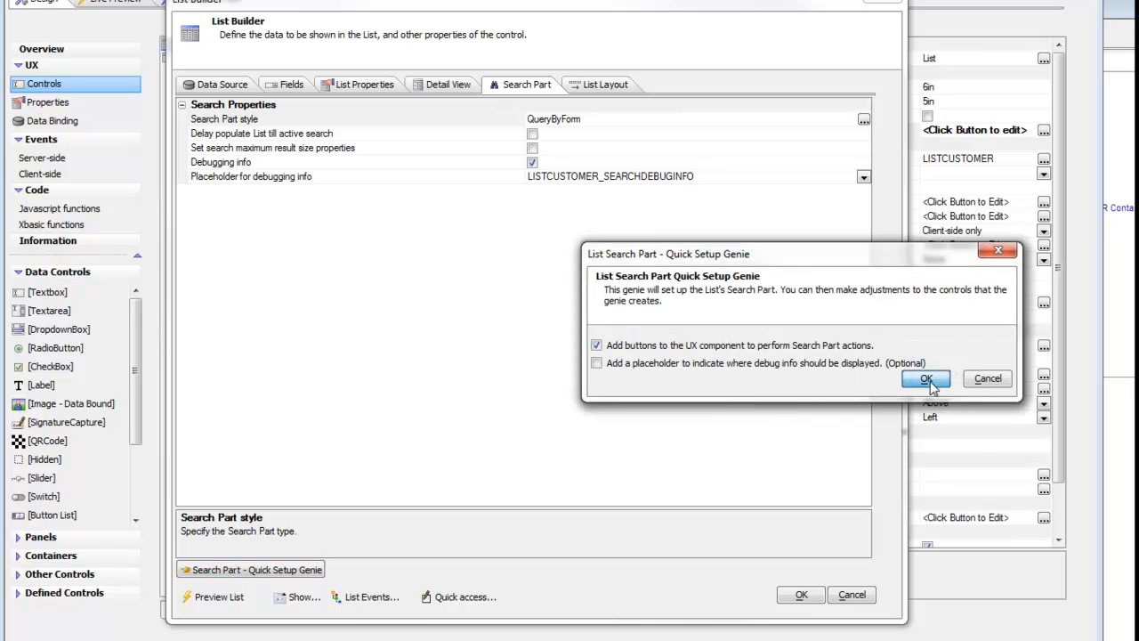
pyautogui.click(926, 379)
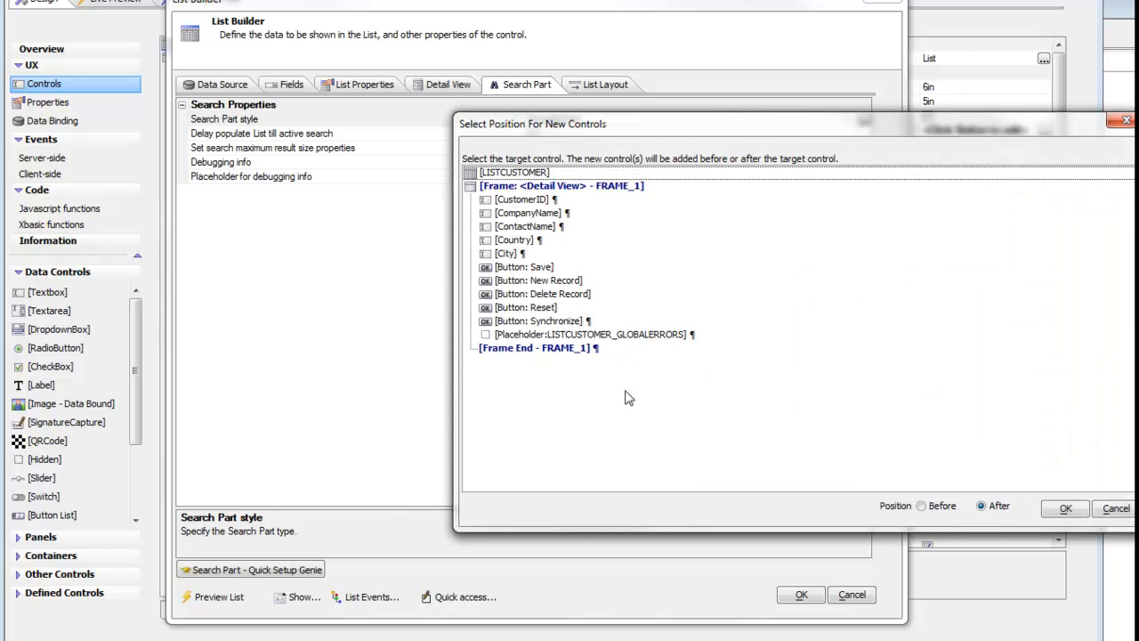
pyautogui.click(571, 322)
pyautogui.click(1064, 513)
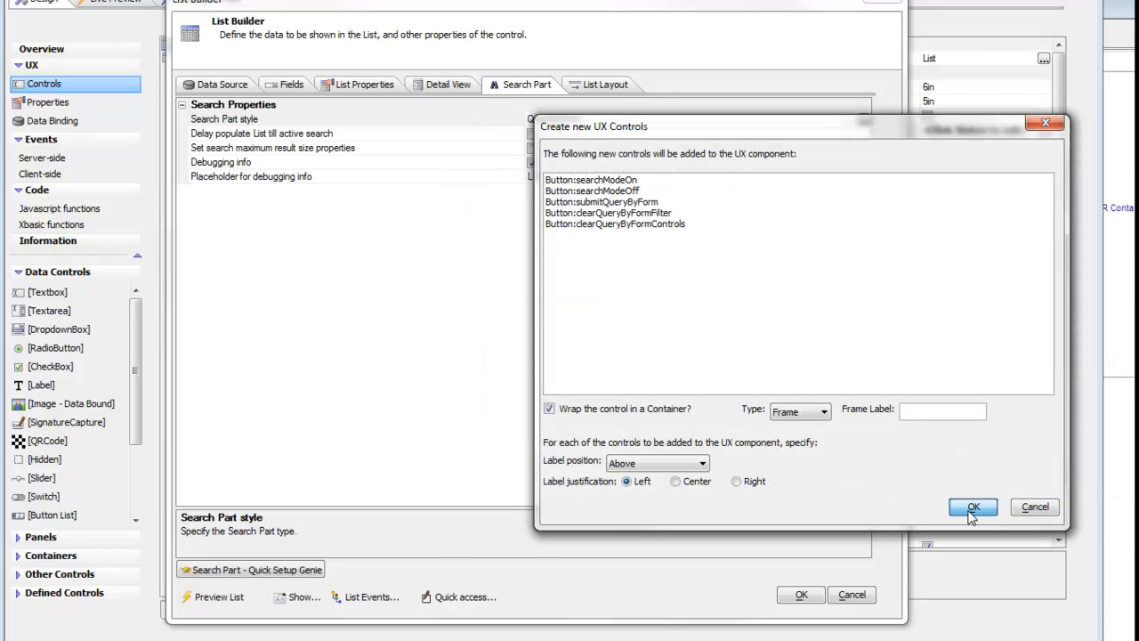
# Create the search buttons without wrapping them in a container, and accept the List Builder settings.
pyautogui.click(549, 409)
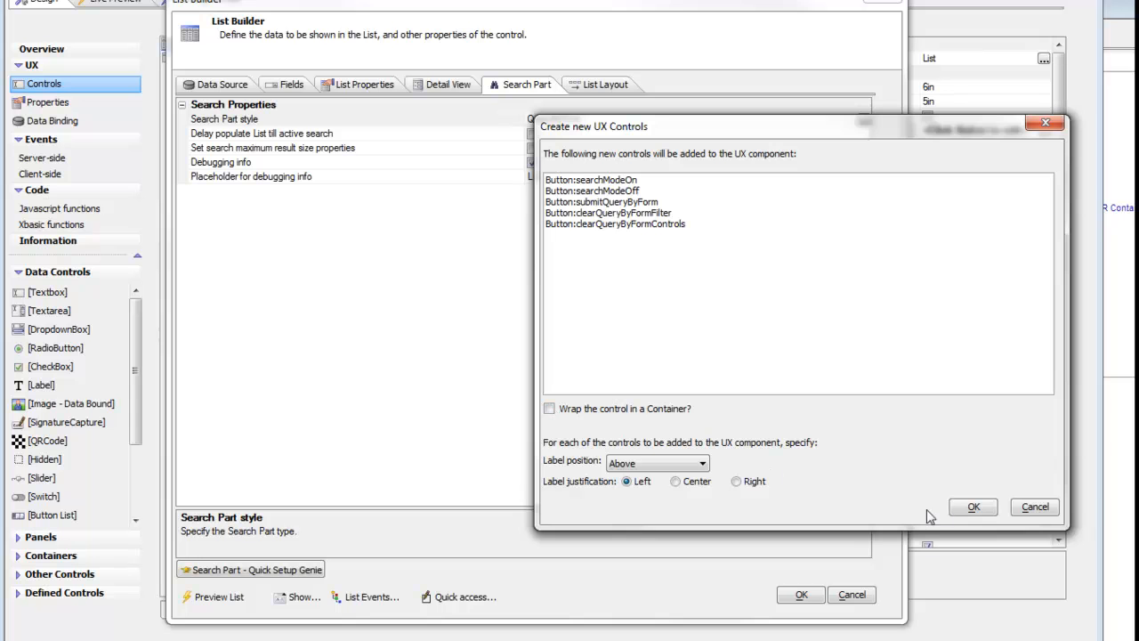
pyautogui.click(965, 508)
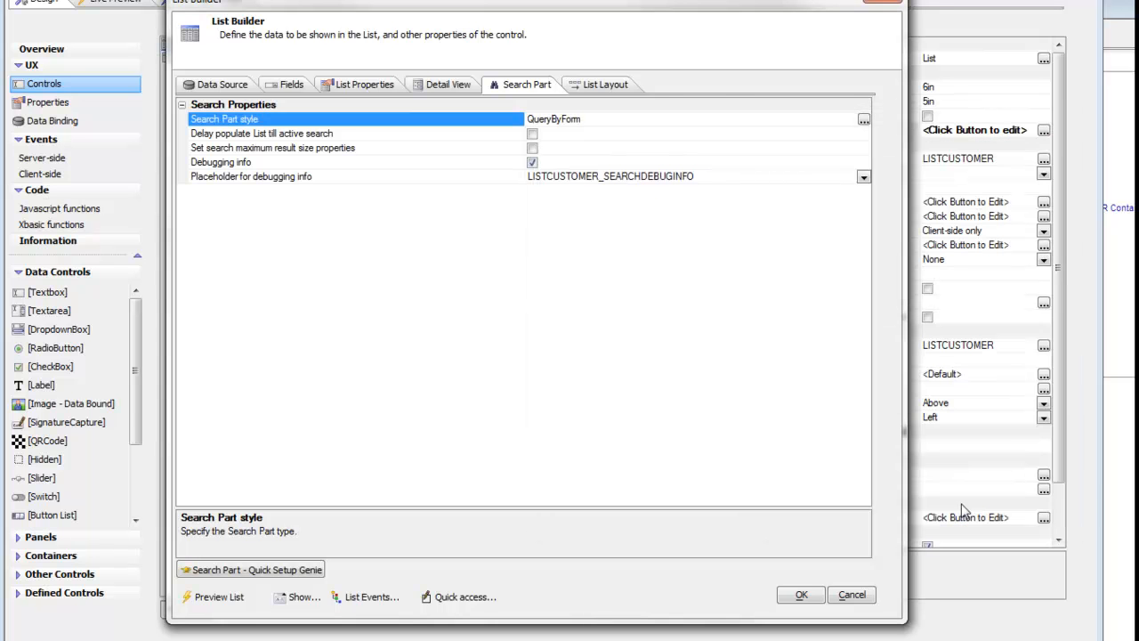
pyautogui.click(799, 597)
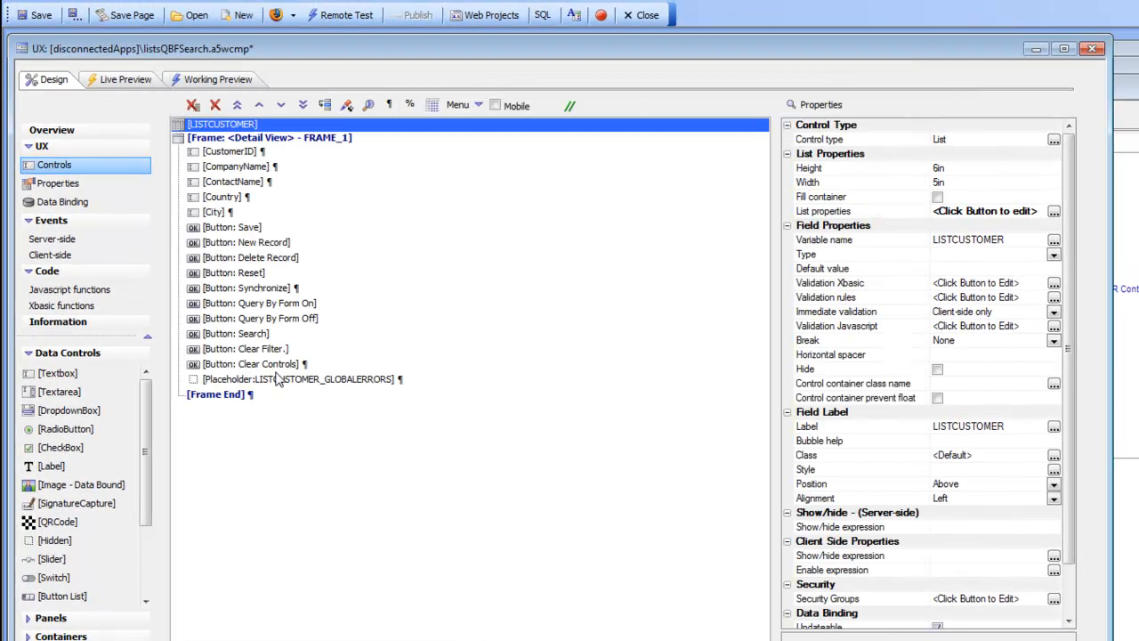
# Review the new Query By Form buttons in the design and Working Preview, selecting various customer rows to check the Detail View.
pyautogui.moveTo(280, 306); pyautogui.dragTo(271, 368)
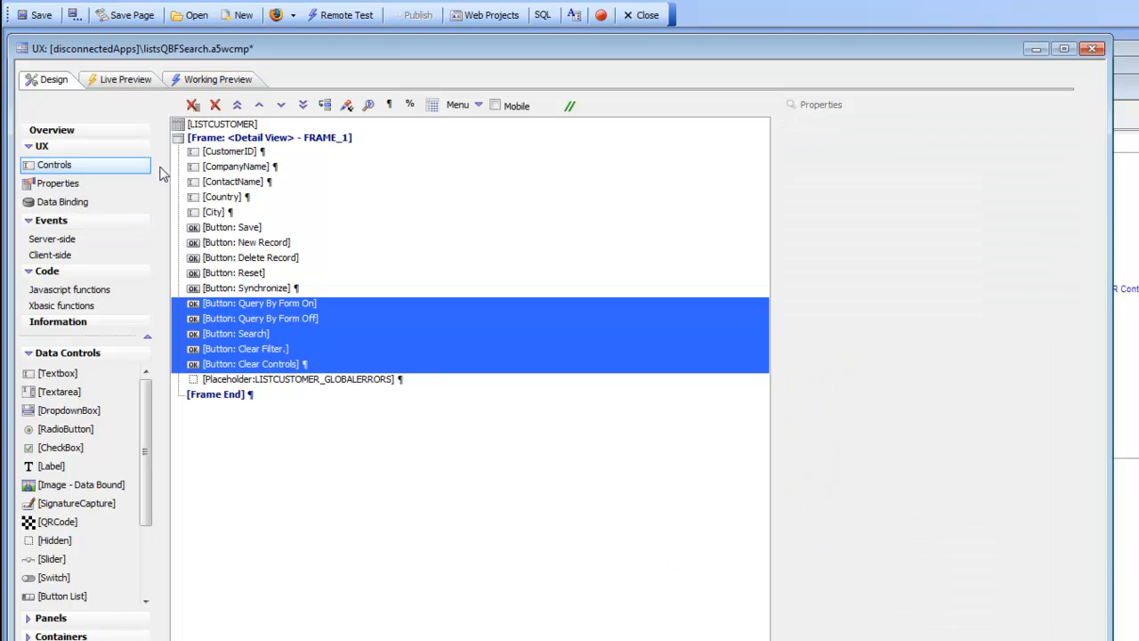
pyautogui.click(213, 84)
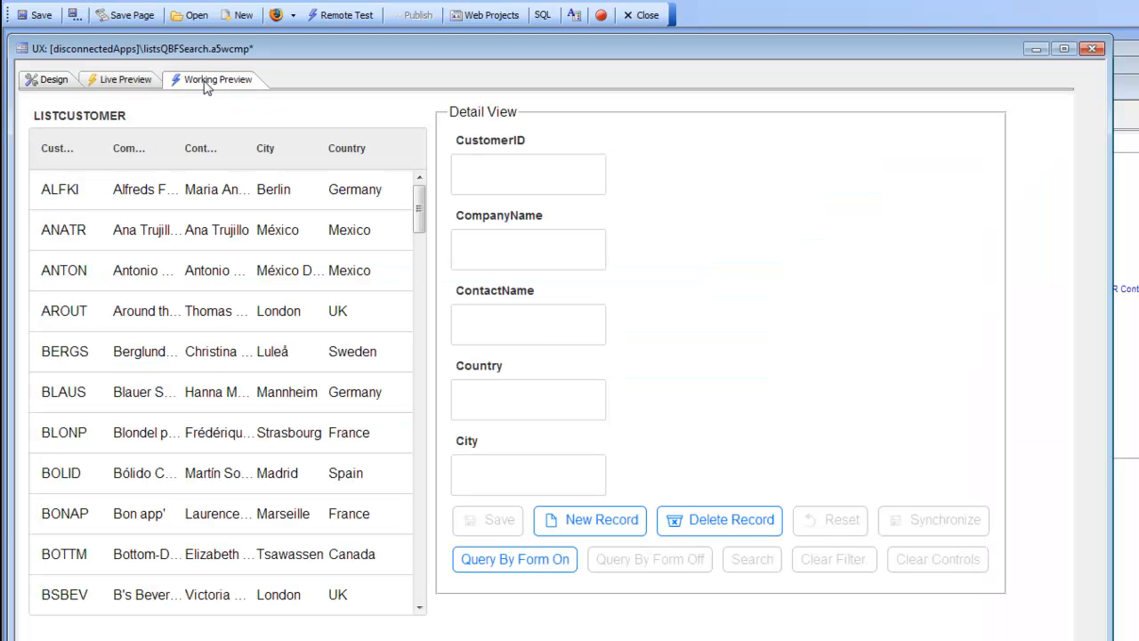
pyautogui.click(206, 202)
pyautogui.click(218, 242)
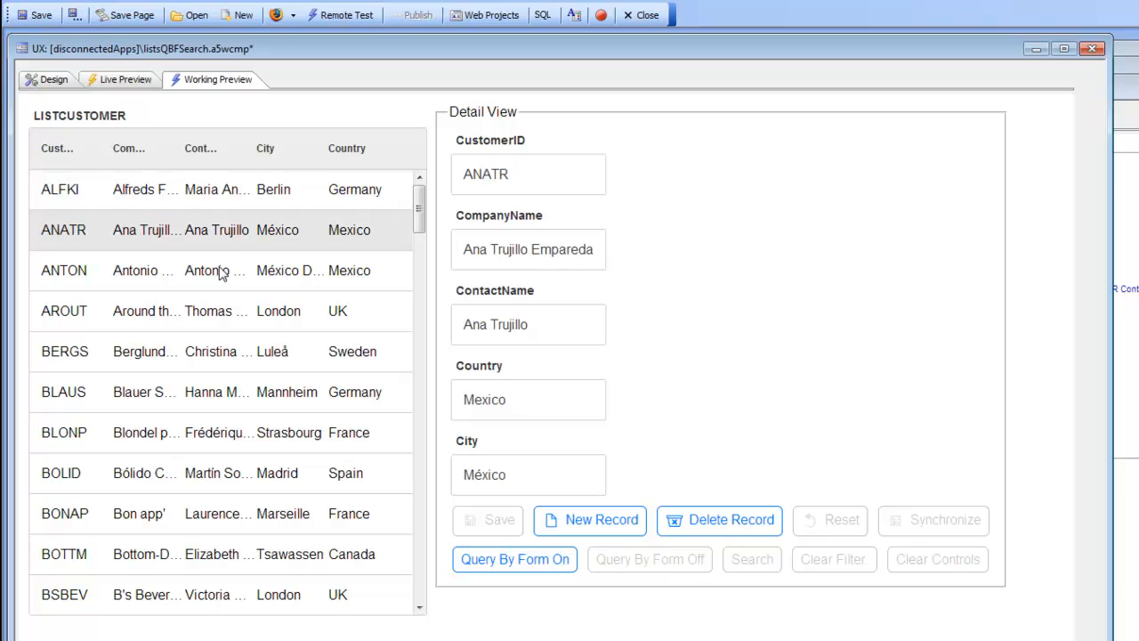
pyautogui.click(222, 311)
pyautogui.click(222, 357)
pyautogui.click(242, 427)
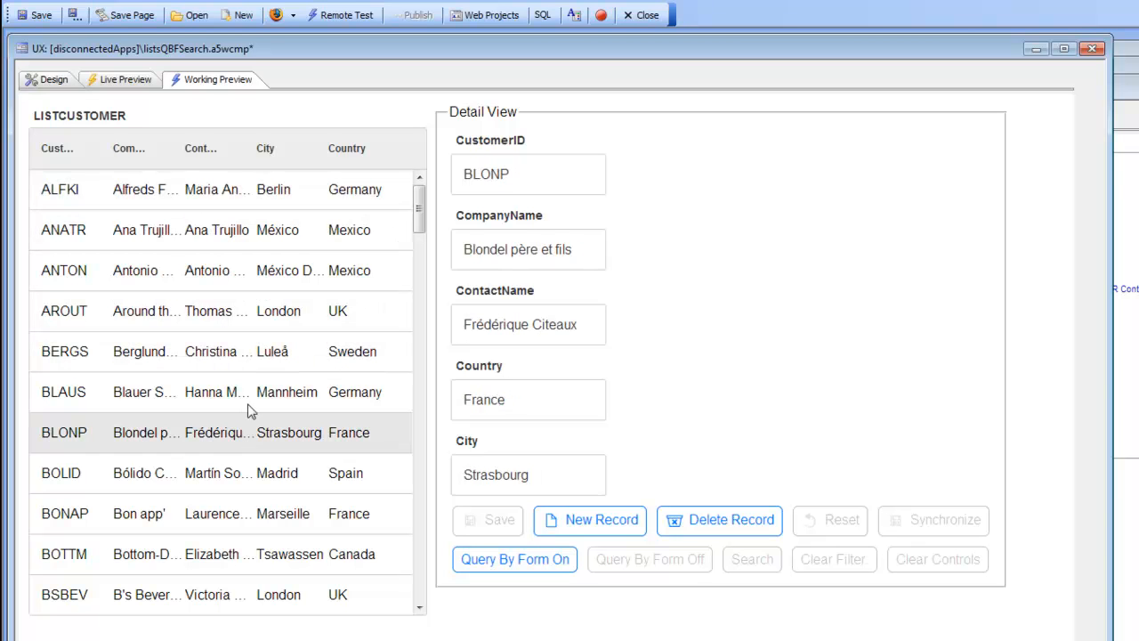
pyautogui.click(245, 192)
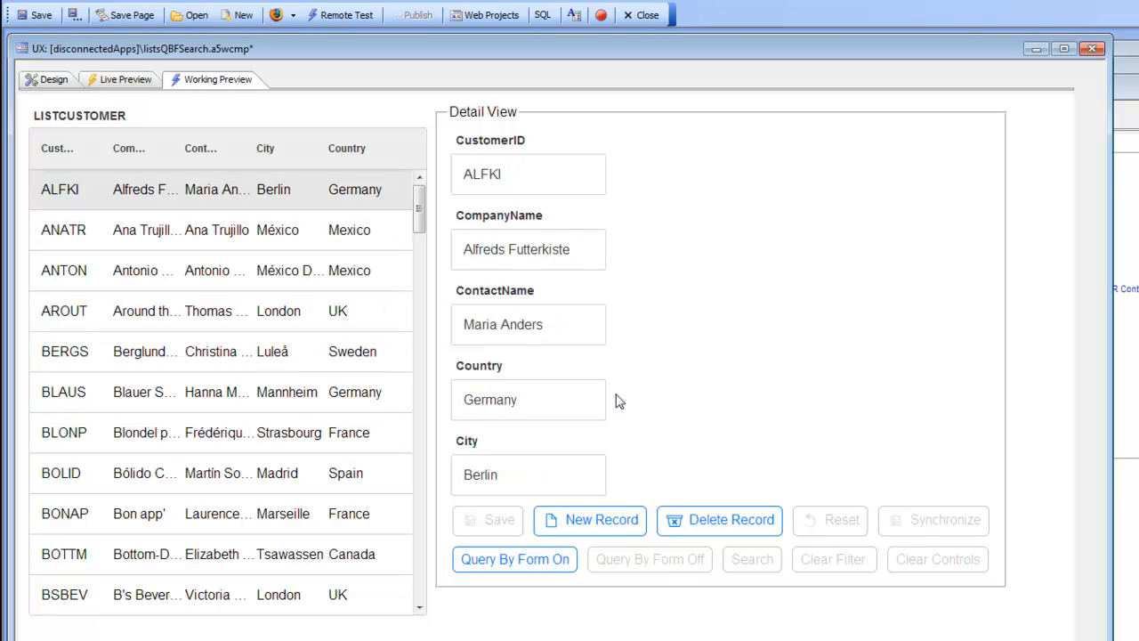
pyautogui.click(312, 244)
pyautogui.click(307, 278)
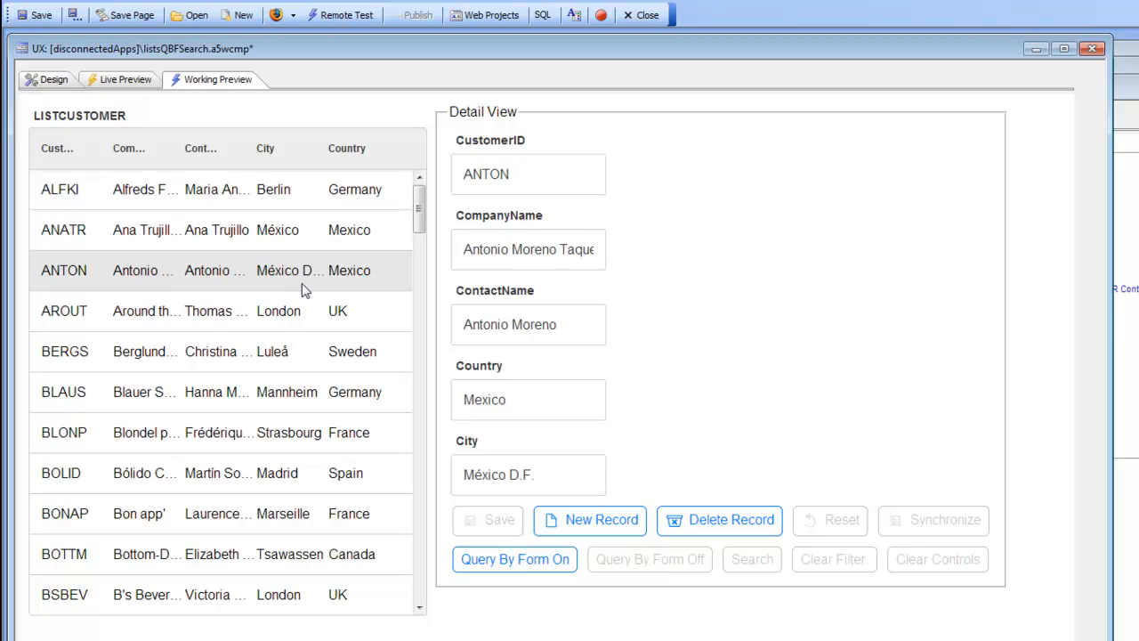
# Select the BERGS customer row, turn on Query By Form, and search the list for the Country value usa.
pyautogui.click(296, 352)
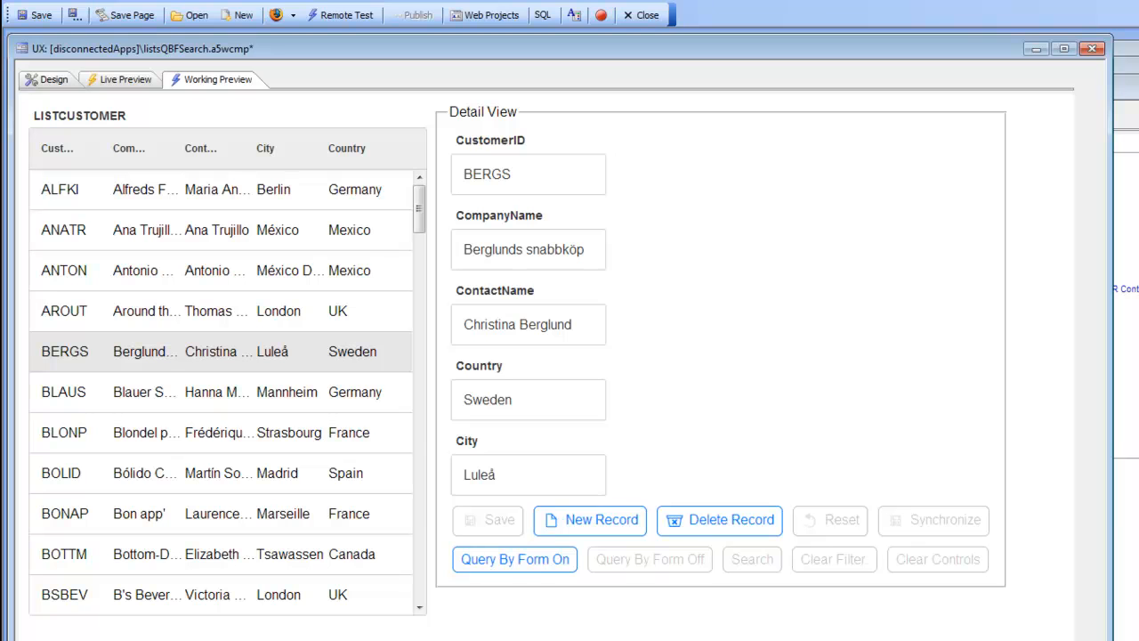
pyautogui.click(532, 567)
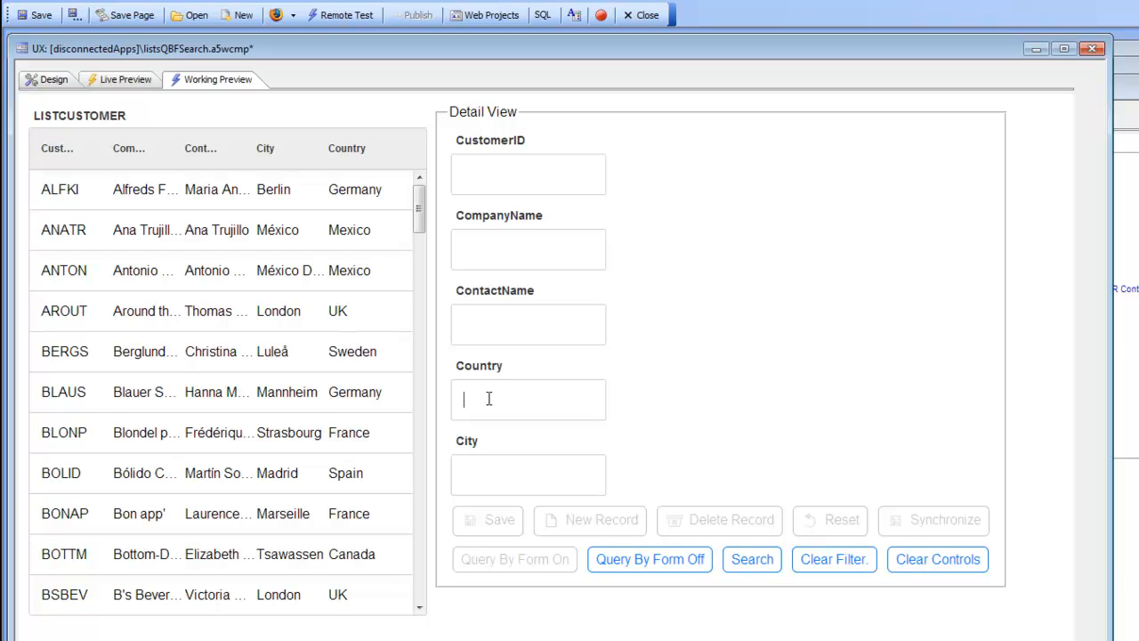
pyautogui.click(750, 562)
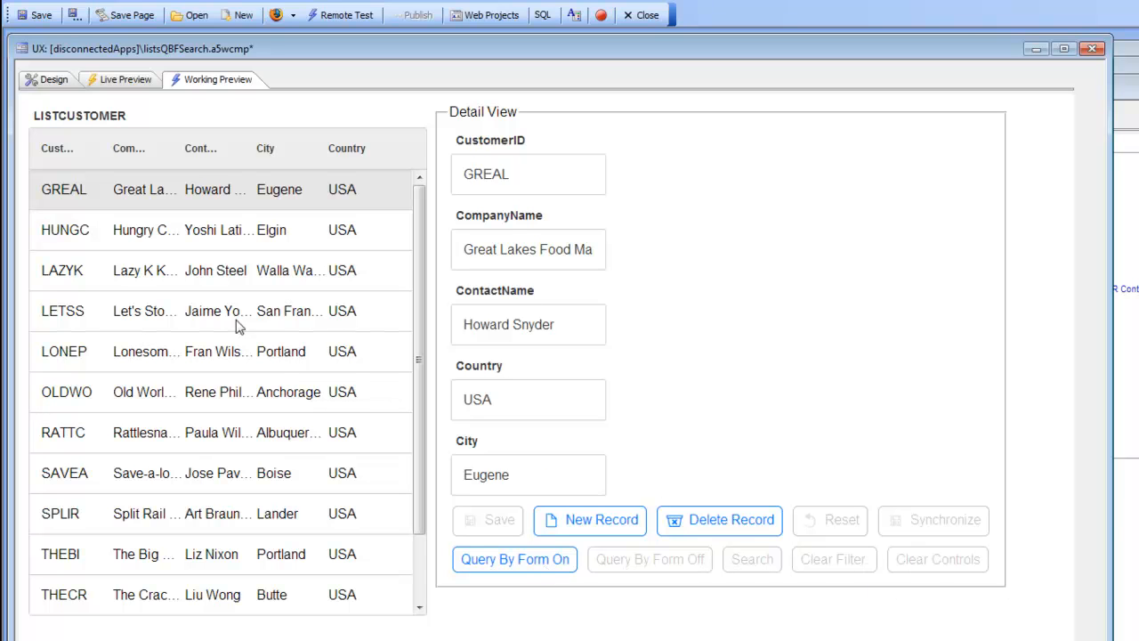
# Select several customer rows in the filtered list to check their records in the Detail View.
pyautogui.click(356, 433)
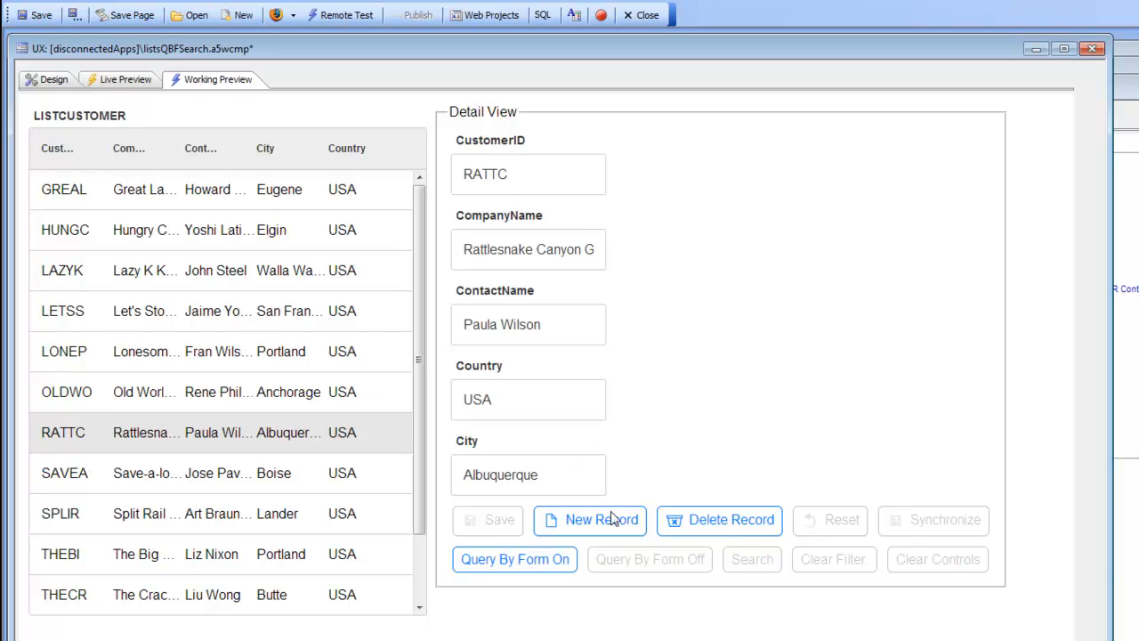
pyautogui.click(246, 322)
pyautogui.click(271, 396)
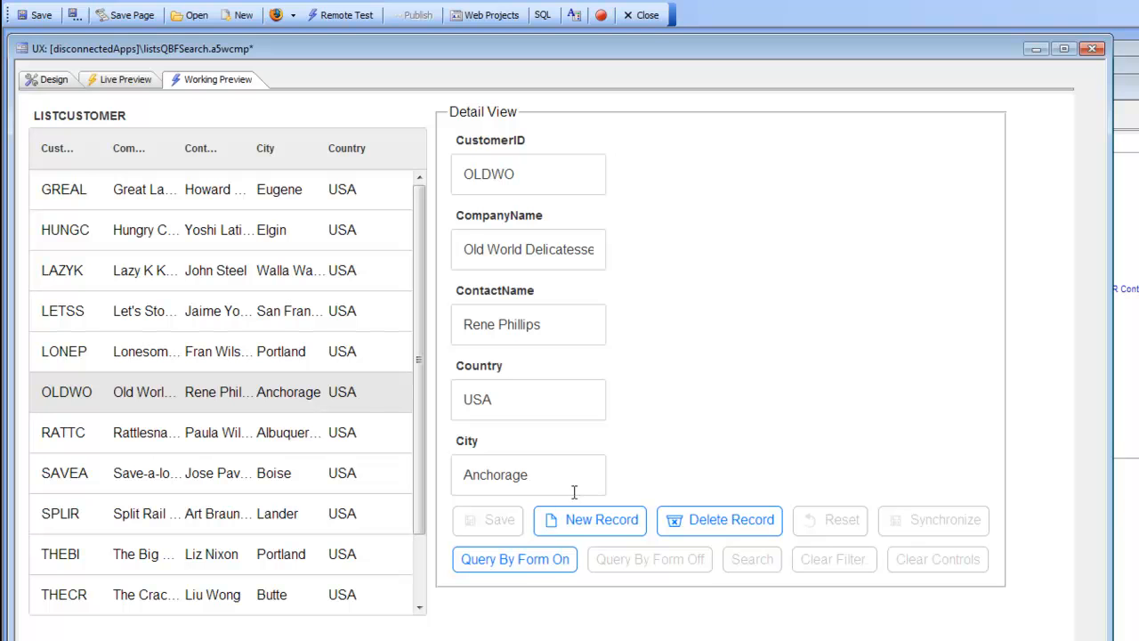
# Turn Query By Form back on and clear the country filter from the customer list.
pyautogui.click(501, 561)
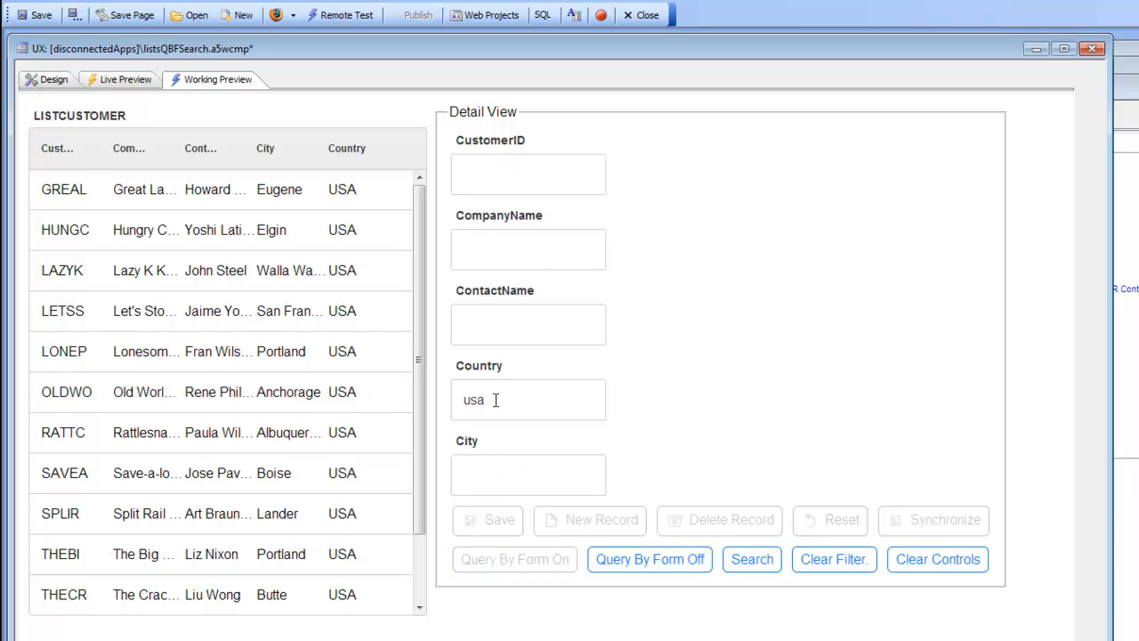
pyautogui.moveTo(498, 400); pyautogui.dragTo(435, 397)
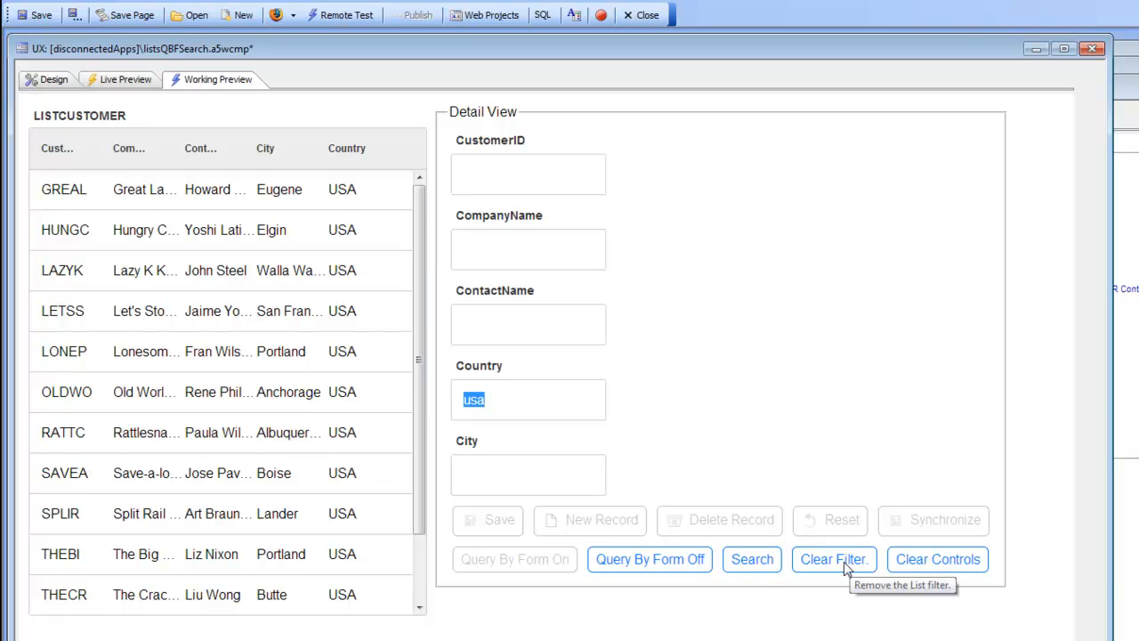
pyautogui.click(817, 558)
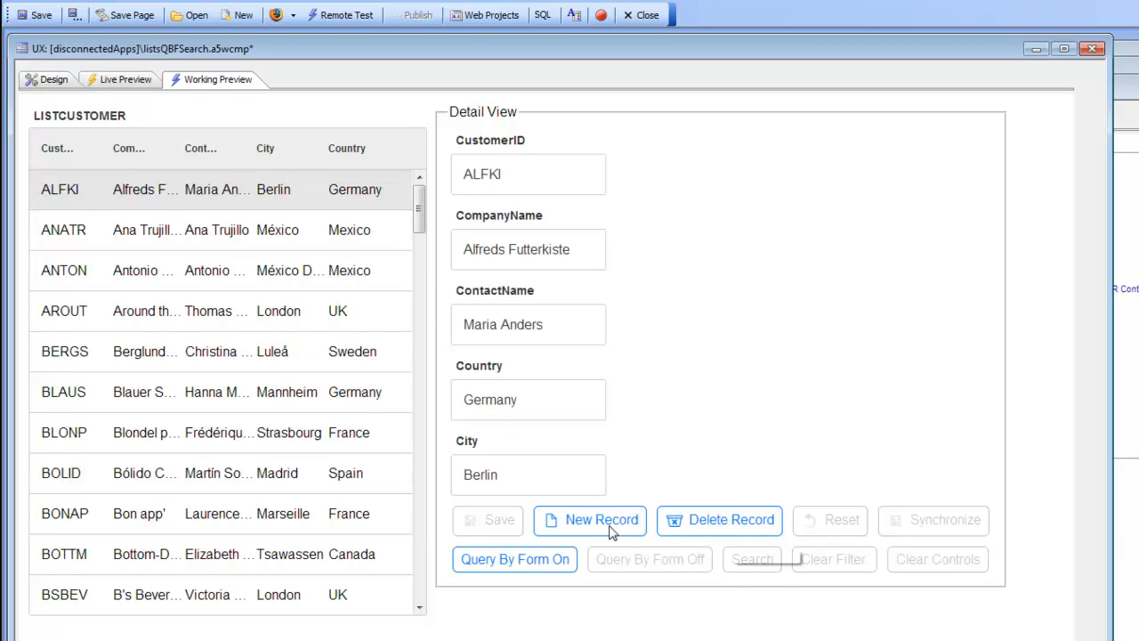
# Run a Query By Form search on the City field with the comma-separated criteria london,madrid.
pyautogui.click(525, 559)
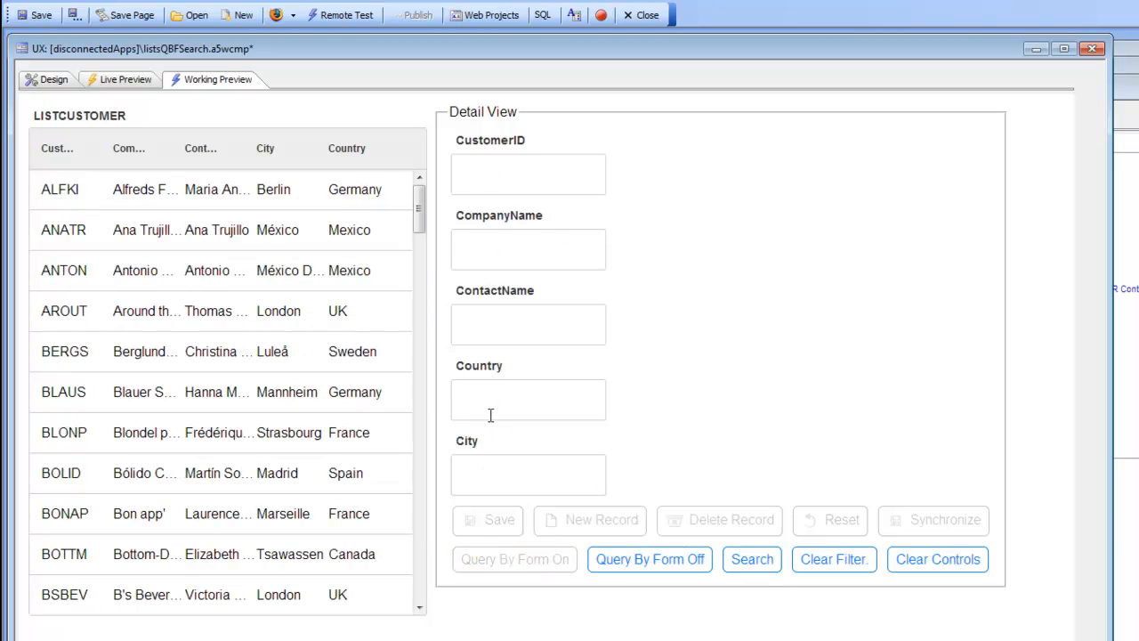
pyautogui.click(477, 478)
pyautogui.write('london,ma')
pyautogui.write('dri')
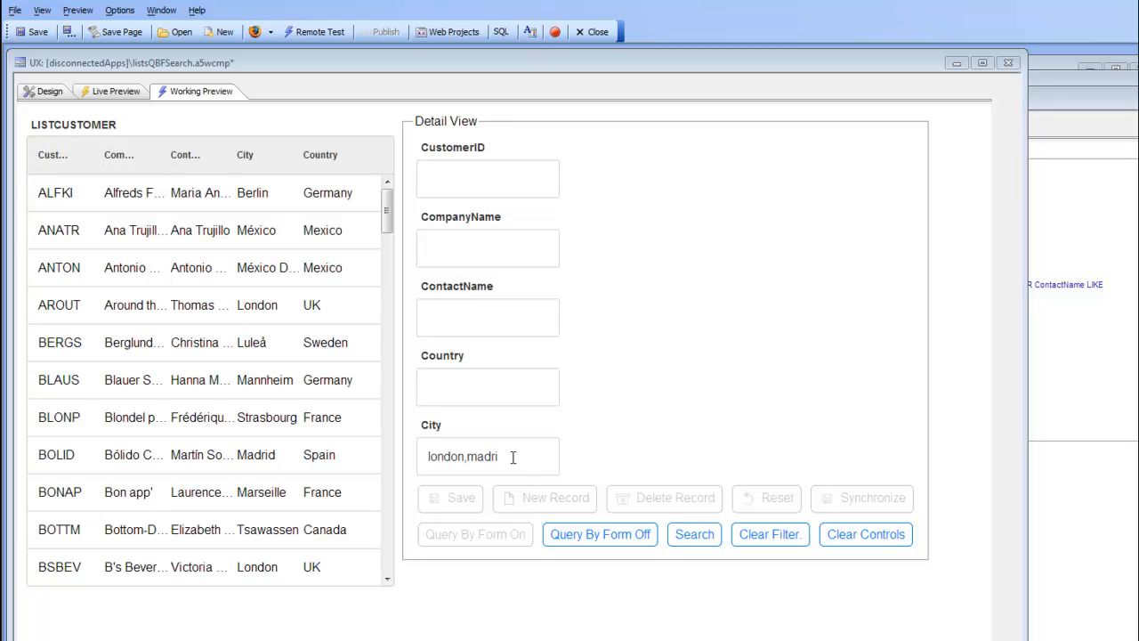
pyautogui.write('d')
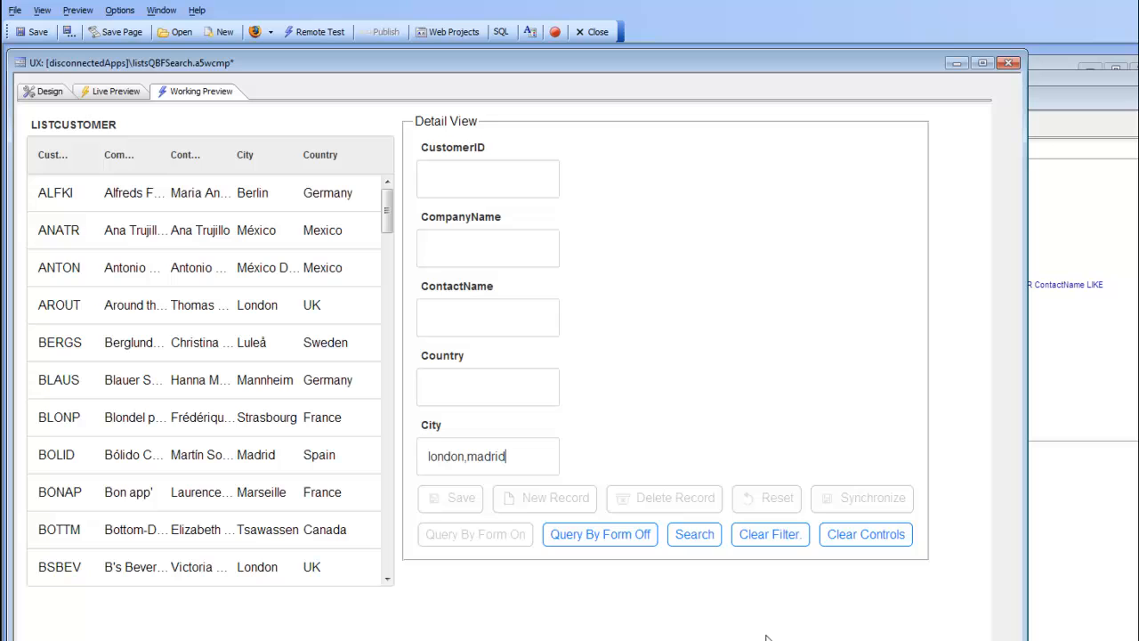
pyautogui.click(699, 536)
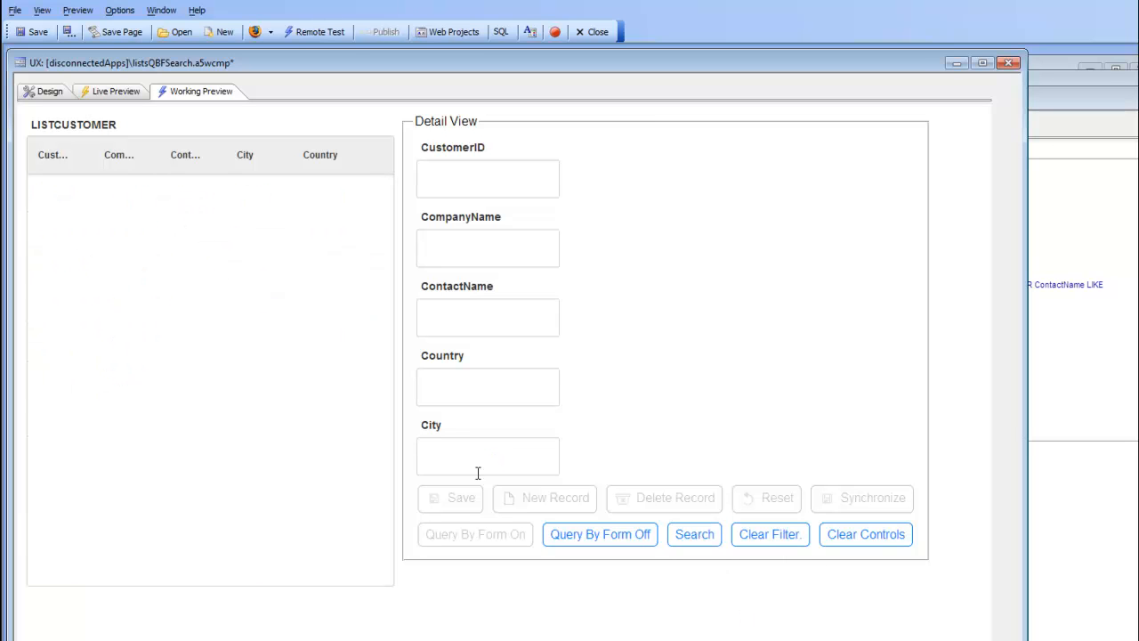
# Enable Allow QBF syntax in the search properties of LISTCUSTOMER's City field, and accept the List Builder settings.
pyautogui.click(44, 92)
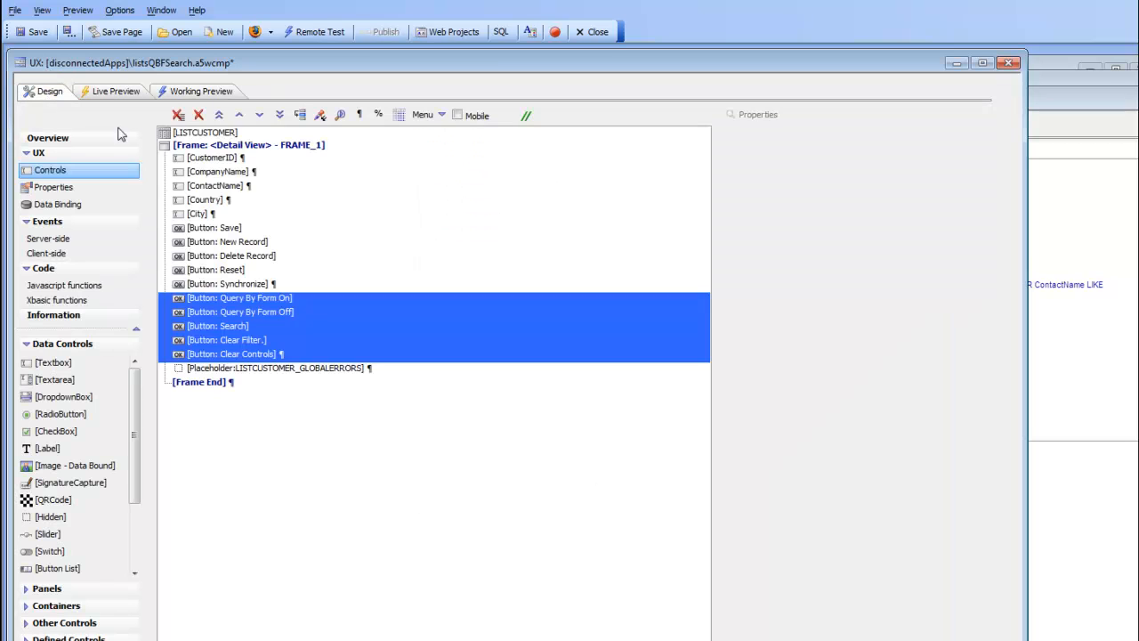
pyautogui.click(198, 132)
pyautogui.click(819, 216)
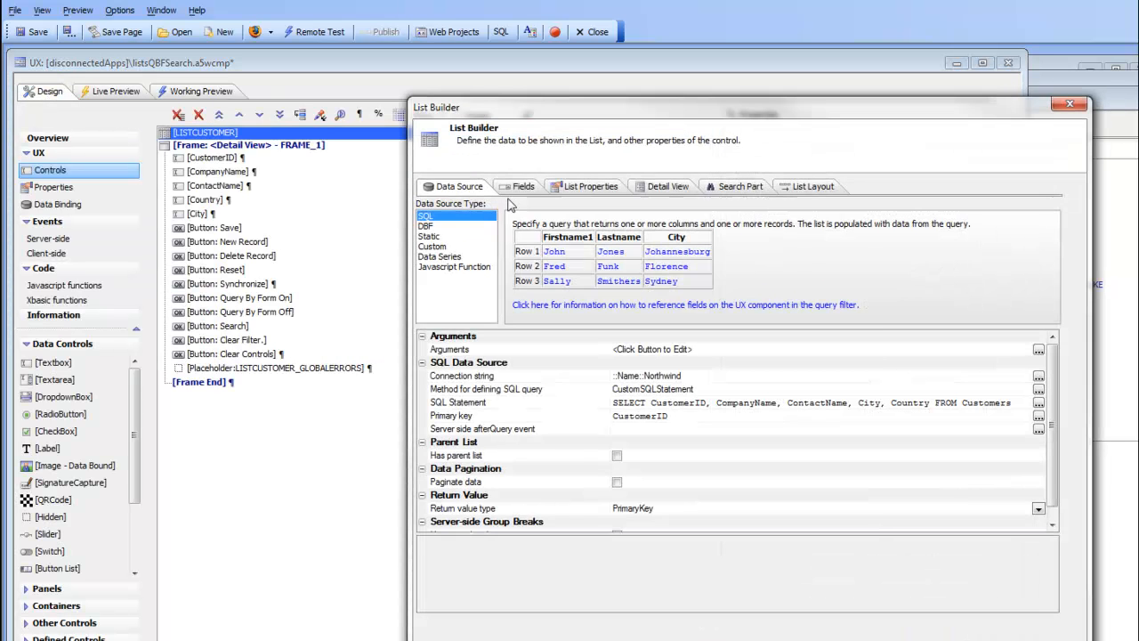
pyautogui.click(519, 186)
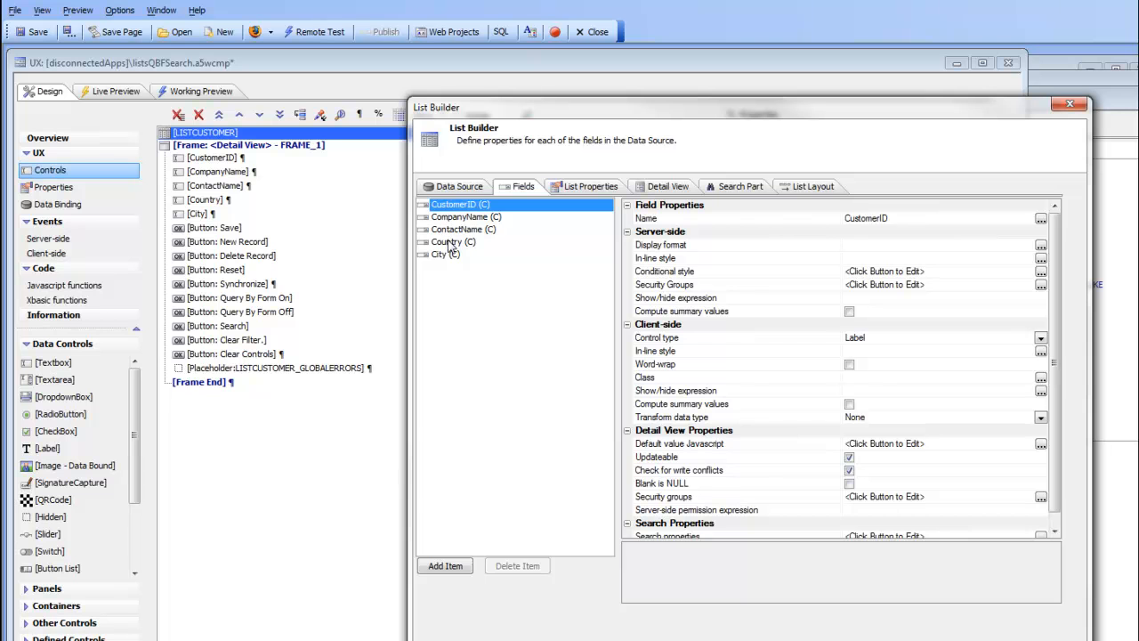
pyautogui.click(448, 255)
pyautogui.click(789, 526)
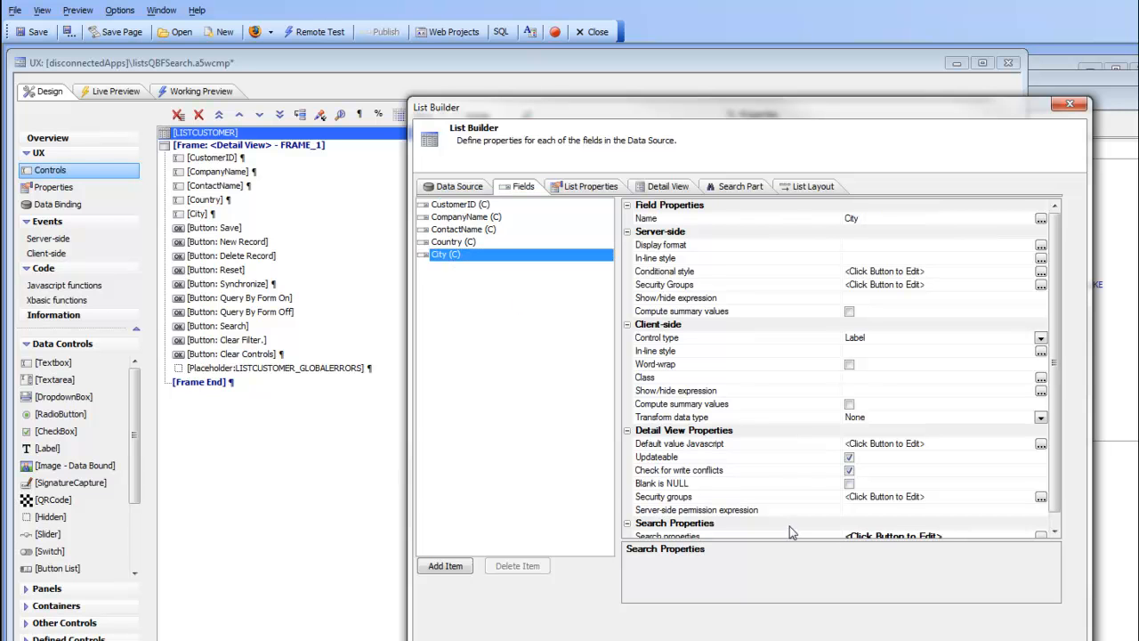
pyautogui.scroll(-1, 789, 526)
pyautogui.click(803, 526)
pyautogui.doubleClick(803, 525)
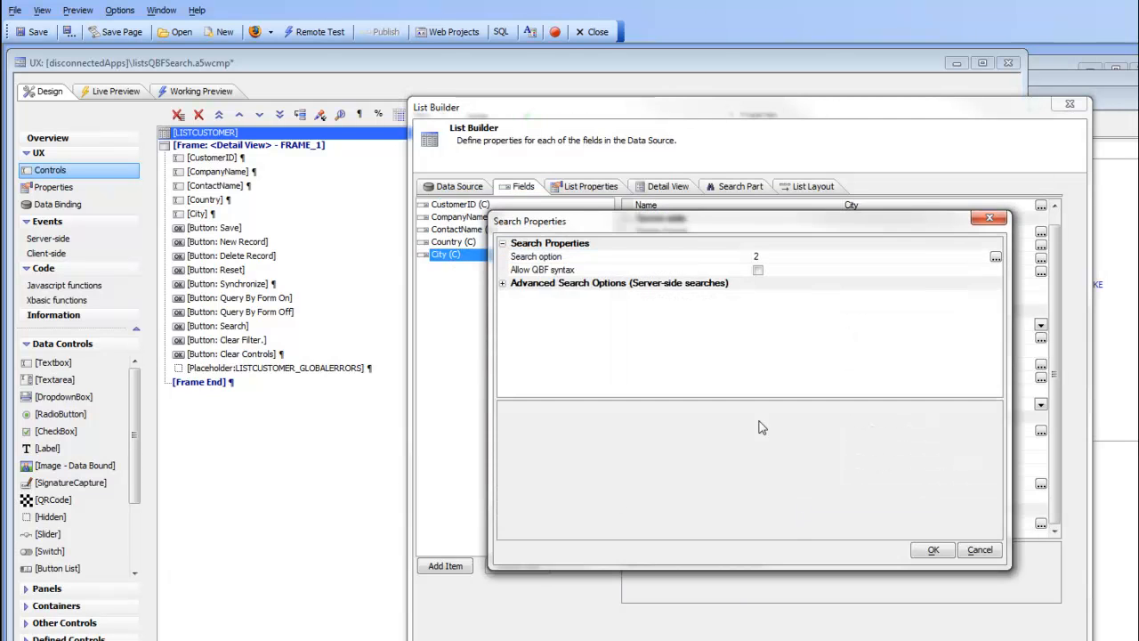
pyautogui.click(760, 272)
pyautogui.click(931, 551)
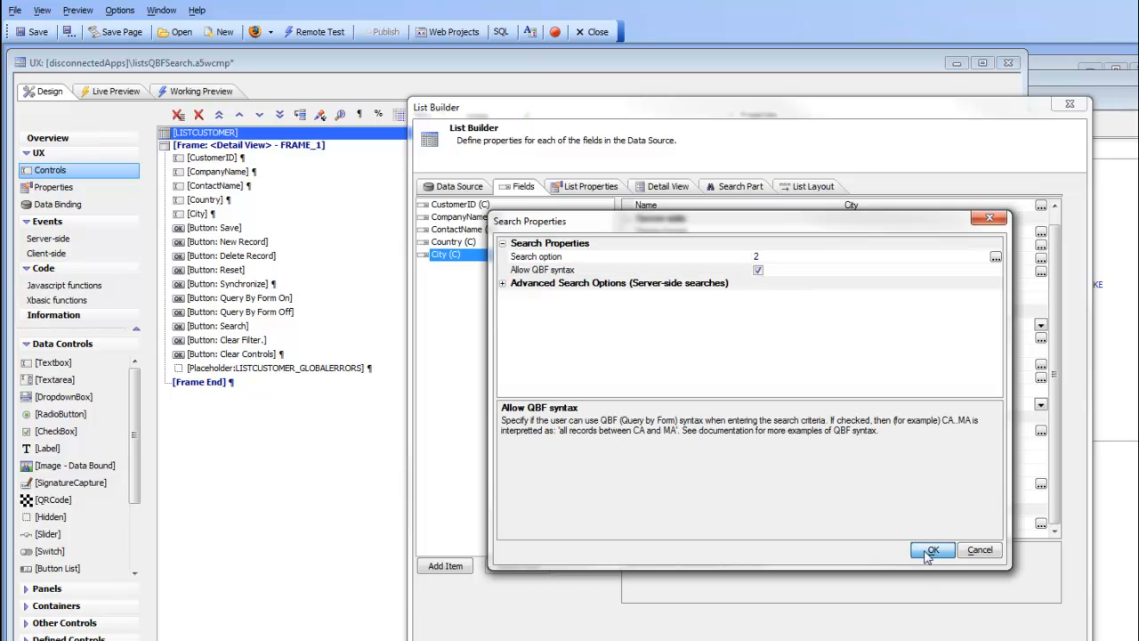
pyautogui.click(1006, 639)
# Test the QBF syntax in the Working Preview by turning on Query By Form and searching City for london,madrid.
pyautogui.click(224, 91)
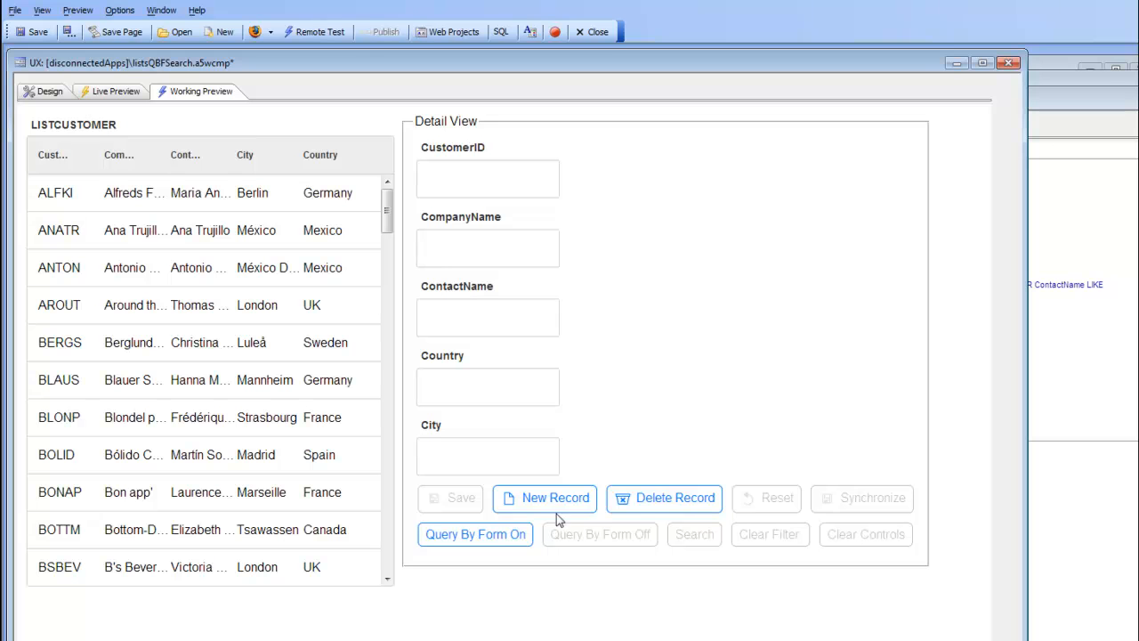
pyautogui.click(485, 538)
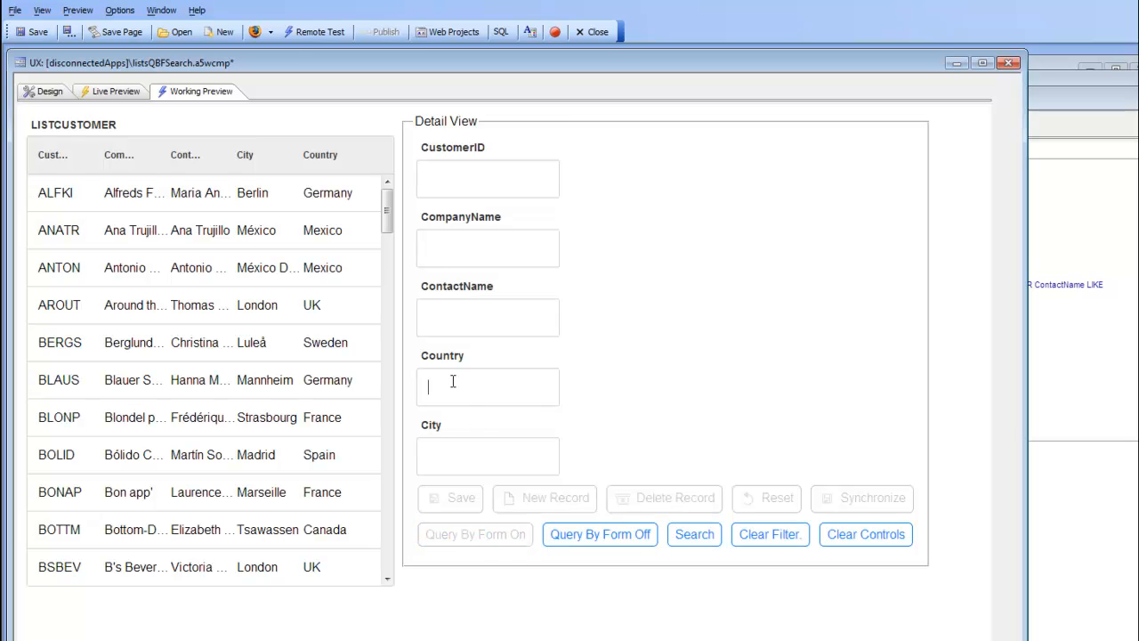
pyautogui.click(434, 456)
pyautogui.write('london,madrid')
pyautogui.click(692, 536)
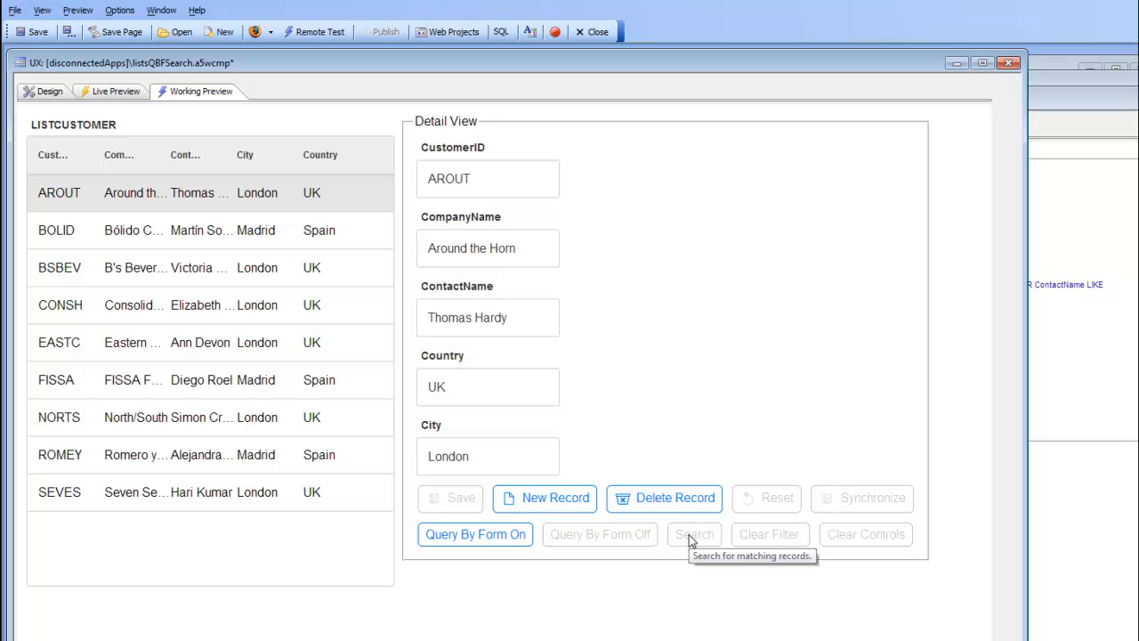